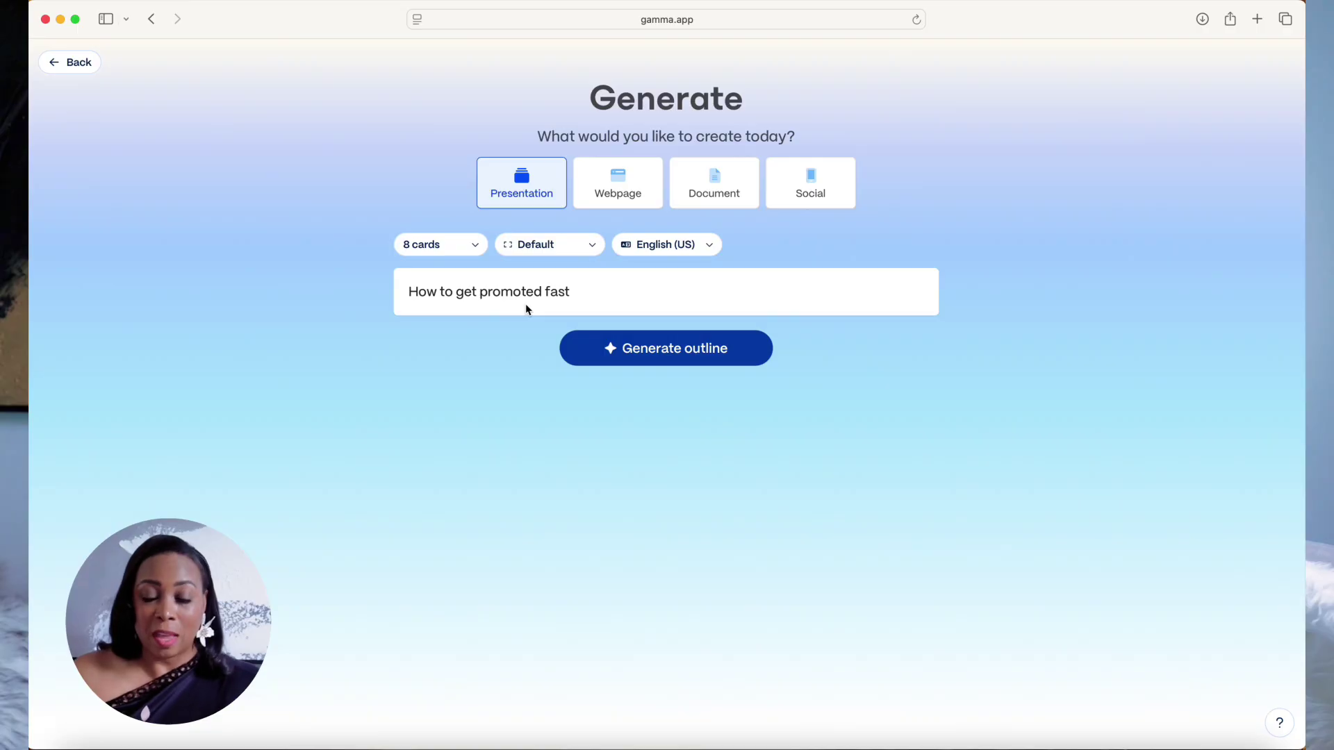
# - Set the presentation to 10 cards with the Default page style and generate the outline for "How to get promoted fast"
pyautogui.click(477, 243)
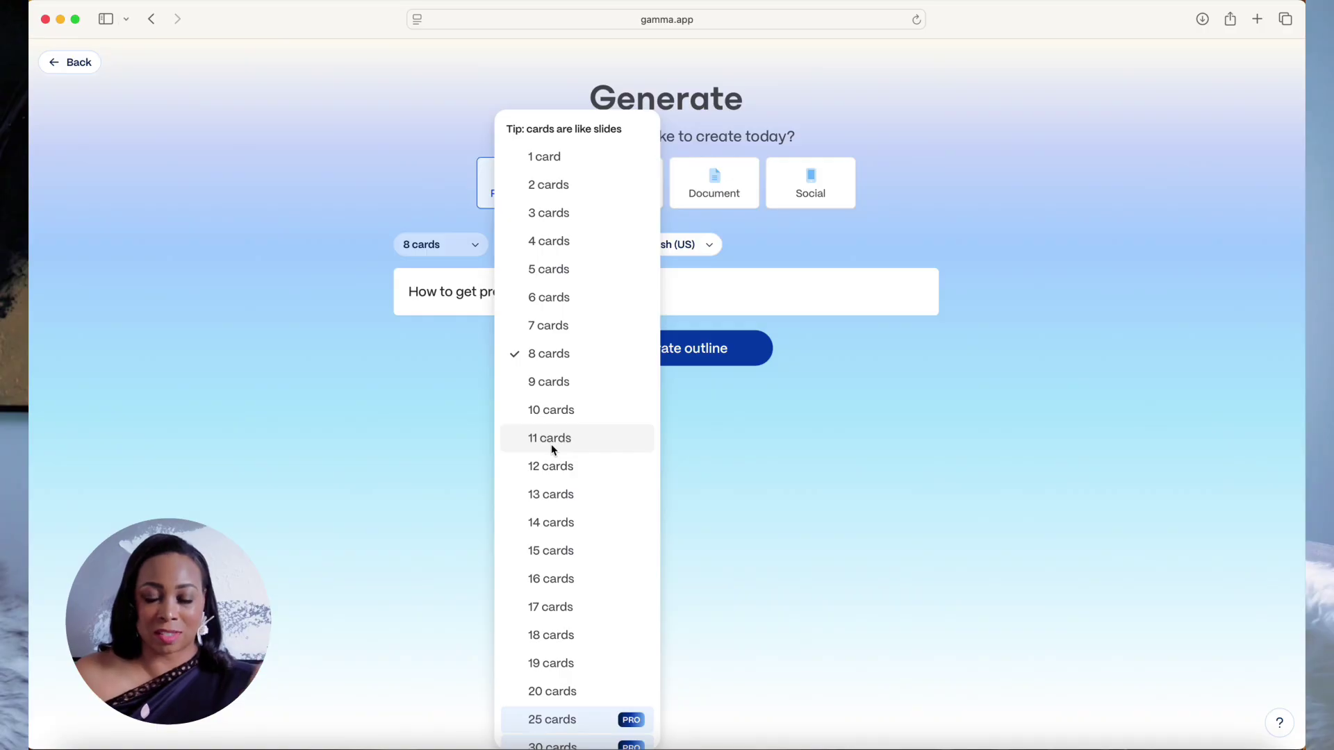
pyautogui.click(541, 411)
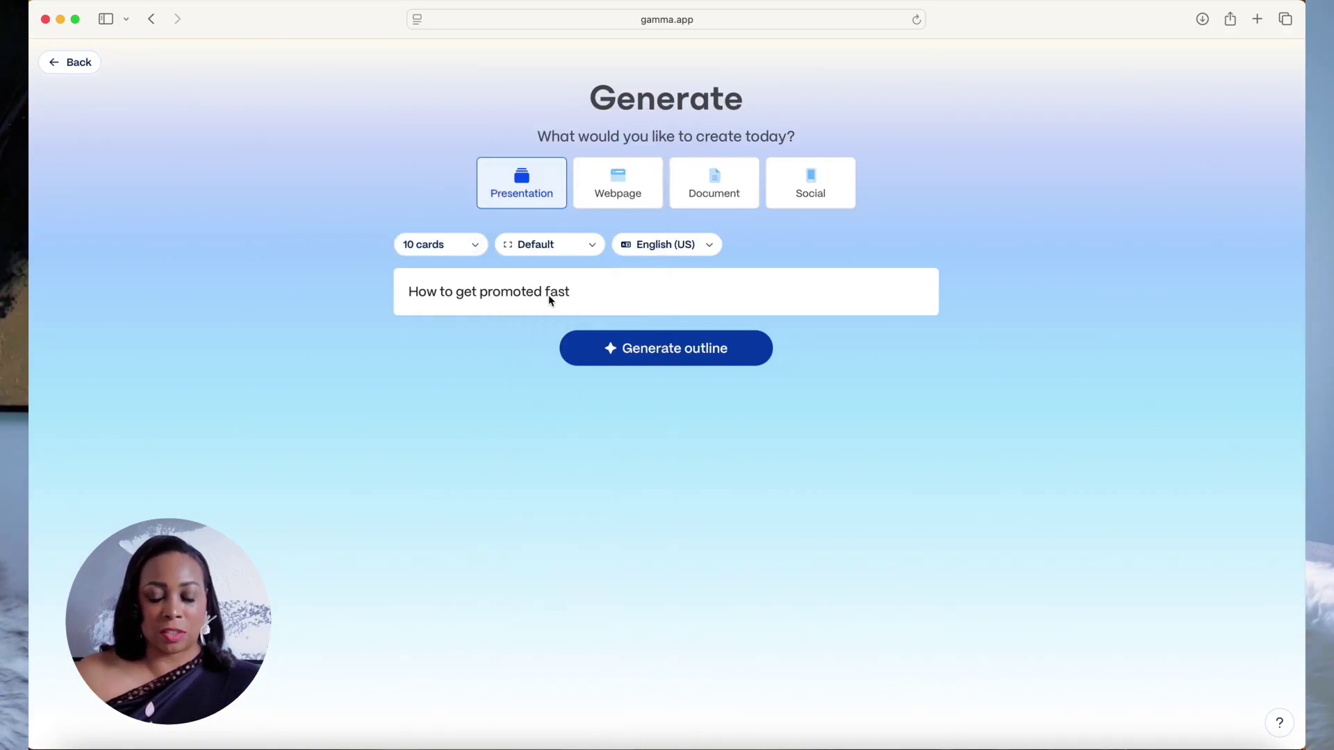
pyautogui.click(570, 248)
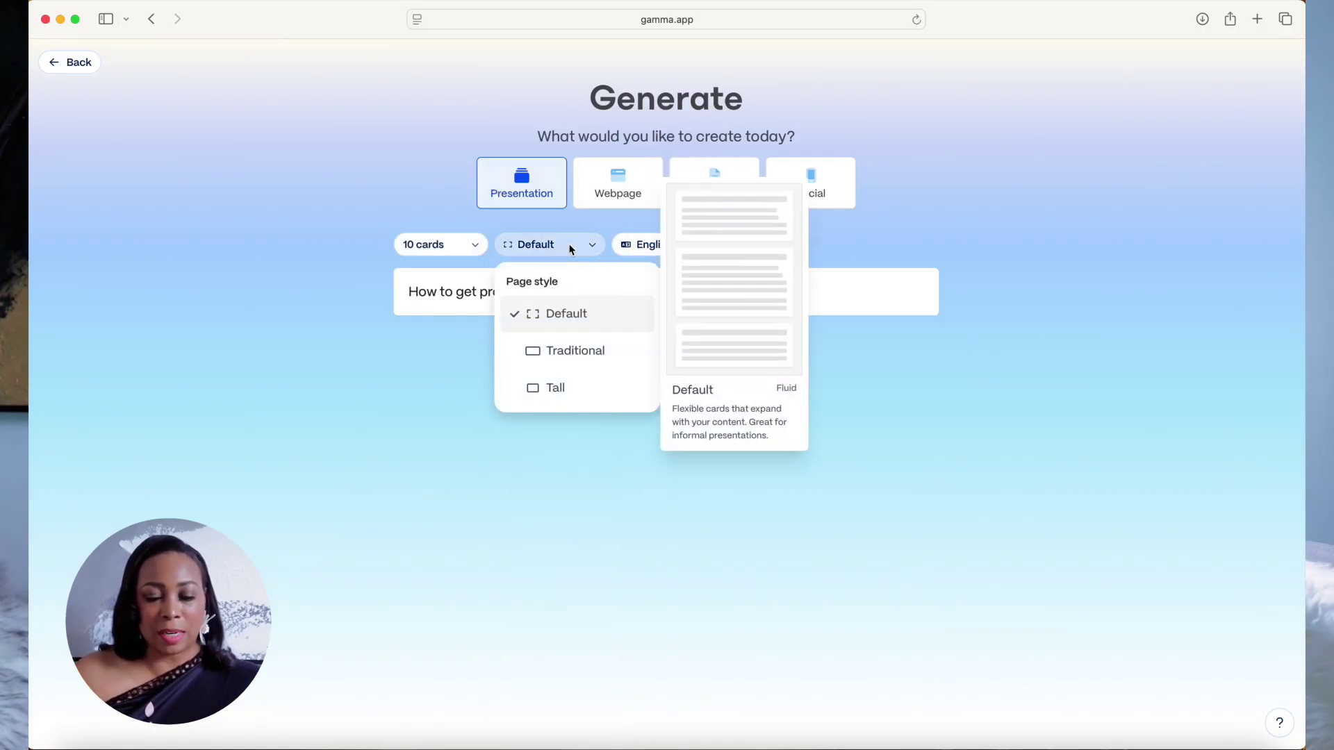
pyautogui.click(567, 316)
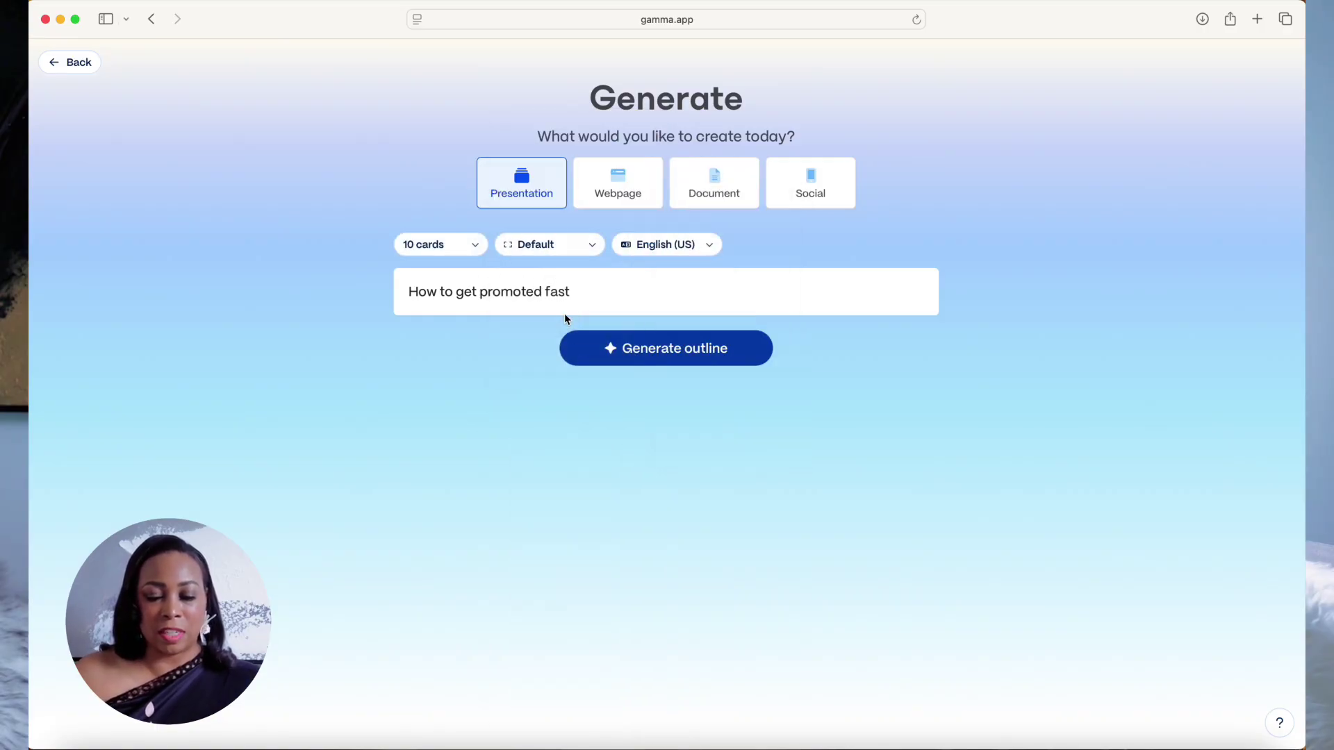
pyautogui.click(659, 361)
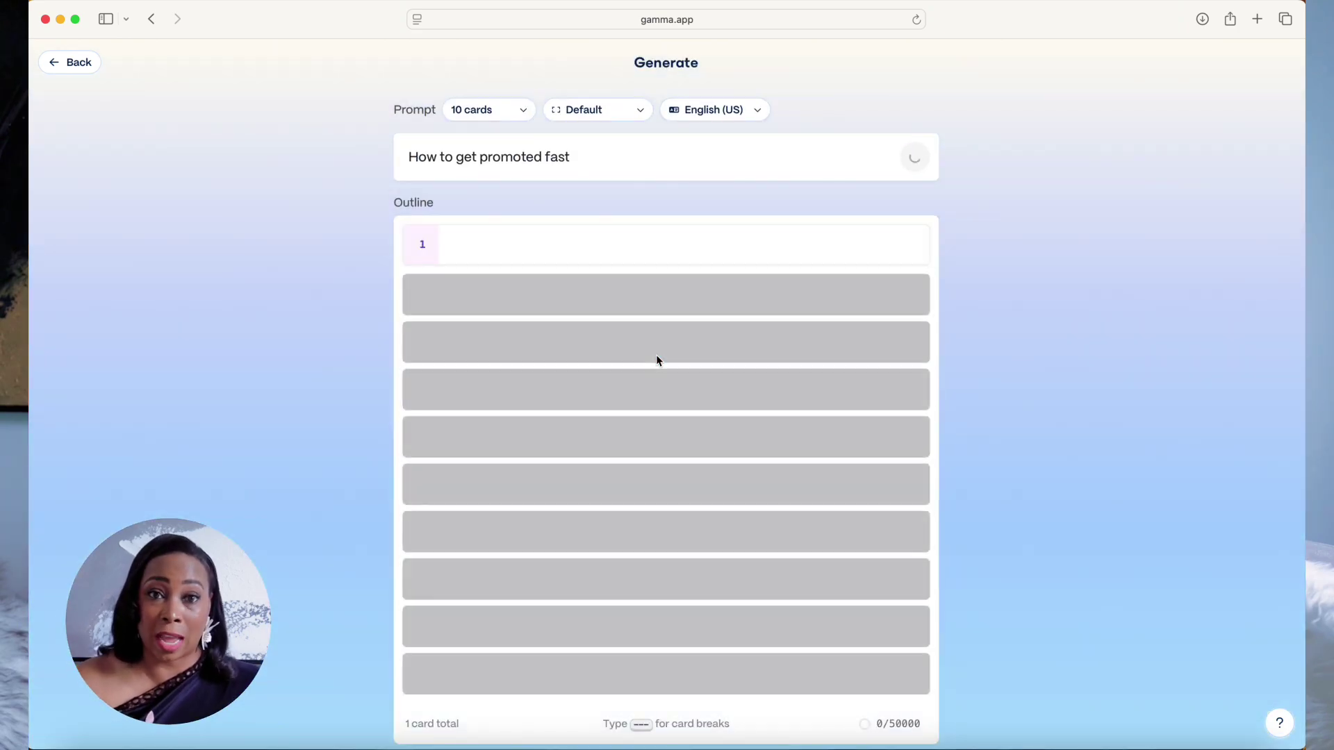
# - Review the titles and bullet points of the generated outline cards, through to the theme and content options
pyautogui.scroll(-1, 664, 417)
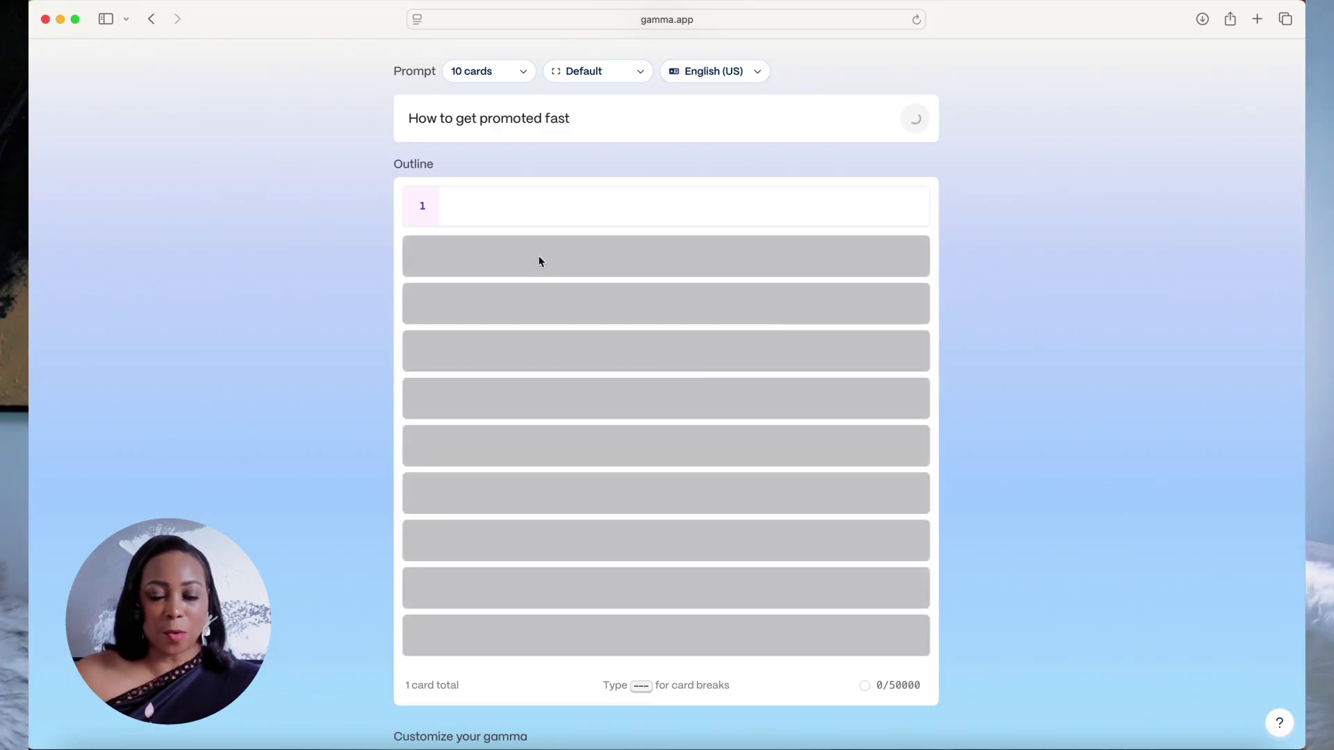
pyautogui.scroll(-3, 539, 261)
pyautogui.scroll(-2, 611, 287)
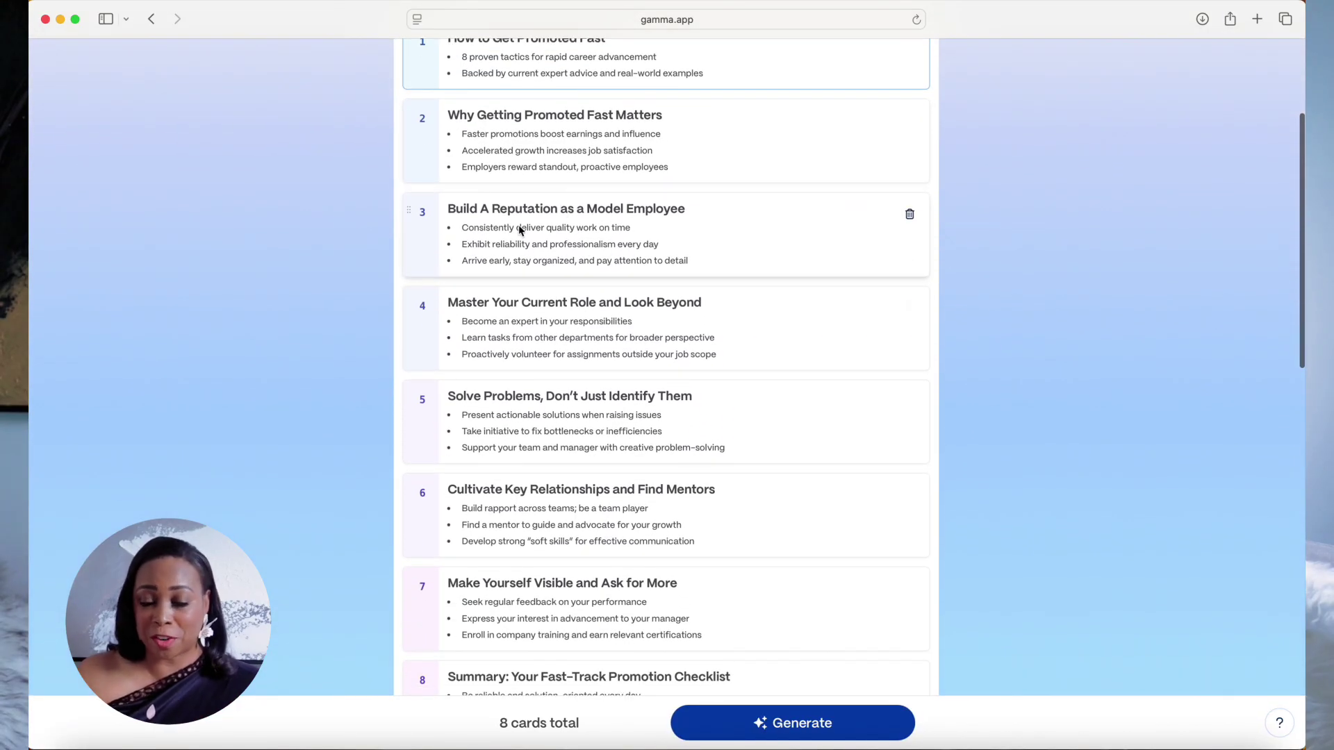
pyautogui.scroll(-2, 571, 250)
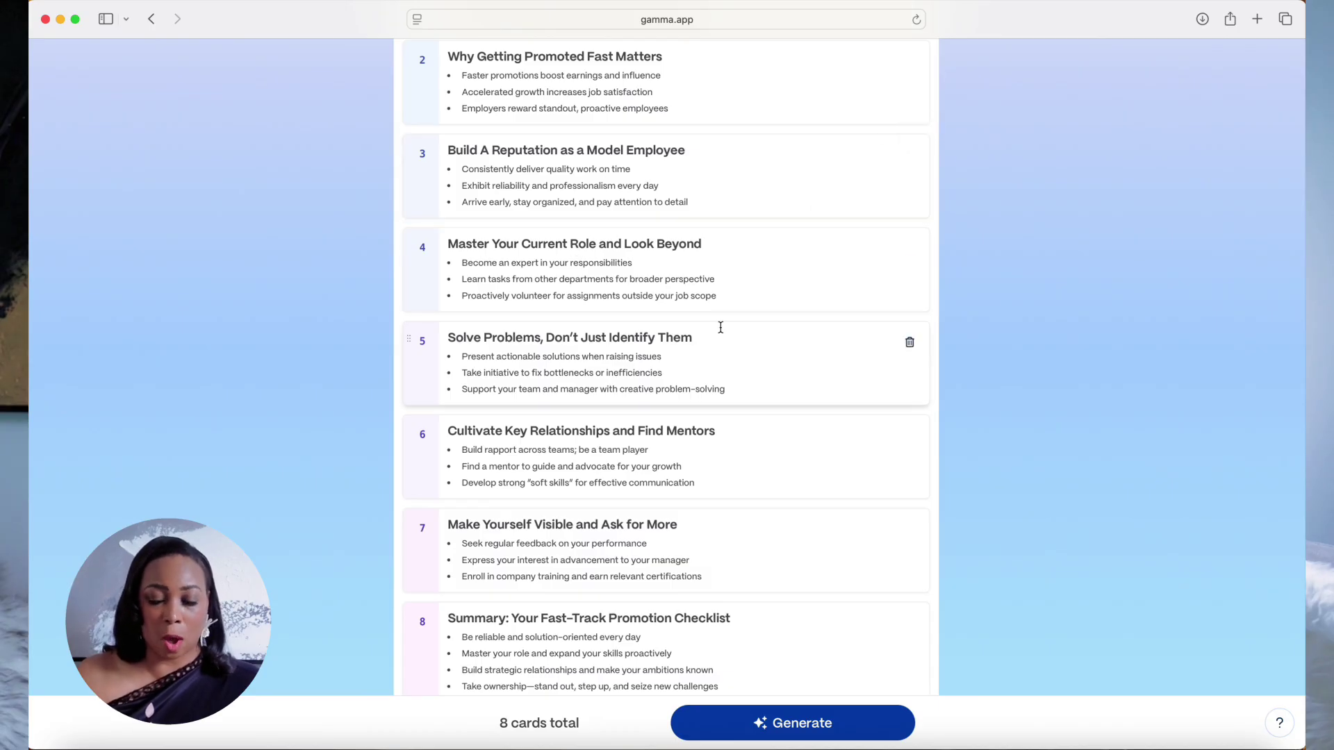
pyautogui.scroll(-6, 720, 327)
pyautogui.scroll(-12, 720, 327)
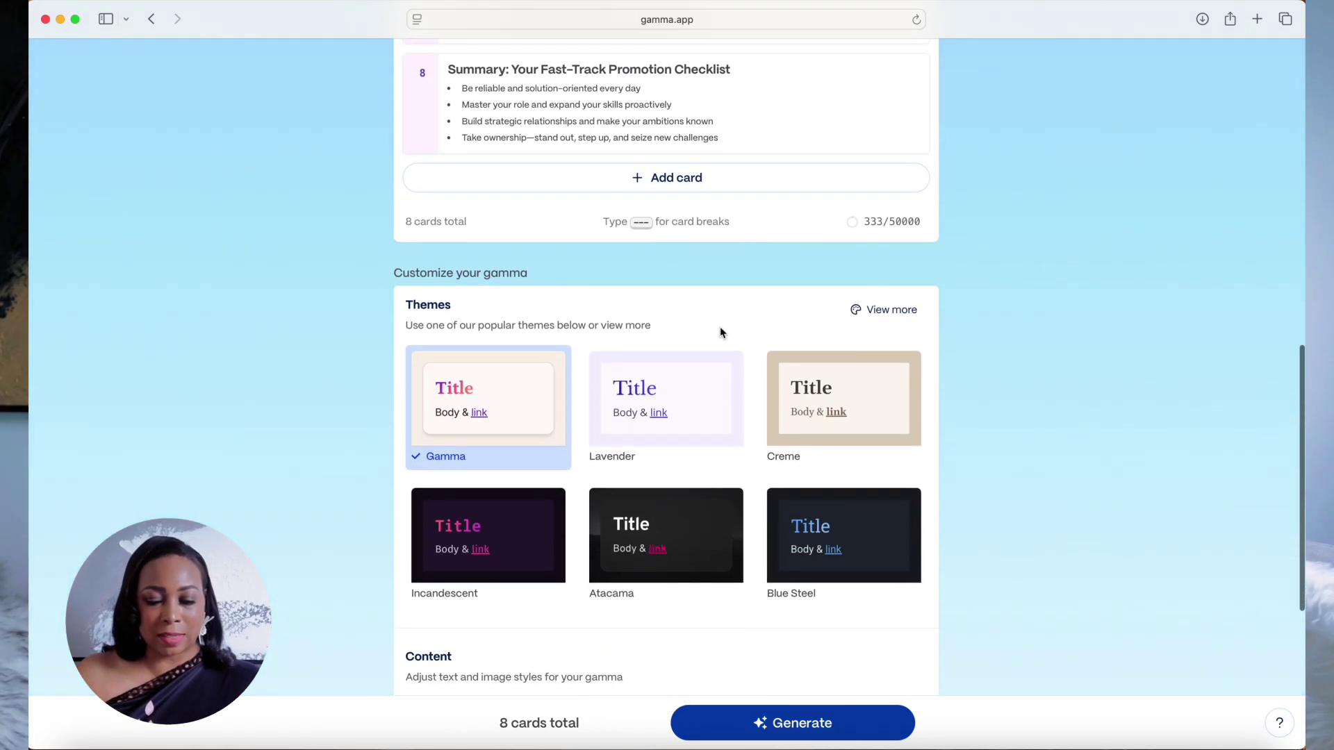
pyautogui.scroll(-4, 598, 146)
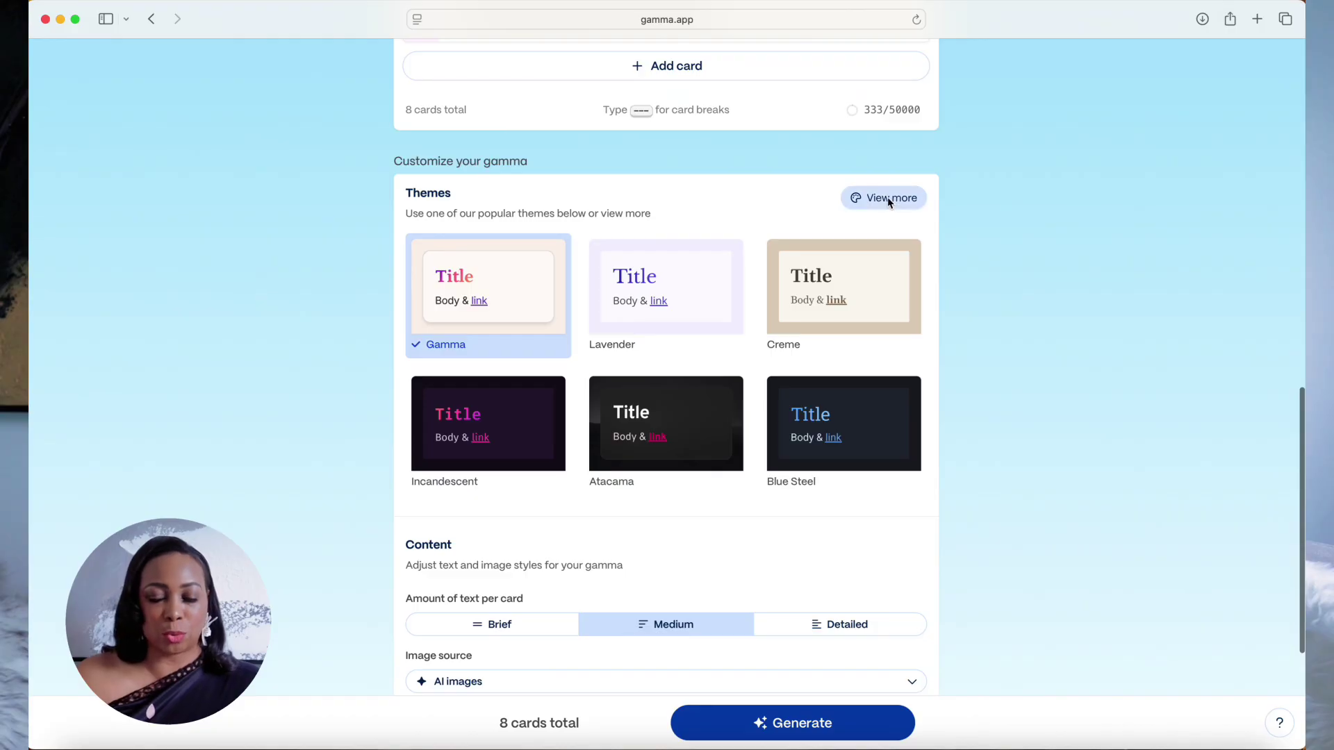
# - Browse all themes, apply the Lunaria theme, and generate the presentation from the outline
pyautogui.click(885, 198)
pyautogui.scroll(-3, 388, 441)
pyautogui.scroll(4, 387, 441)
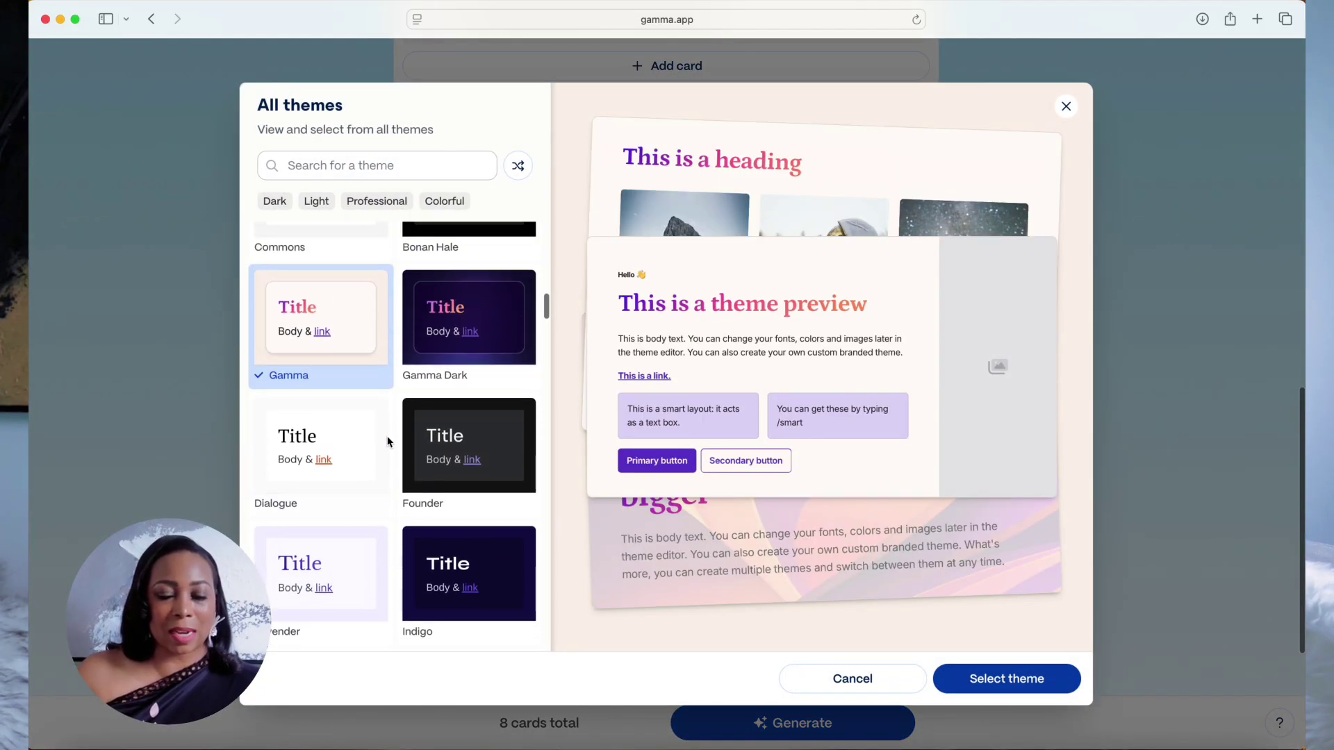
pyautogui.scroll(15, 388, 444)
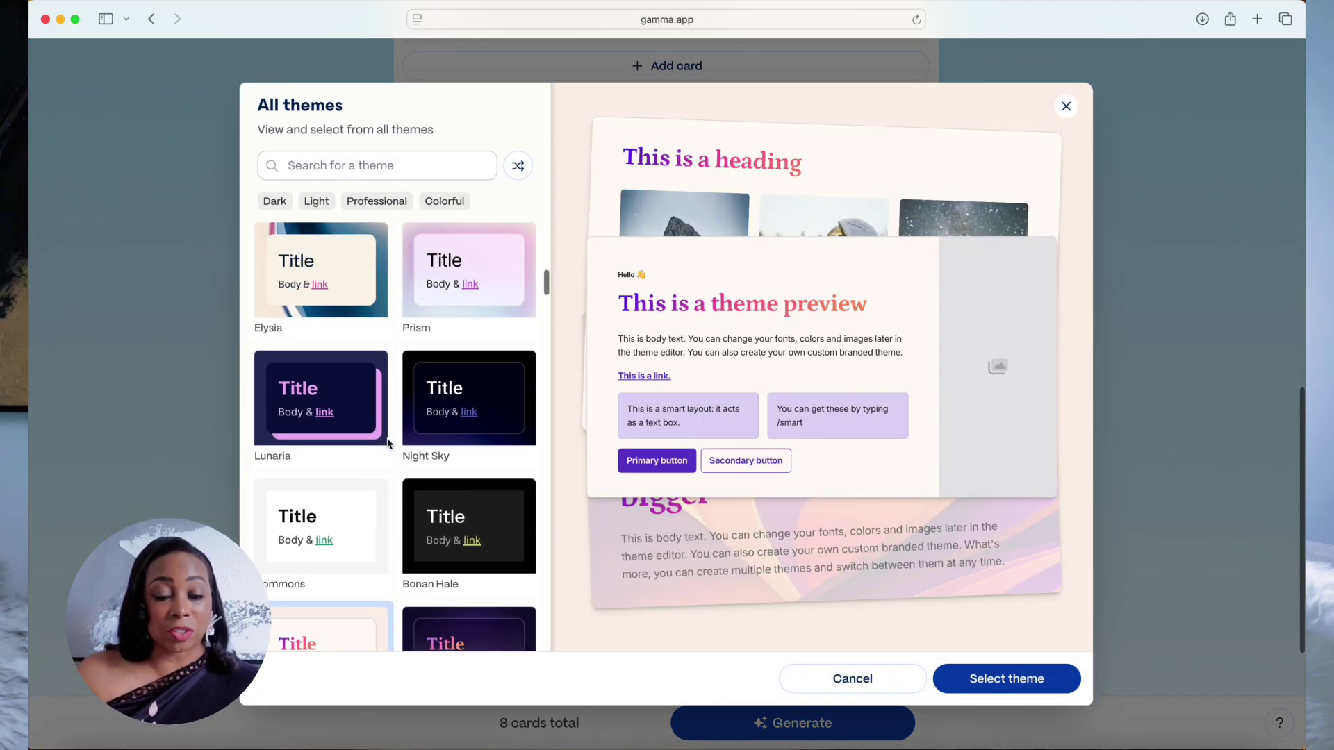
pyautogui.scroll(12, 387, 443)
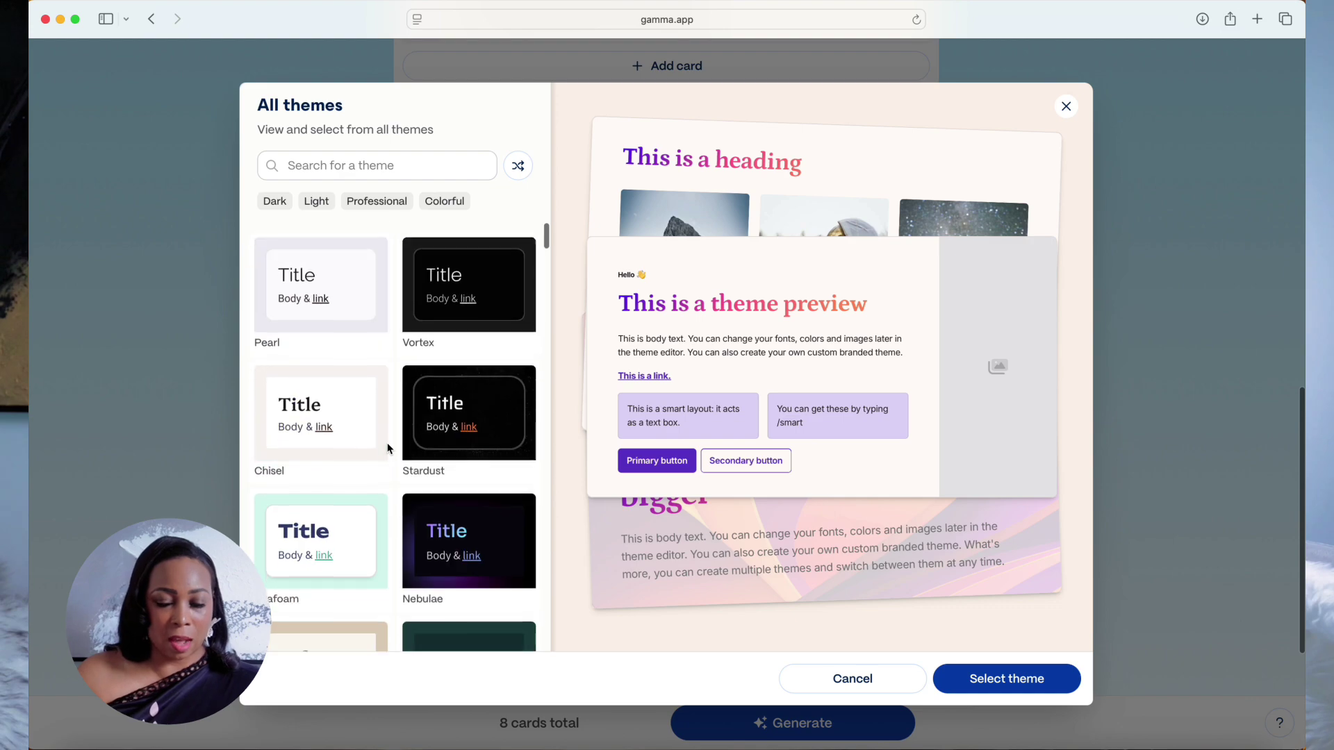
pyautogui.scroll(-20, 500, 468)
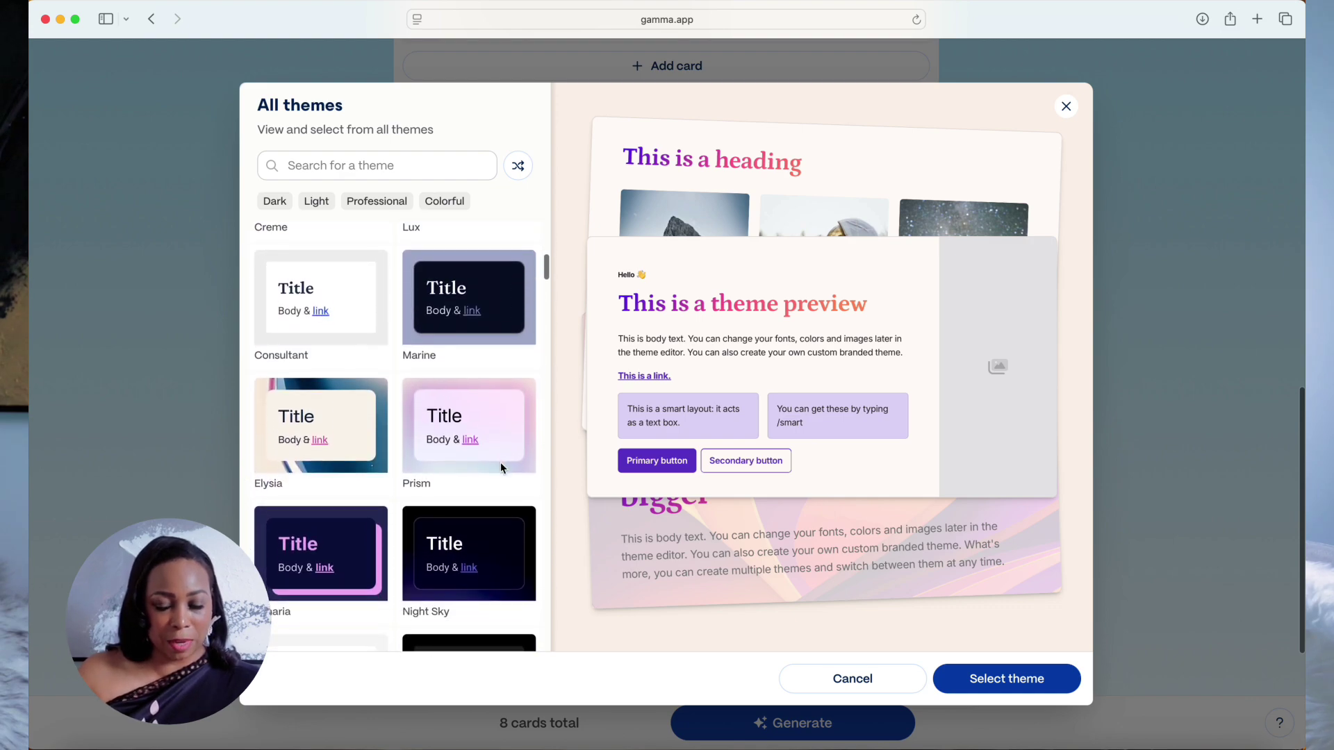
pyautogui.scroll(3, 503, 469)
pyautogui.click(321, 350)
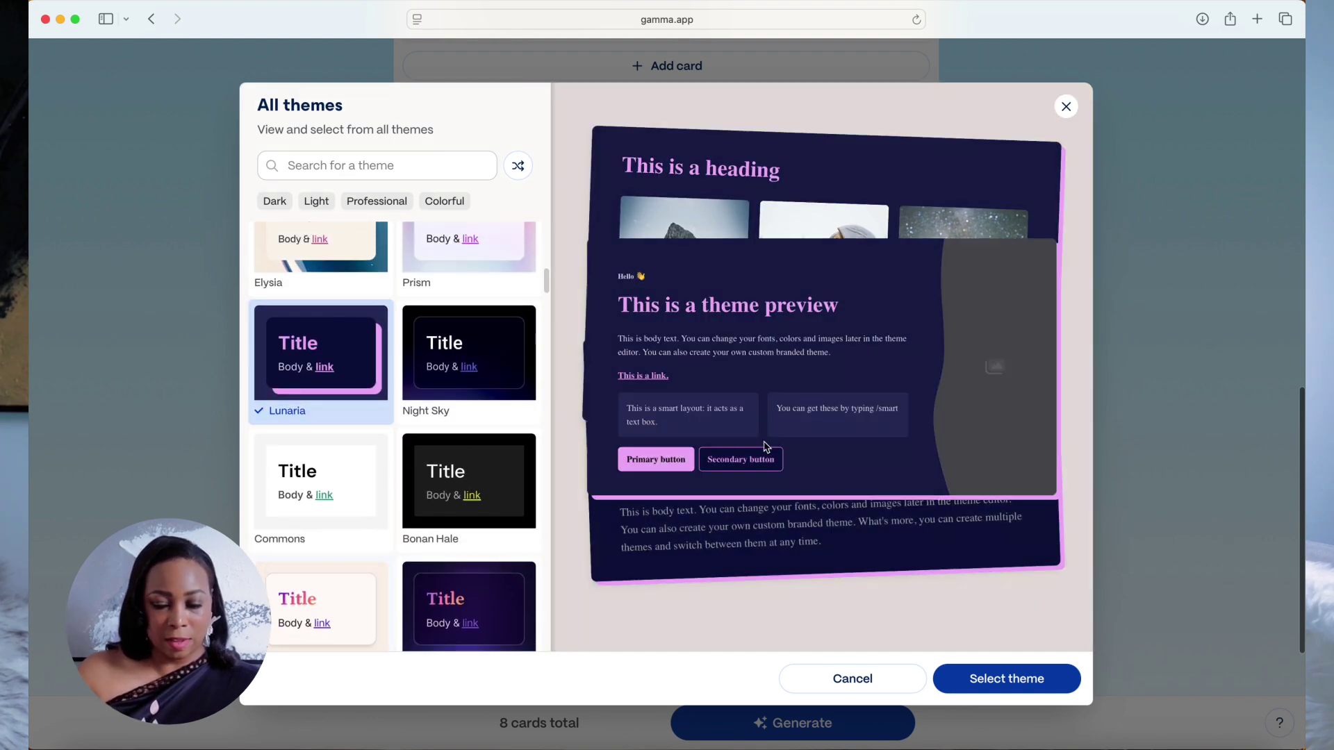
pyautogui.click(1023, 682)
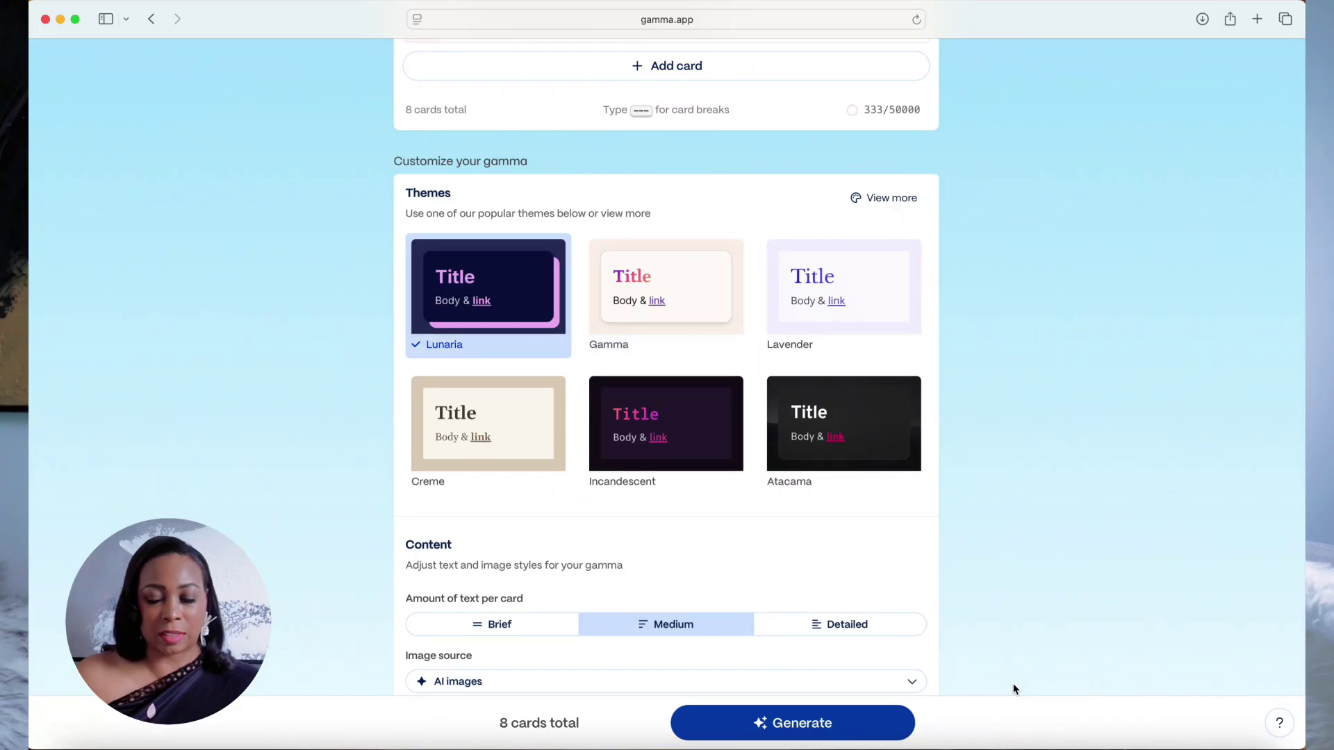
pyautogui.click(833, 724)
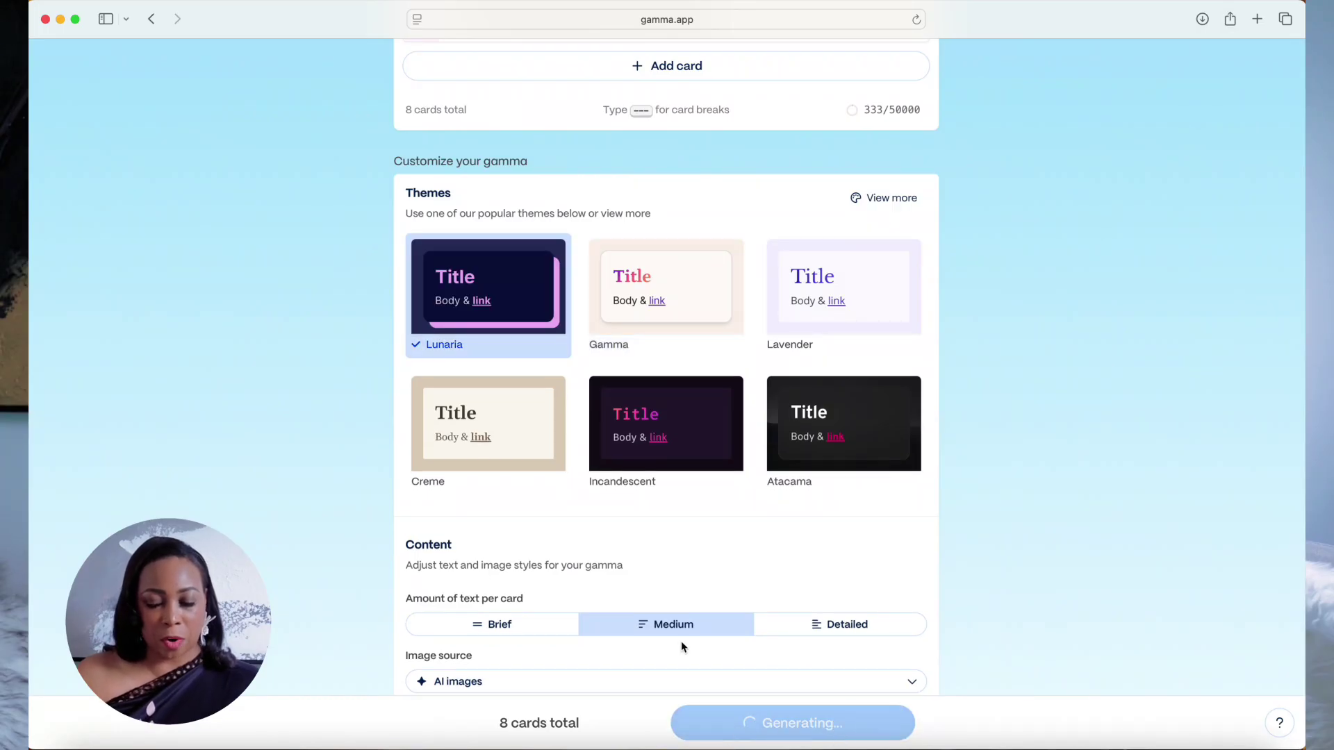
# - Look through the presentation's cards as they are generated, checking their layouts, images and text, and return to the title card
pyautogui.scroll(-3, 683, 647)
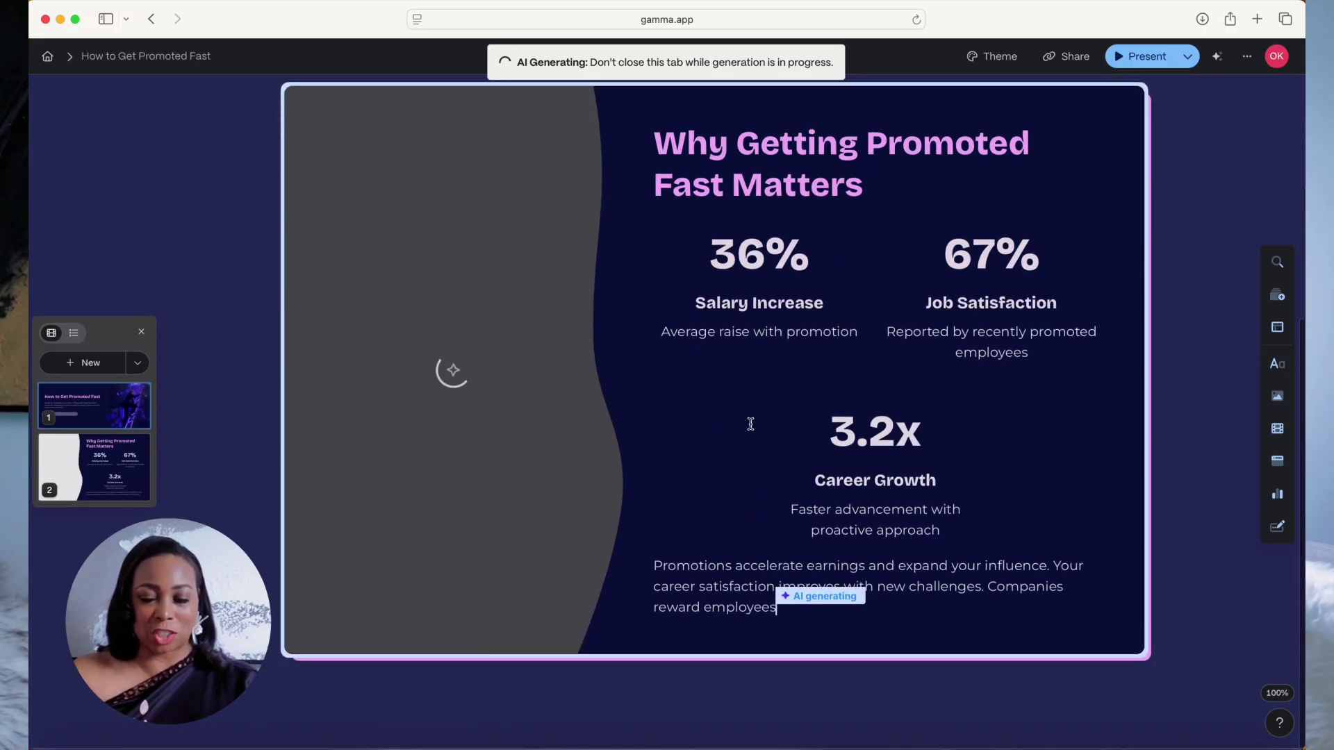
pyautogui.scroll(15, 751, 429)
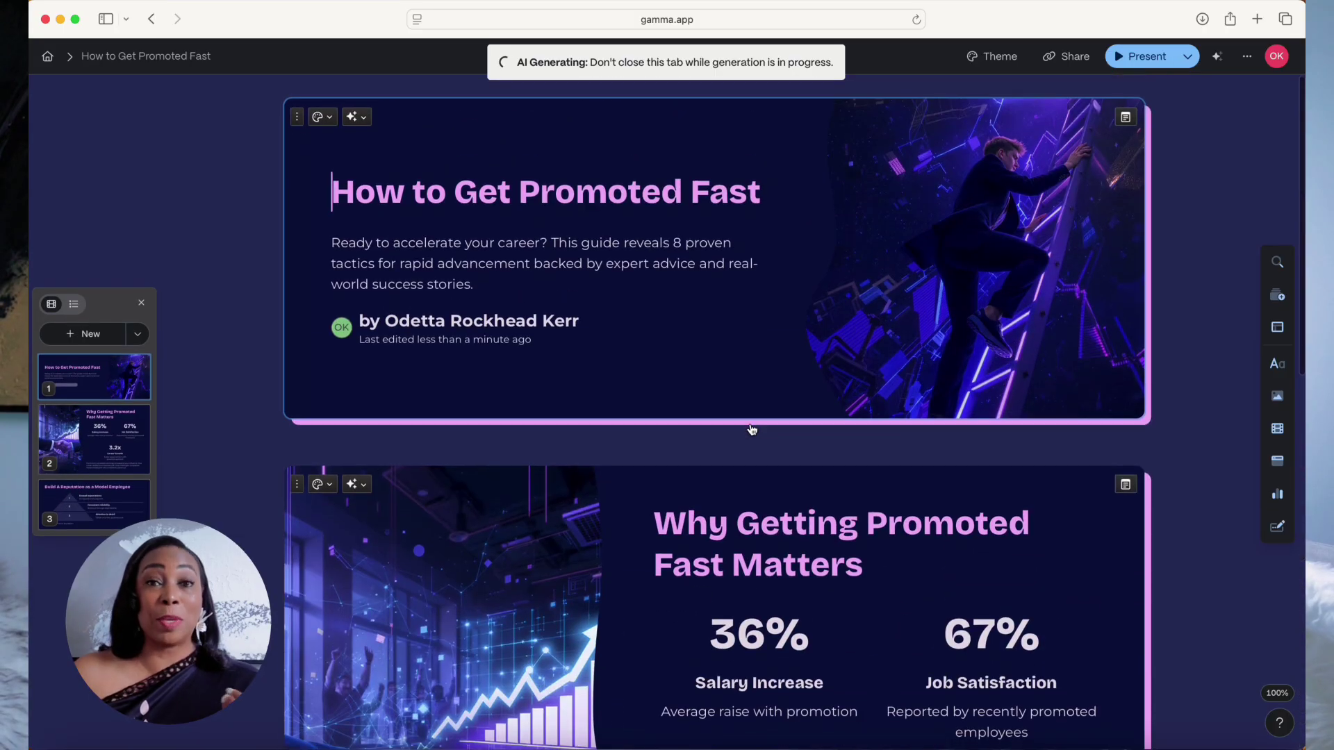
pyautogui.moveTo(752, 430)
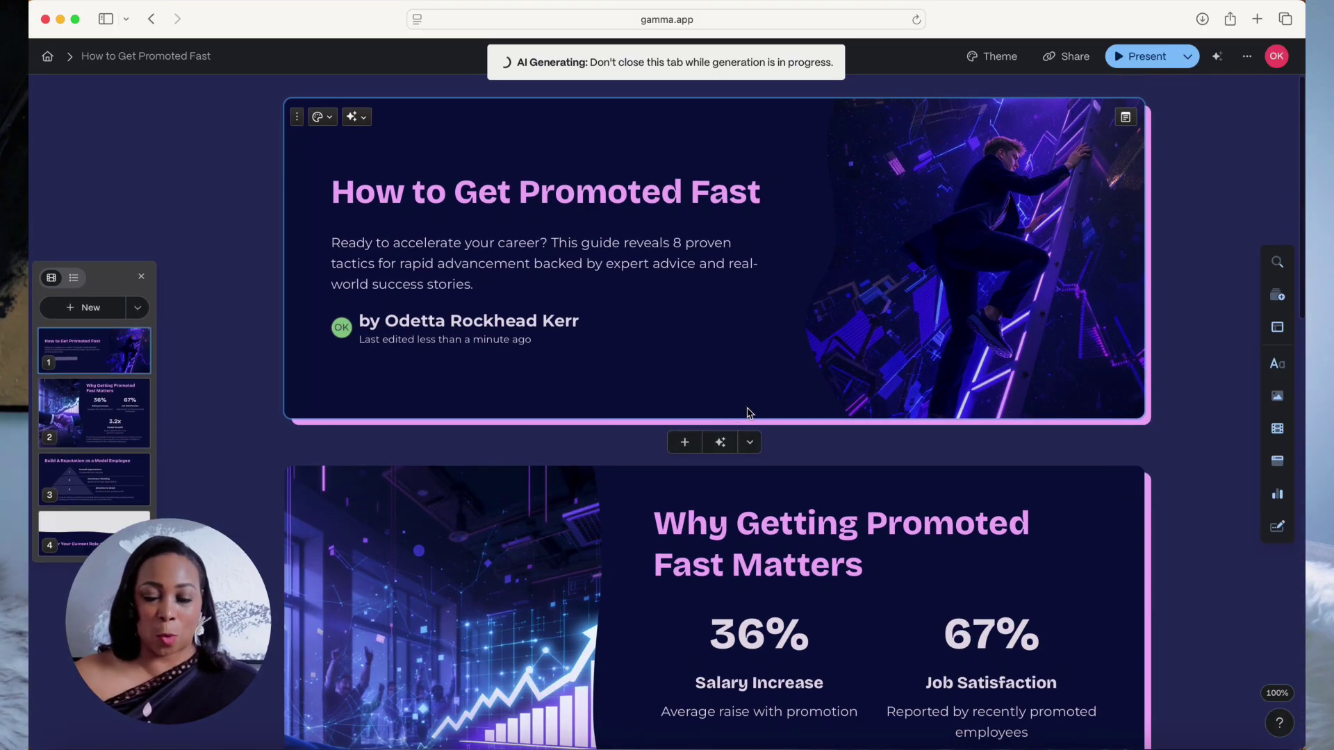
pyautogui.scroll(-1, 744, 417)
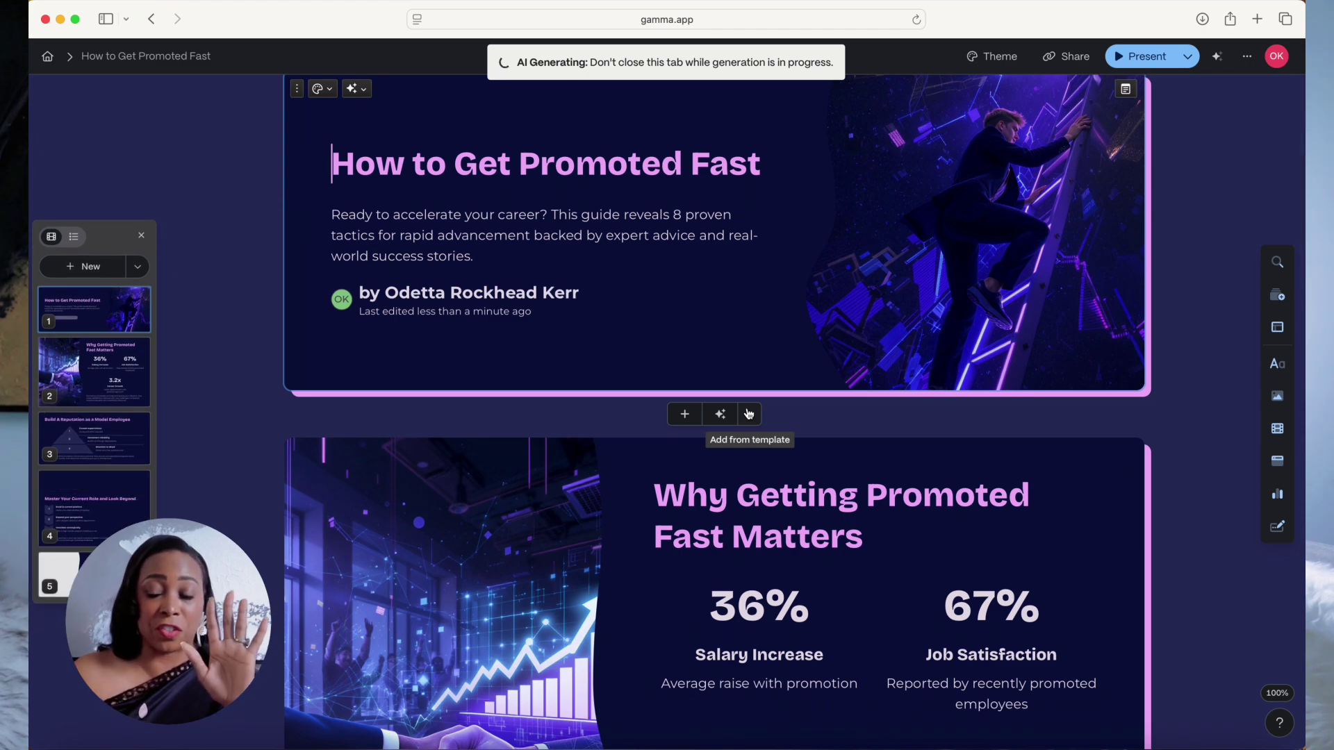
pyautogui.scroll(-9, 912, 383)
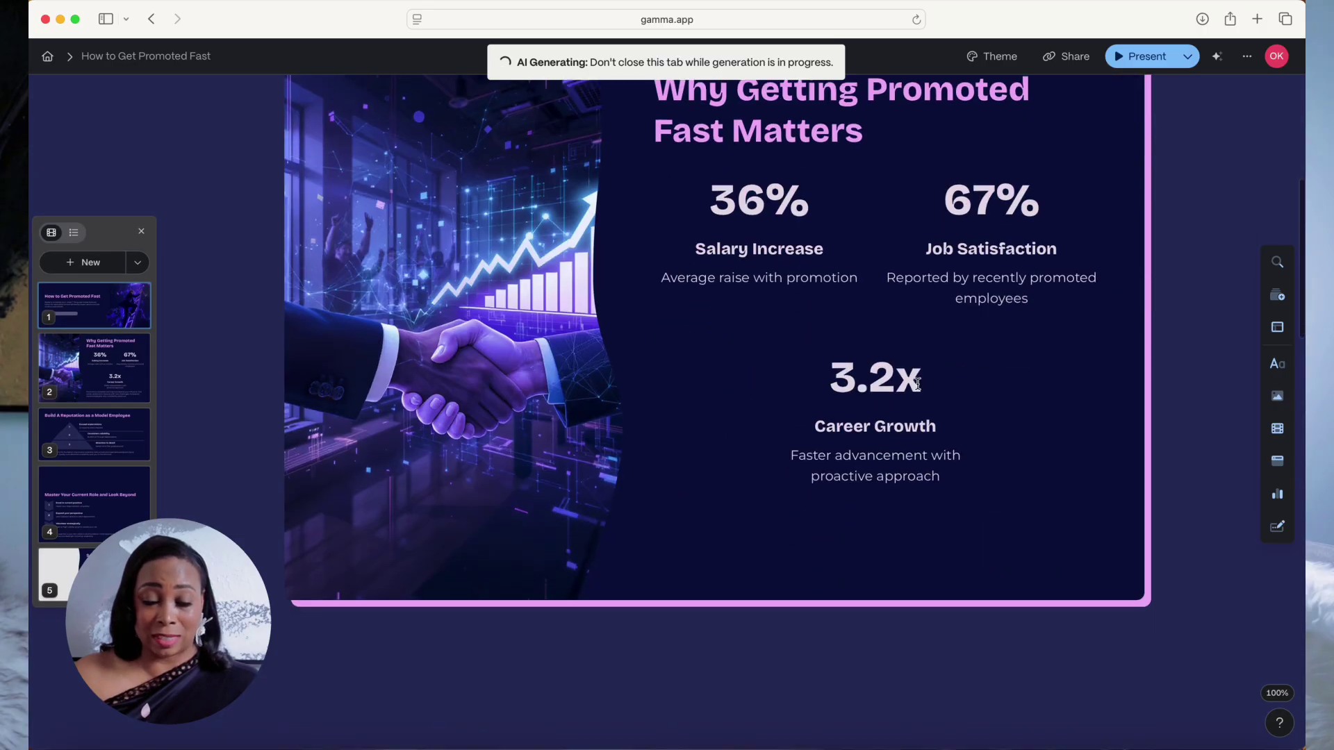
pyautogui.scroll(-6, 916, 383)
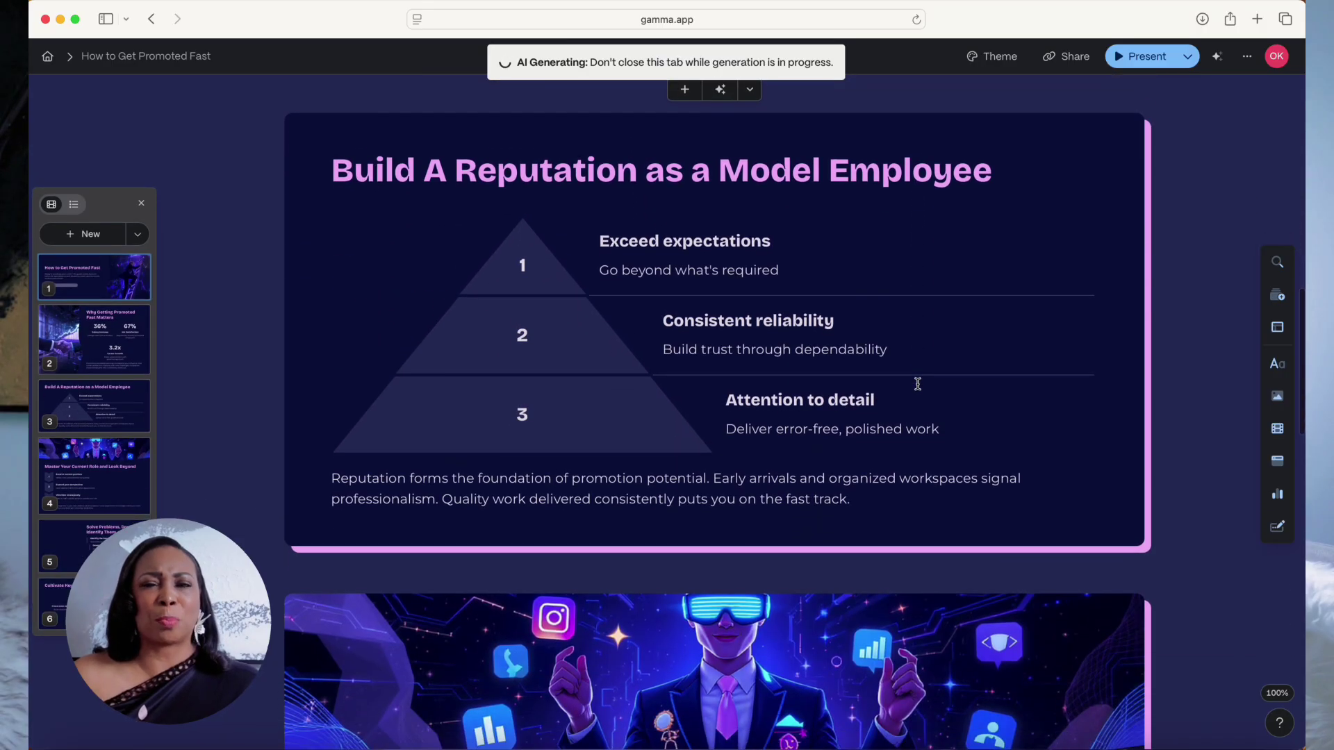
pyautogui.scroll(-6, 917, 384)
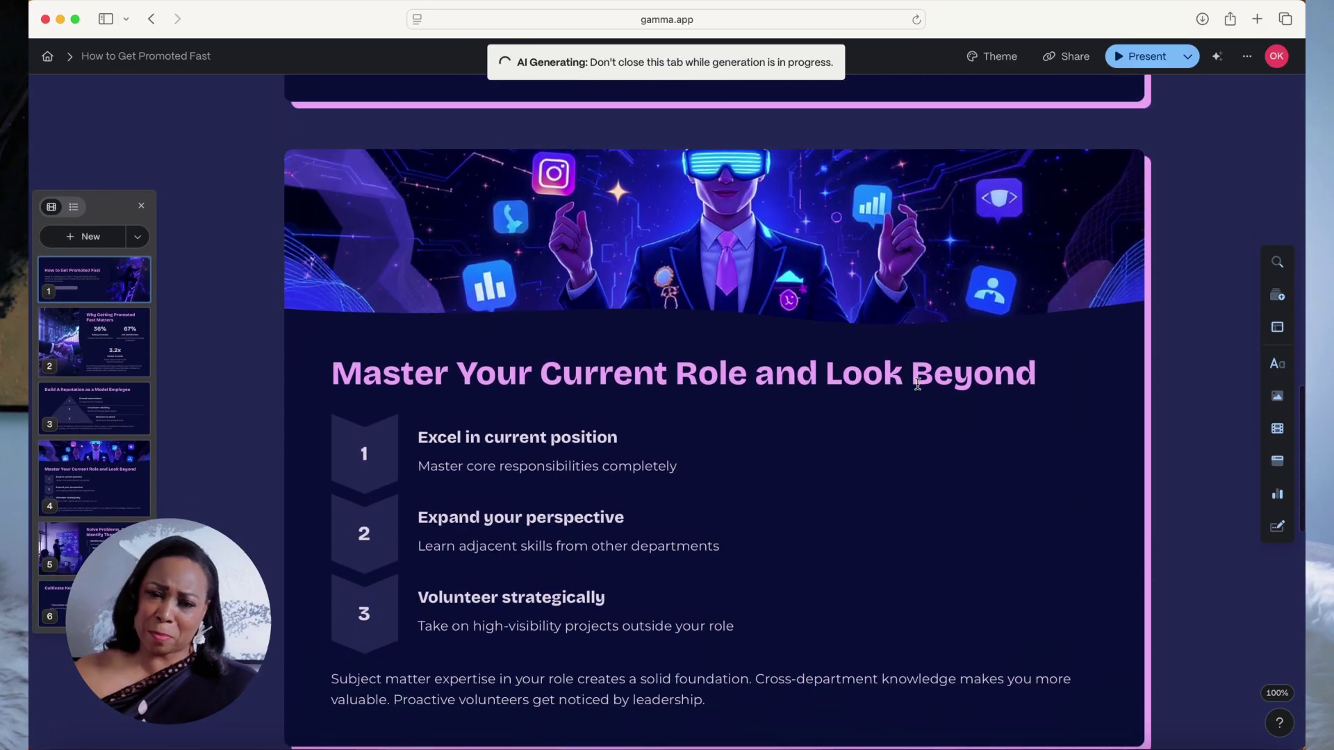
pyautogui.scroll(-1, 917, 383)
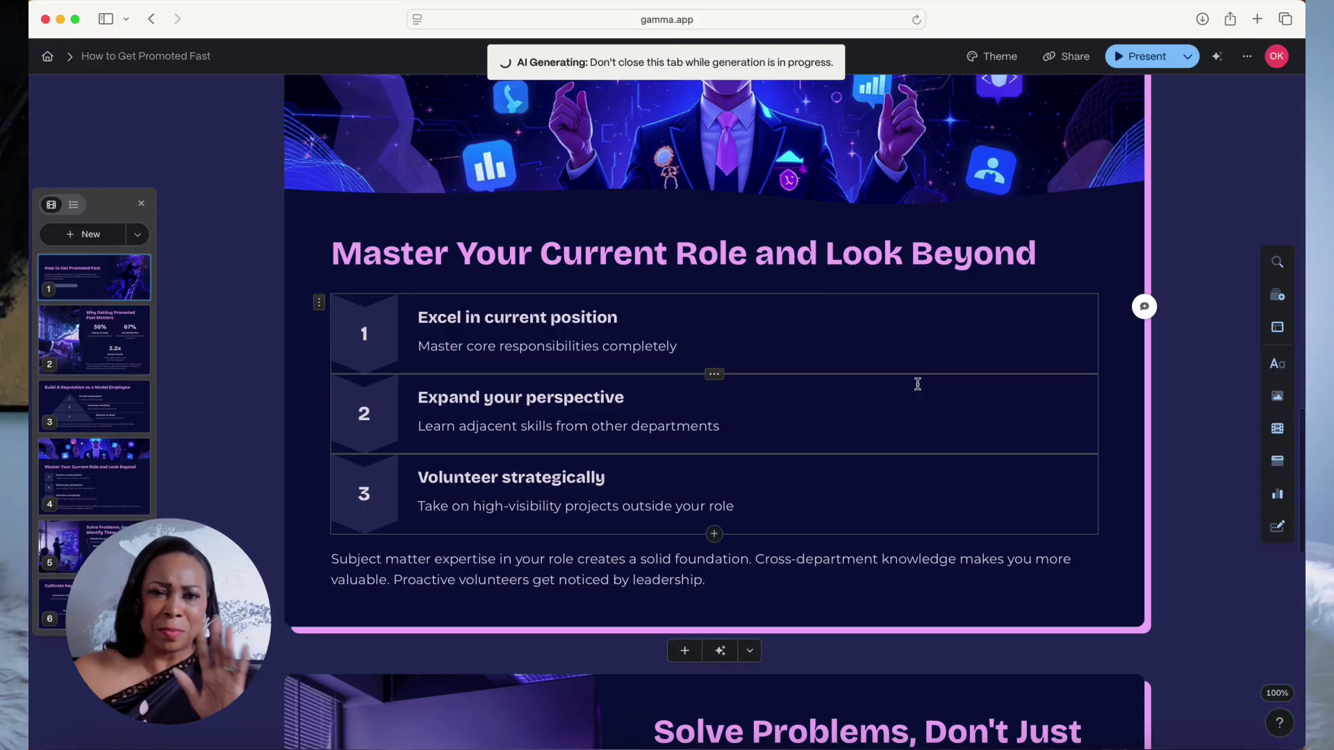
pyautogui.scroll(-1, 917, 383)
pyautogui.scroll(-5, 917, 383)
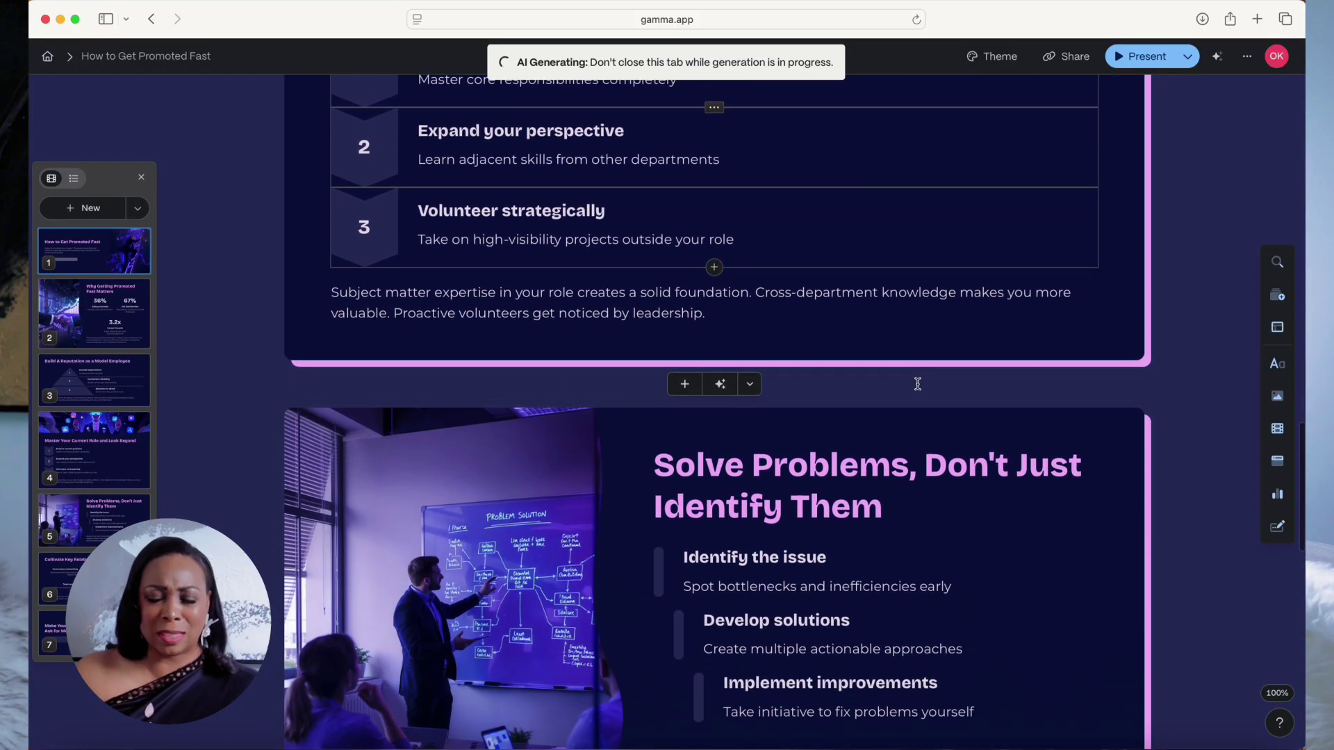
pyautogui.scroll(-10, 917, 383)
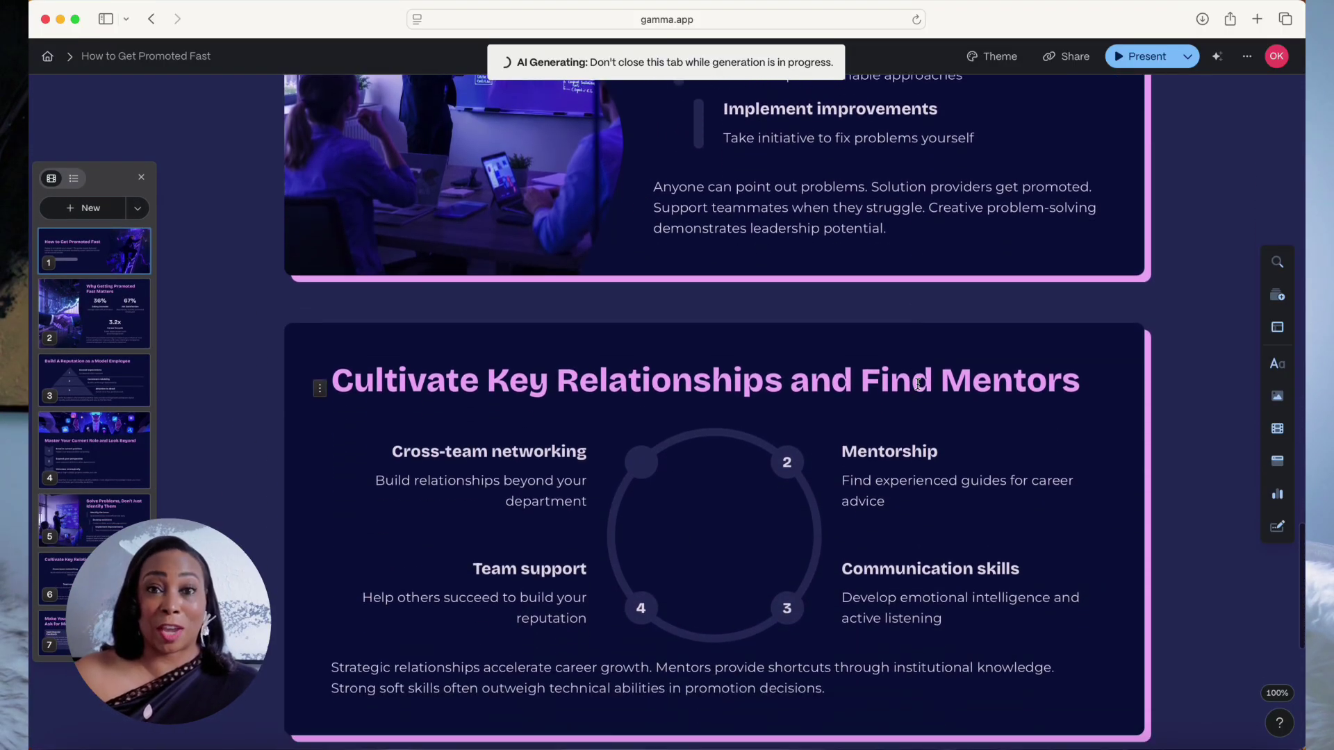
pyautogui.scroll(-4, 917, 383)
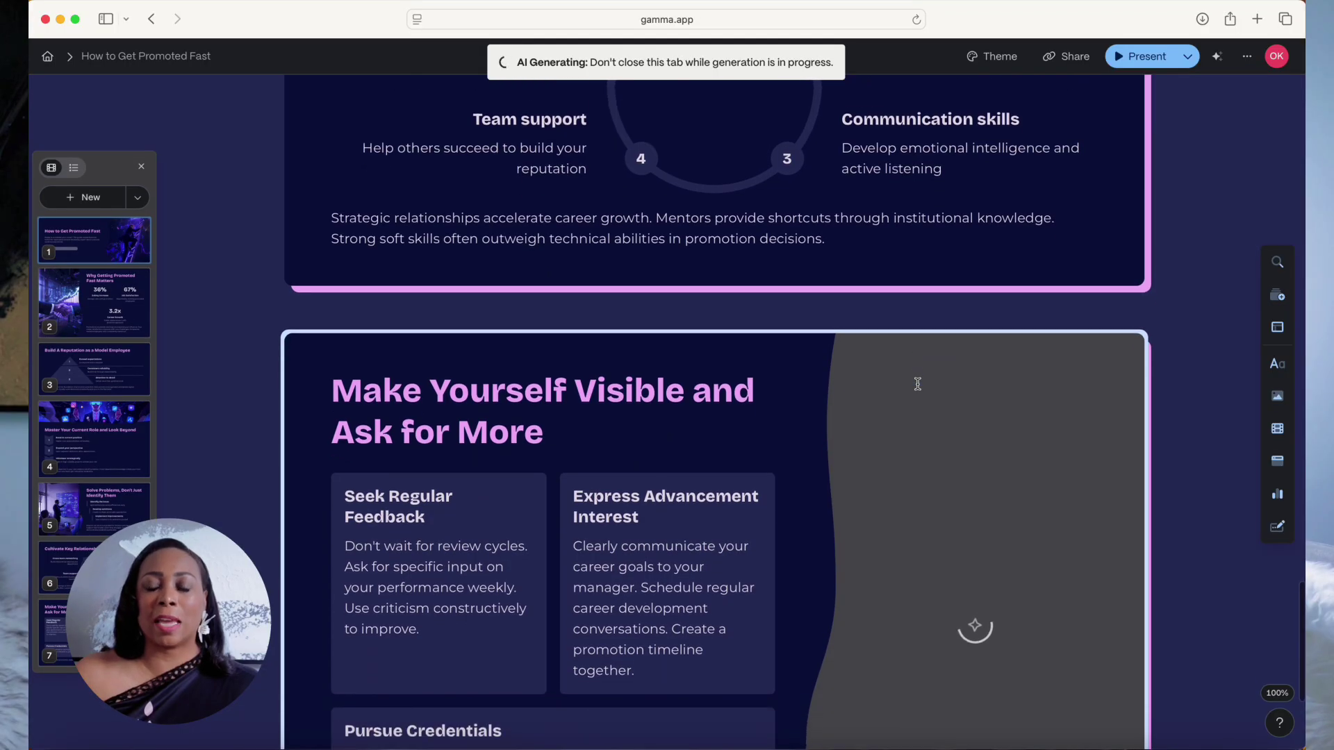
pyautogui.scroll(-4, 916, 384)
pyautogui.scroll(15, 917, 383)
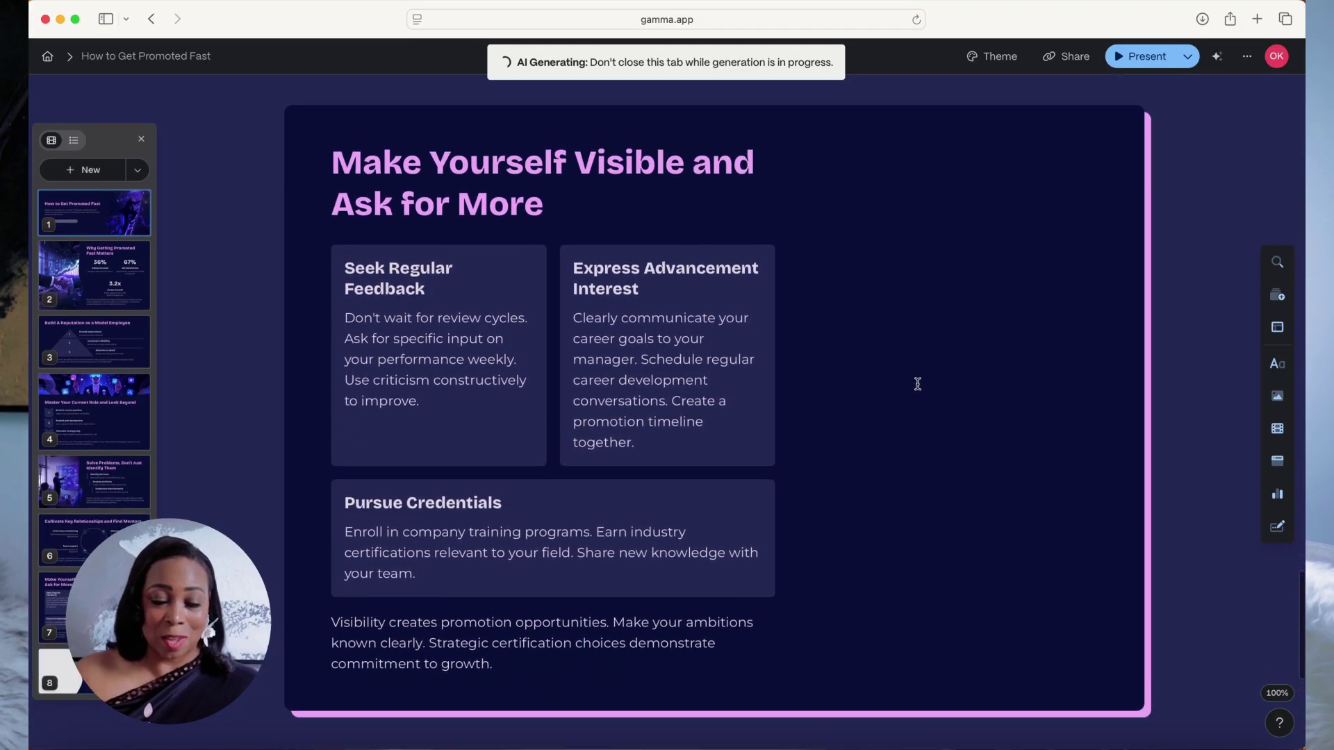
pyautogui.scroll(20, 917, 384)
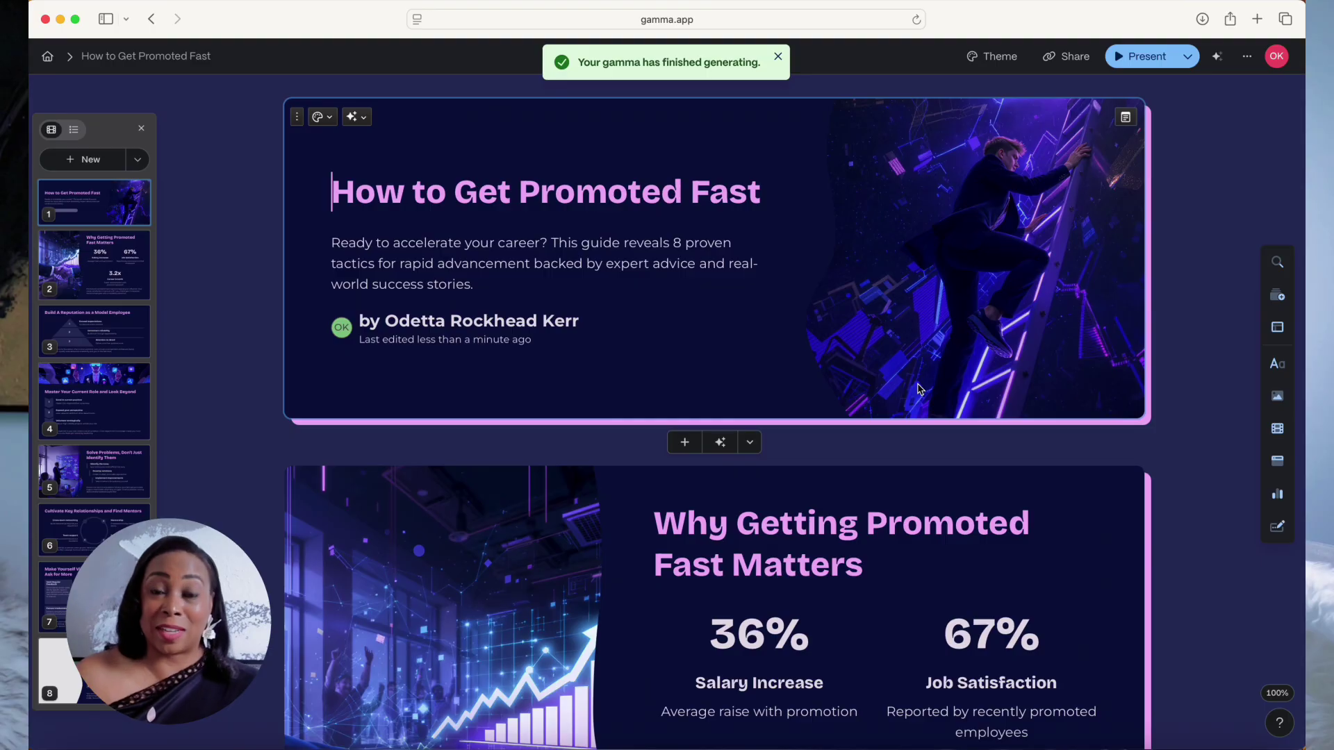
# - Examine the title card and the statistics on the "Why Getting Promoted Fast Matters" card
pyautogui.scroll(-1, 669, 269)
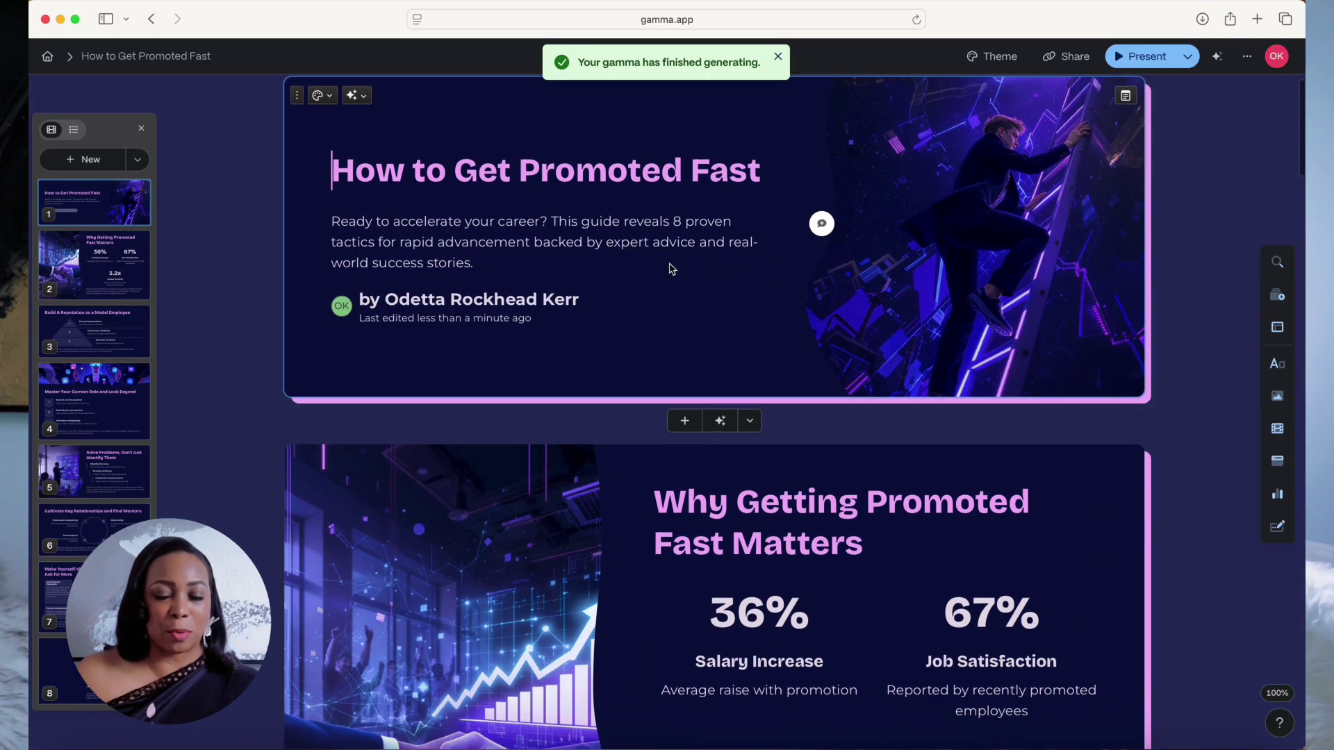
pyautogui.scroll(1, 417, 338)
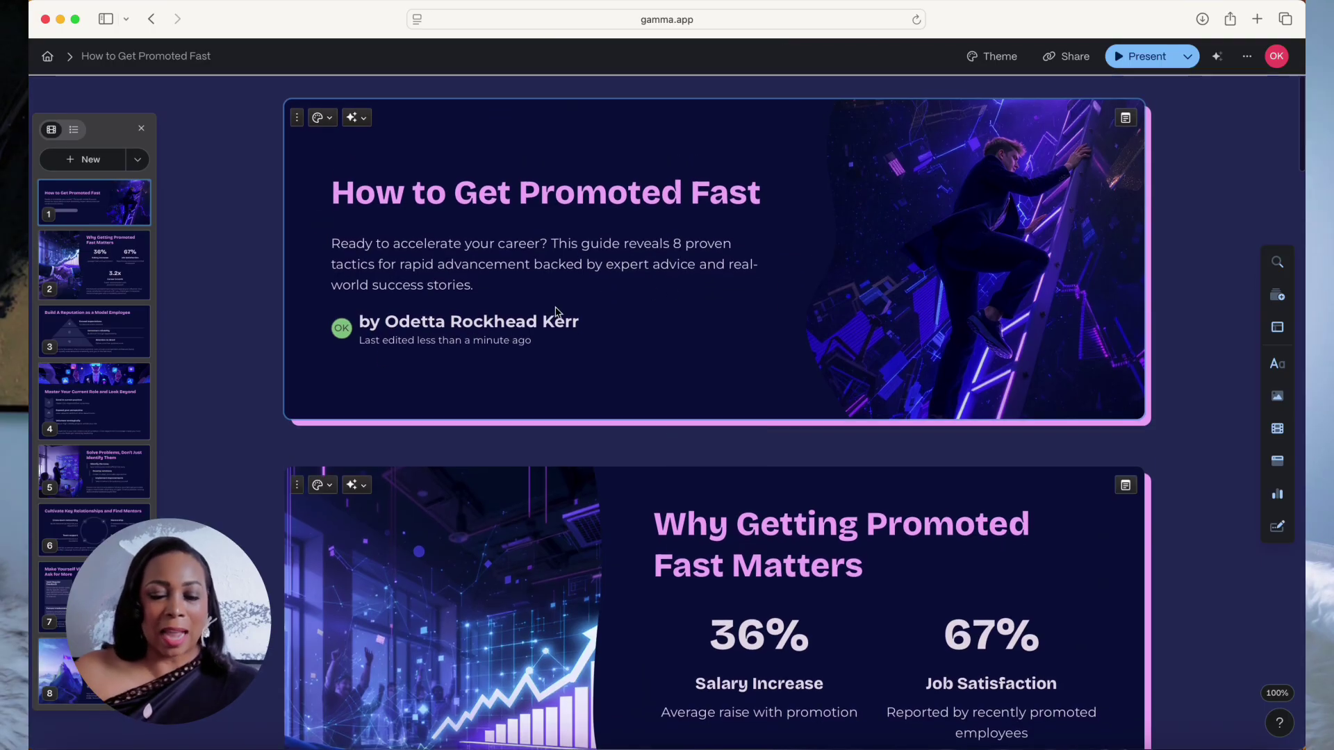
pyautogui.scroll(-3, 556, 307)
pyautogui.scroll(-2, 556, 307)
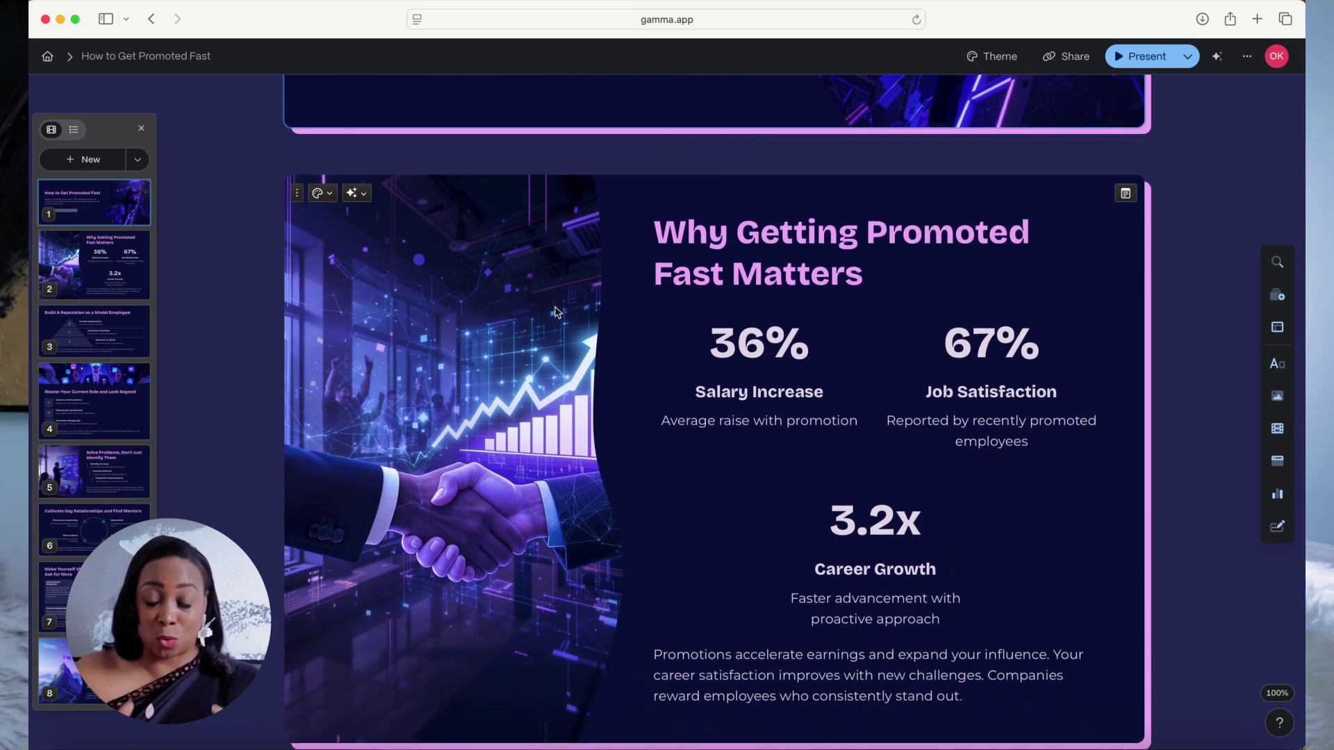
pyautogui.scroll(-1, 555, 312)
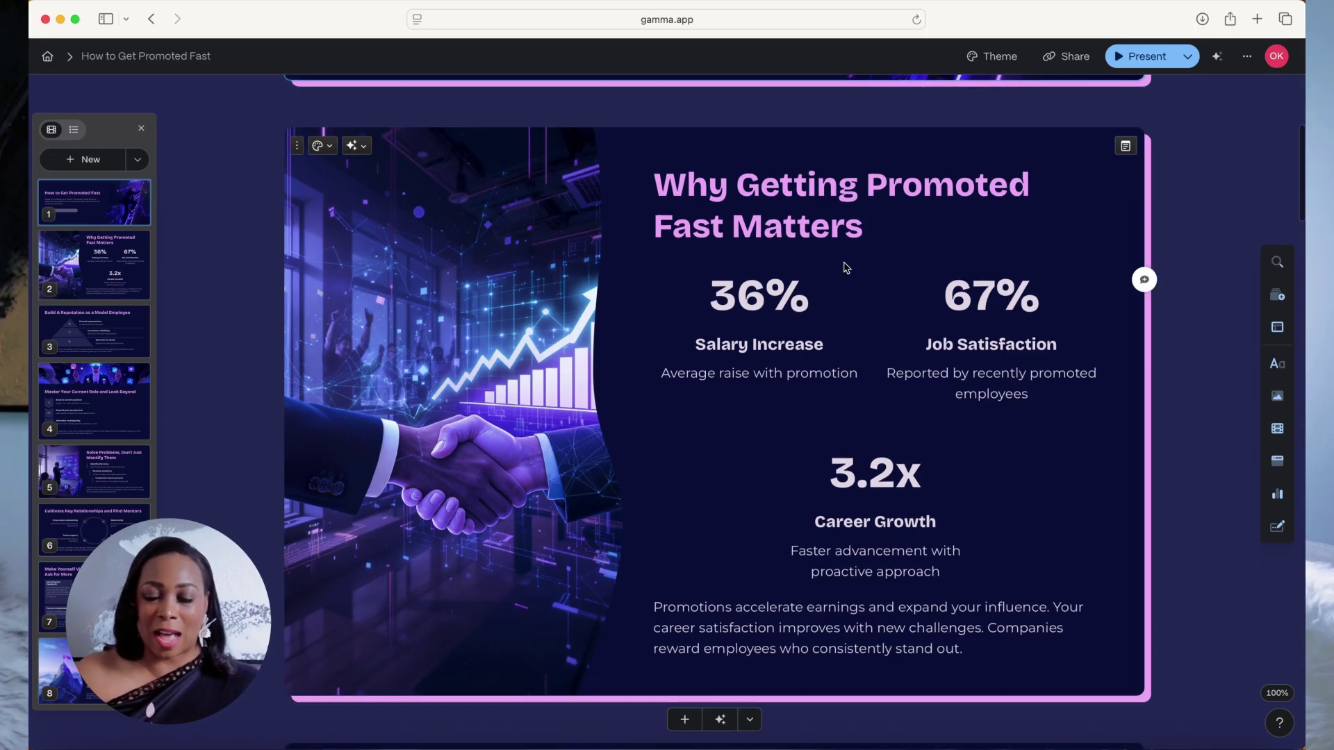
pyautogui.scroll(-1, 843, 265)
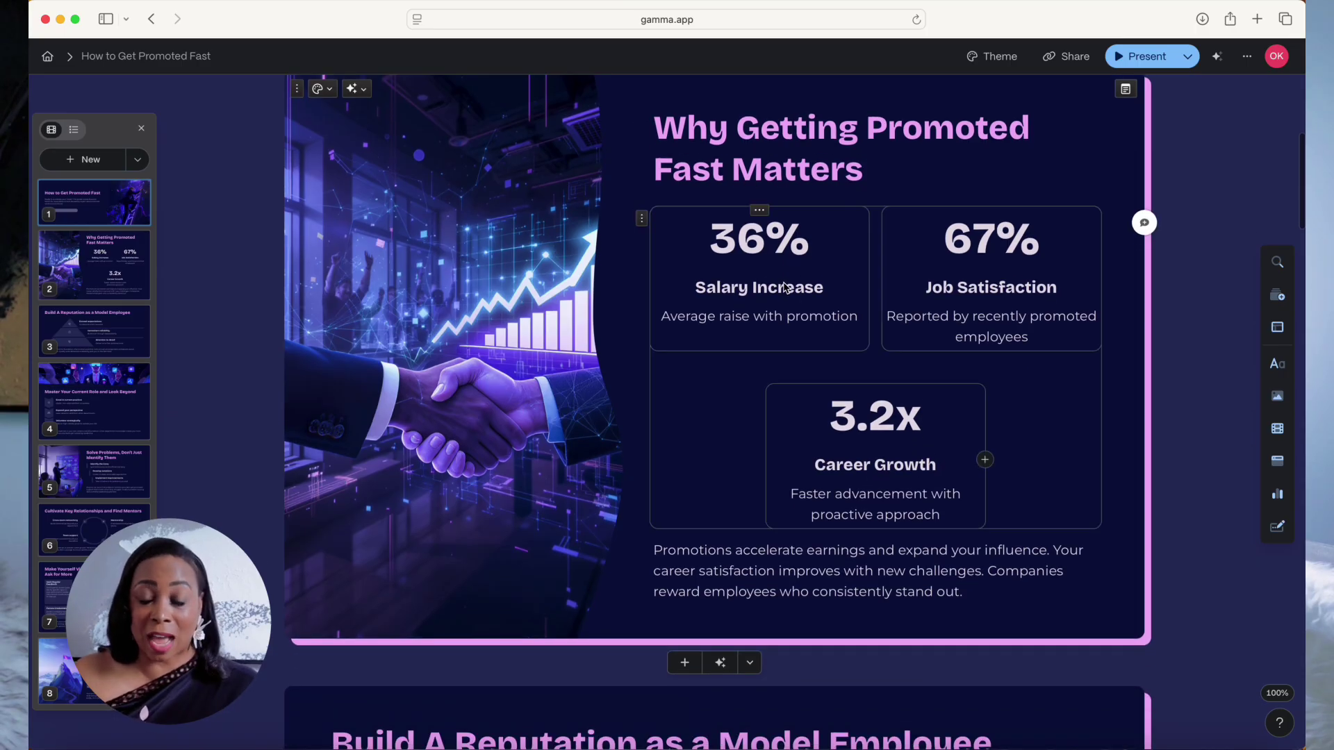
# - Review the cards from "Why Getting Promoted Fast Matters" through "Solve Problems, Don't Just Identify Them", checking their statistics, diagrams, text and images
pyautogui.scroll(-1, 785, 287)
pyautogui.scroll(-2, 941, 324)
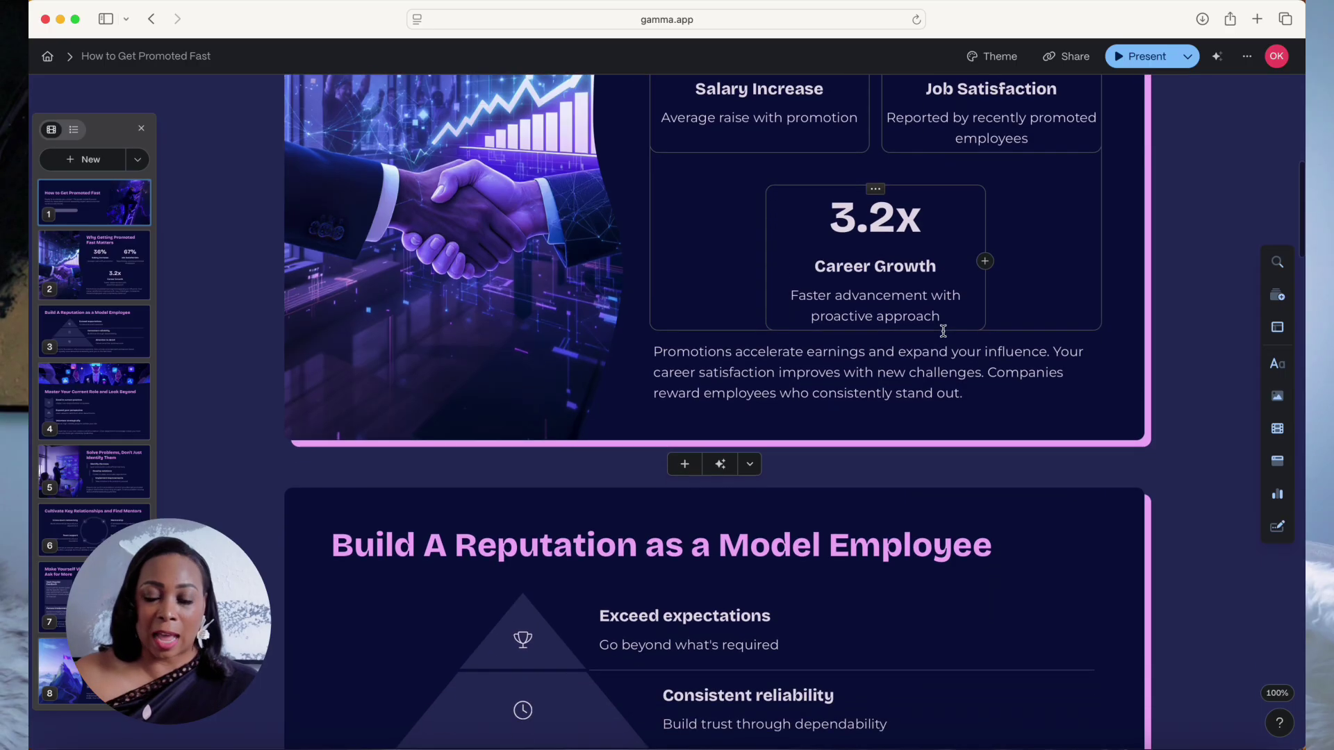
pyautogui.scroll(-5, 943, 331)
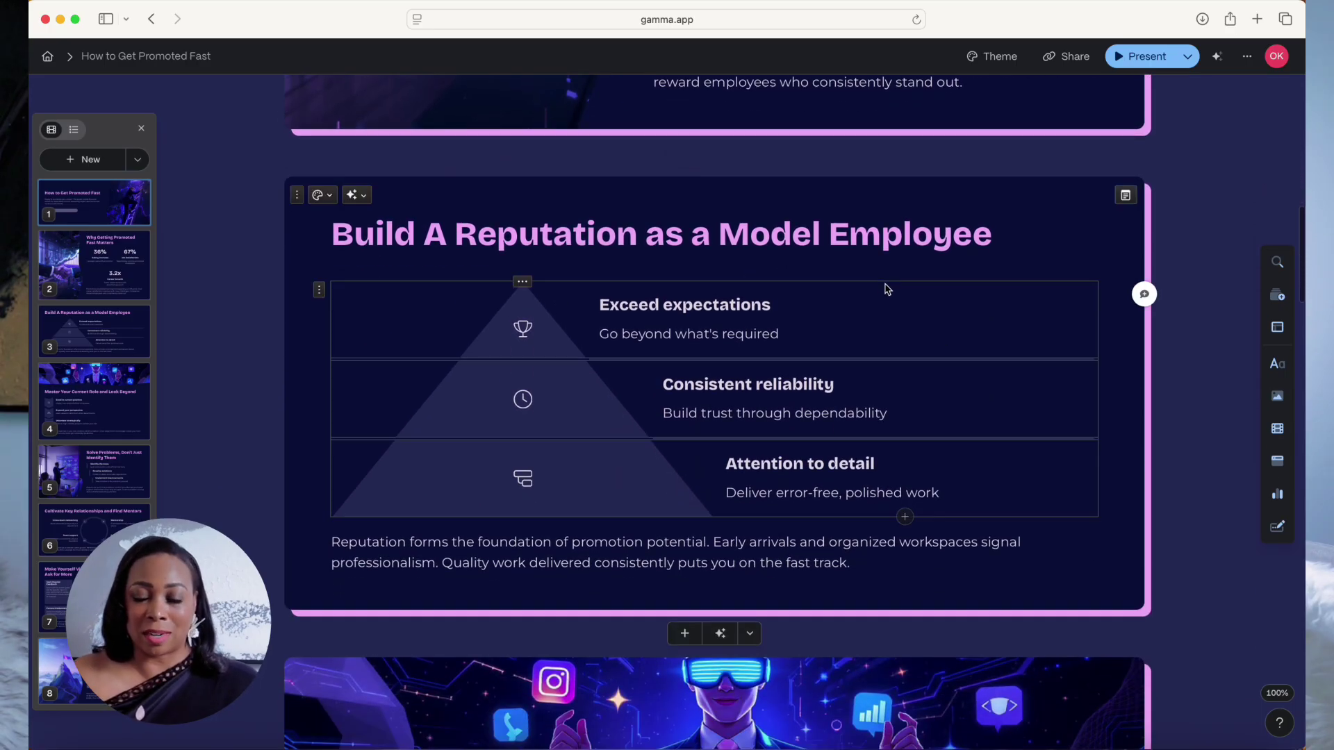
pyautogui.scroll(-1, 700, 316)
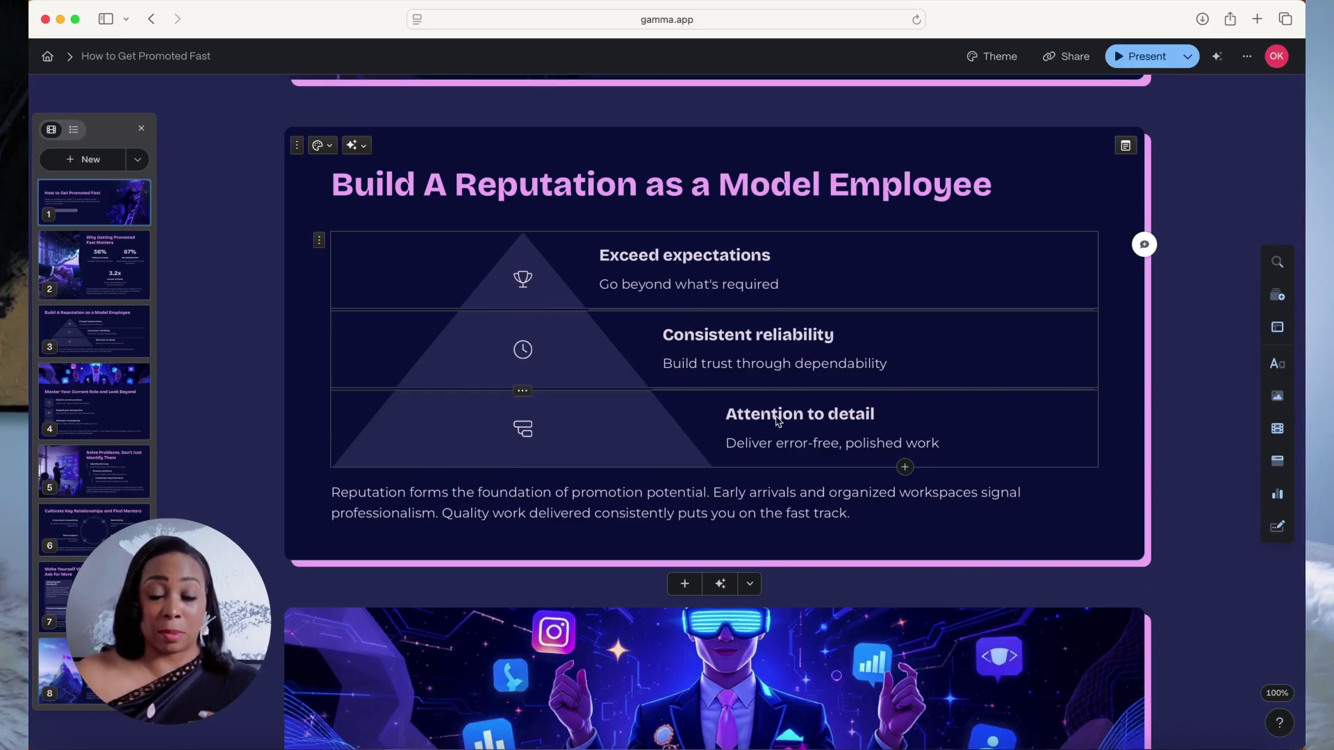
pyautogui.scroll(-10, 778, 420)
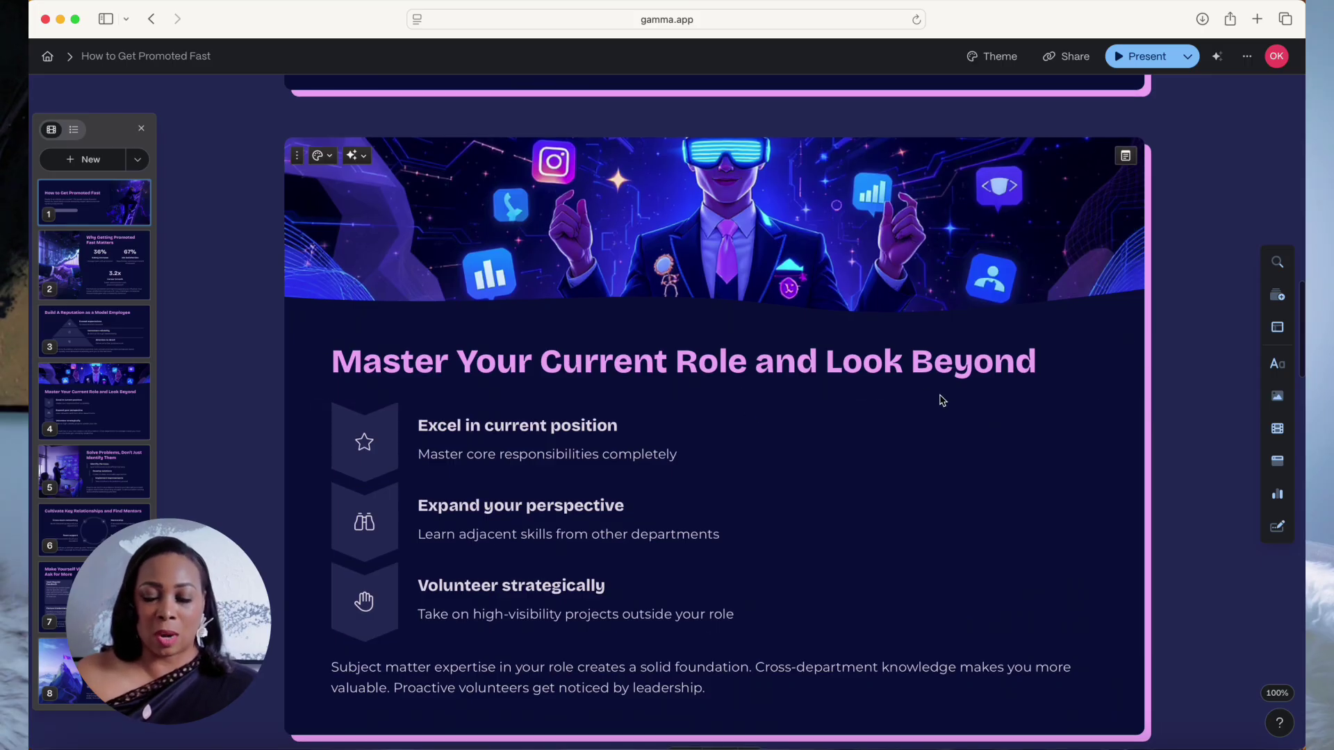
pyautogui.scroll(-3, 939, 401)
pyautogui.scroll(-10, 942, 401)
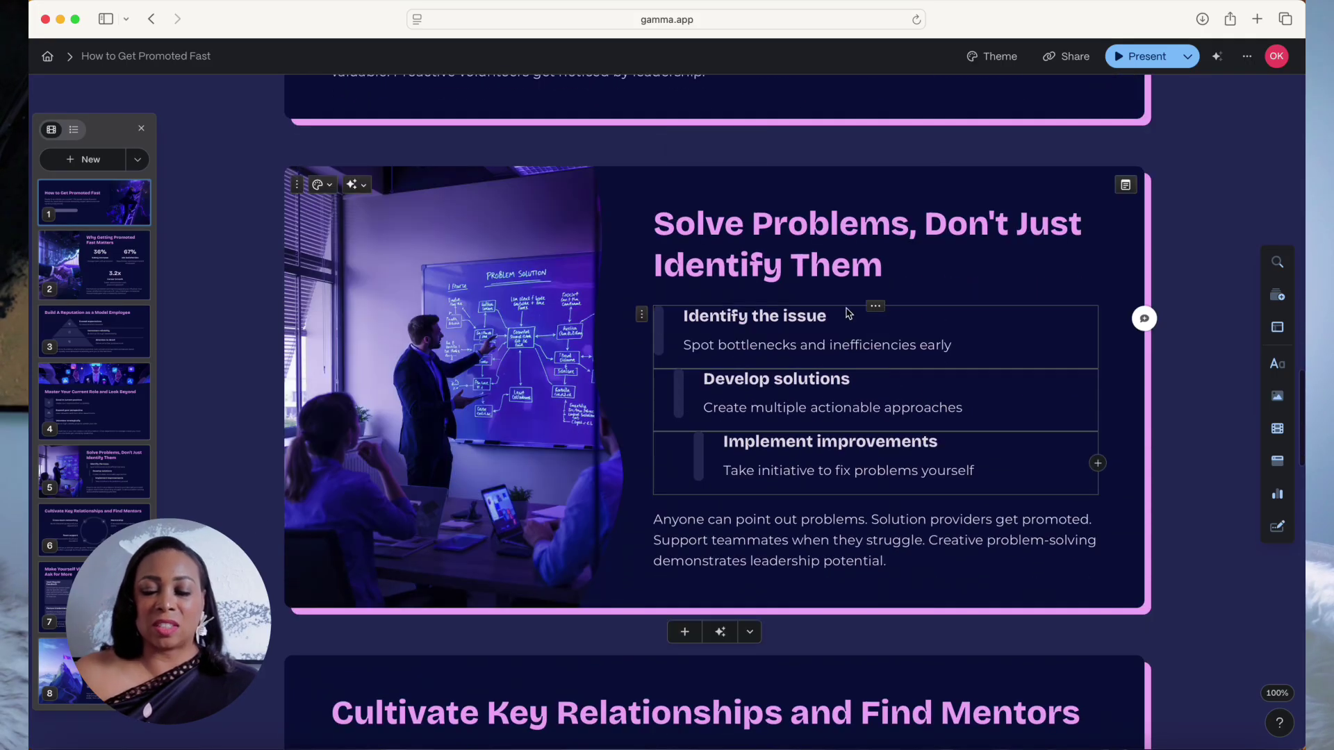
pyautogui.scroll(-5, 889, 278)
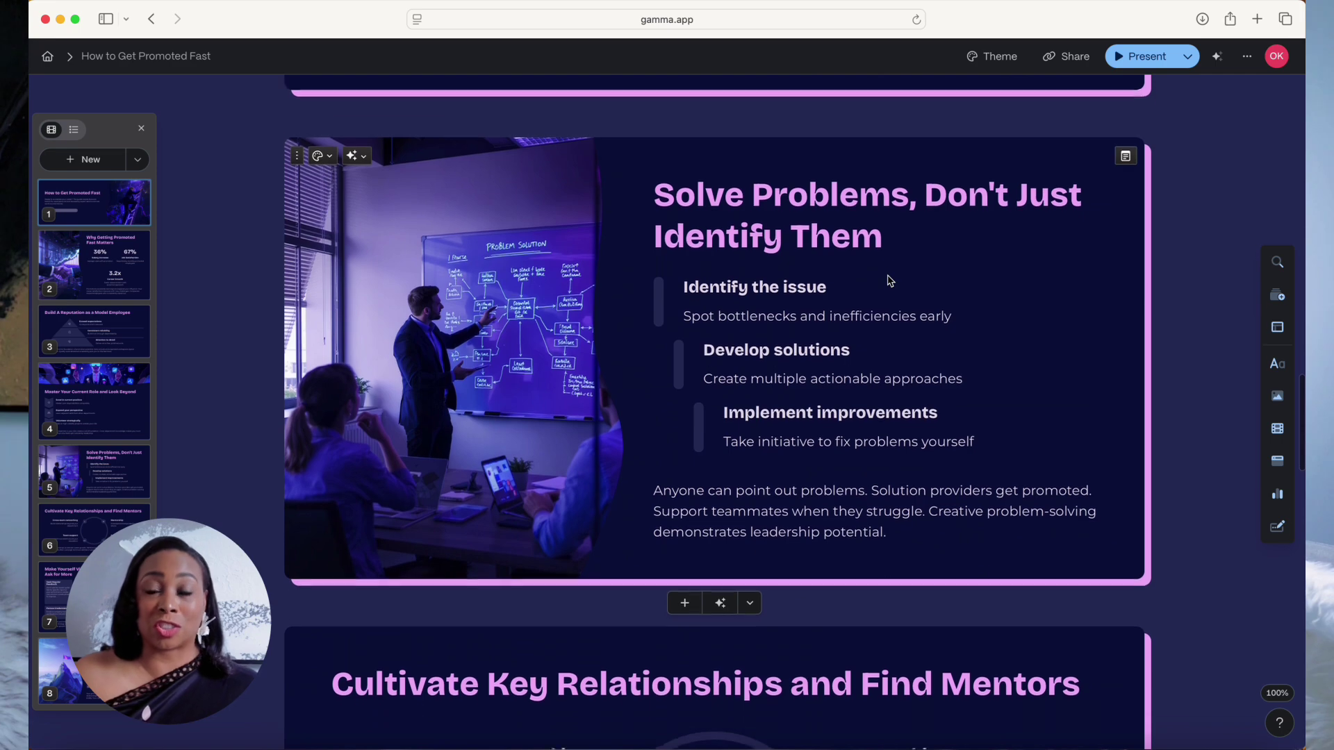
# - Examine the remaining cards on key relationships, visibility and the fast-track summary checklist, then go back to "Make Yourself Visible and Ask for More"
pyautogui.scroll(-5, 889, 278)
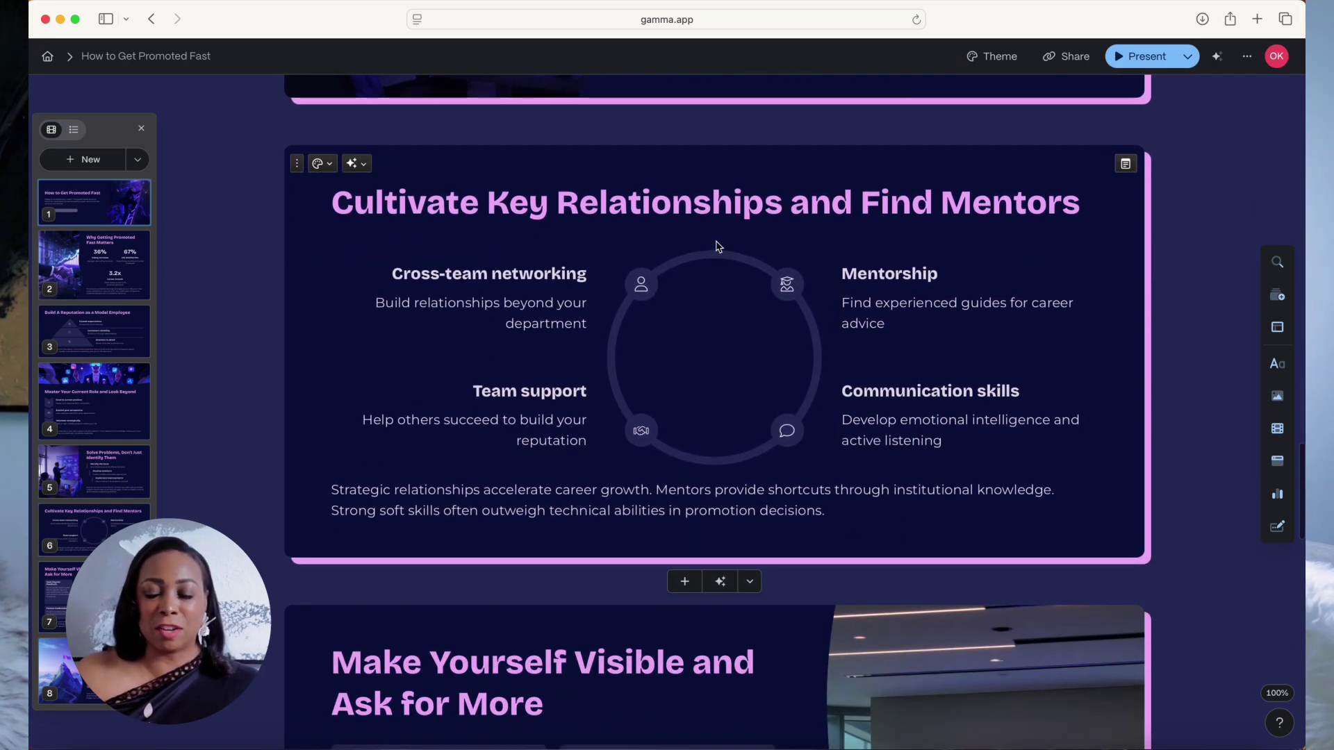
pyautogui.scroll(-6, 859, 235)
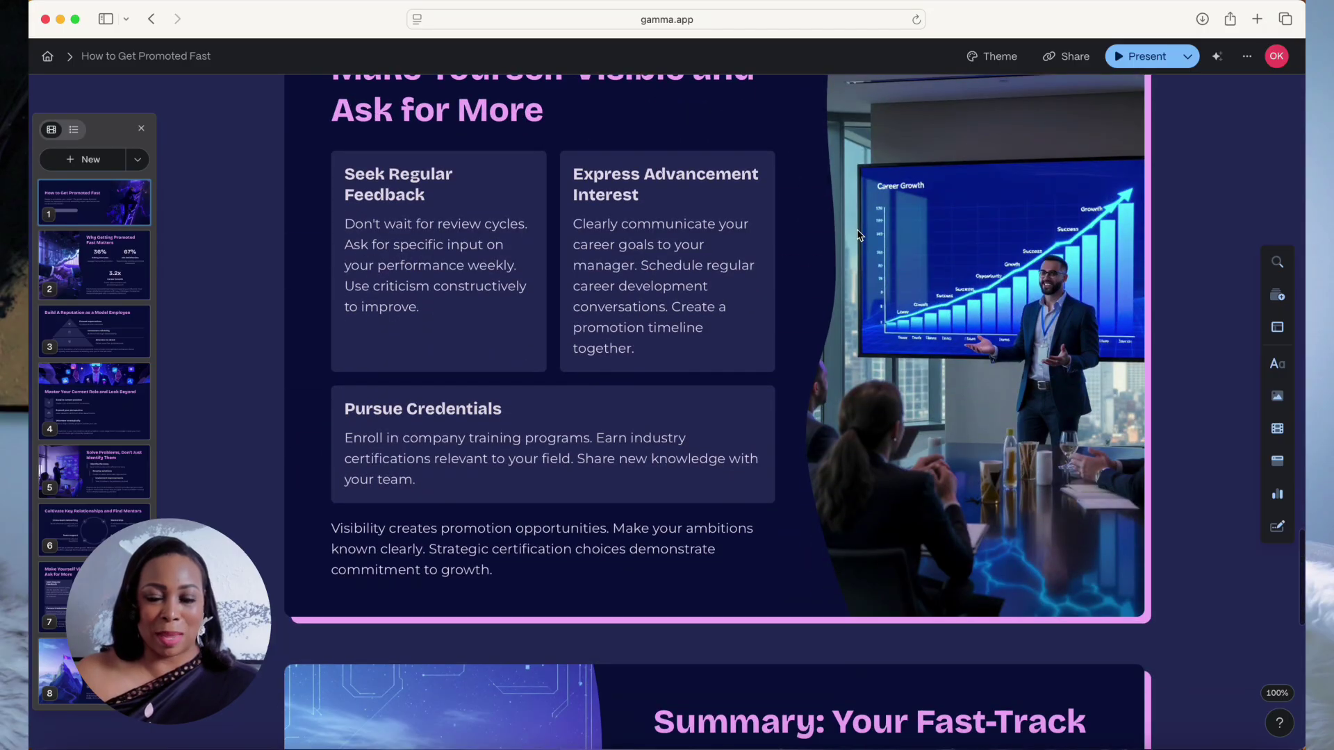
pyautogui.scroll(-6, 859, 235)
pyautogui.scroll(2, 786, 321)
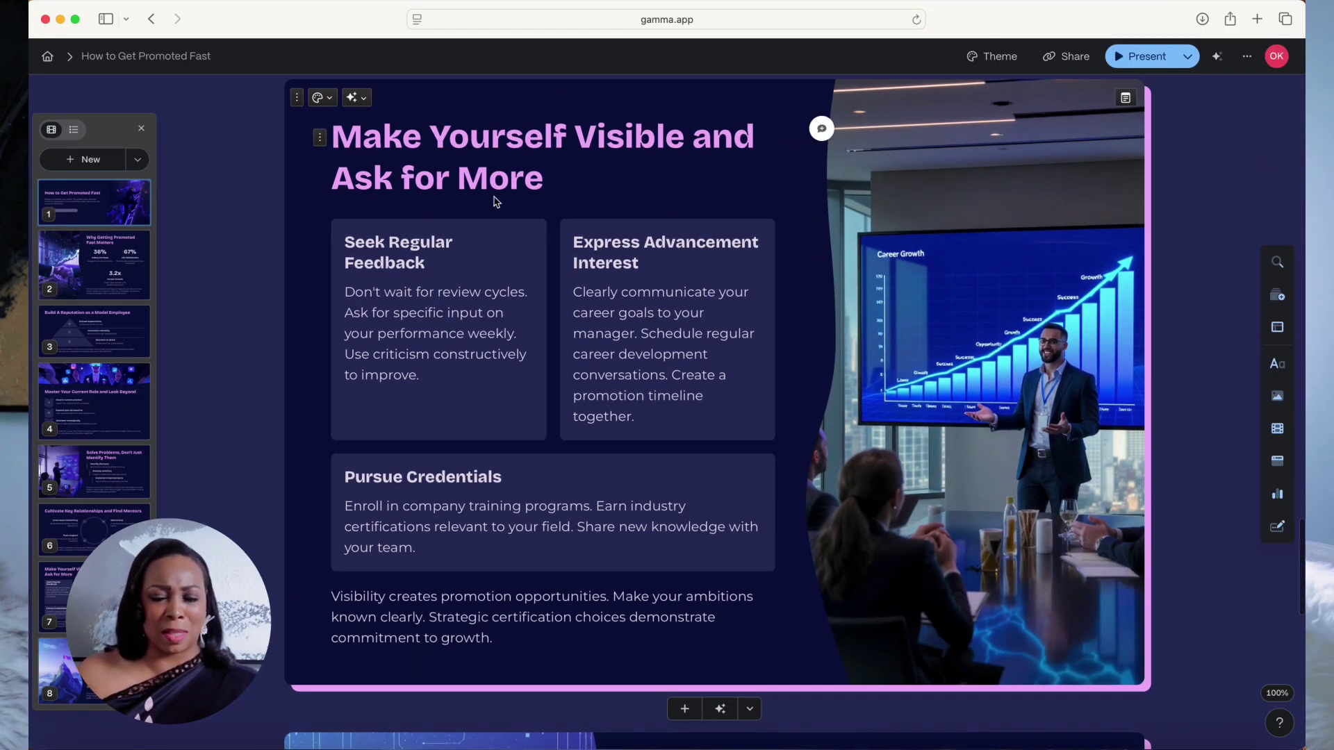
pyautogui.scroll(-2, 496, 194)
pyautogui.scroll(2, 907, 374)
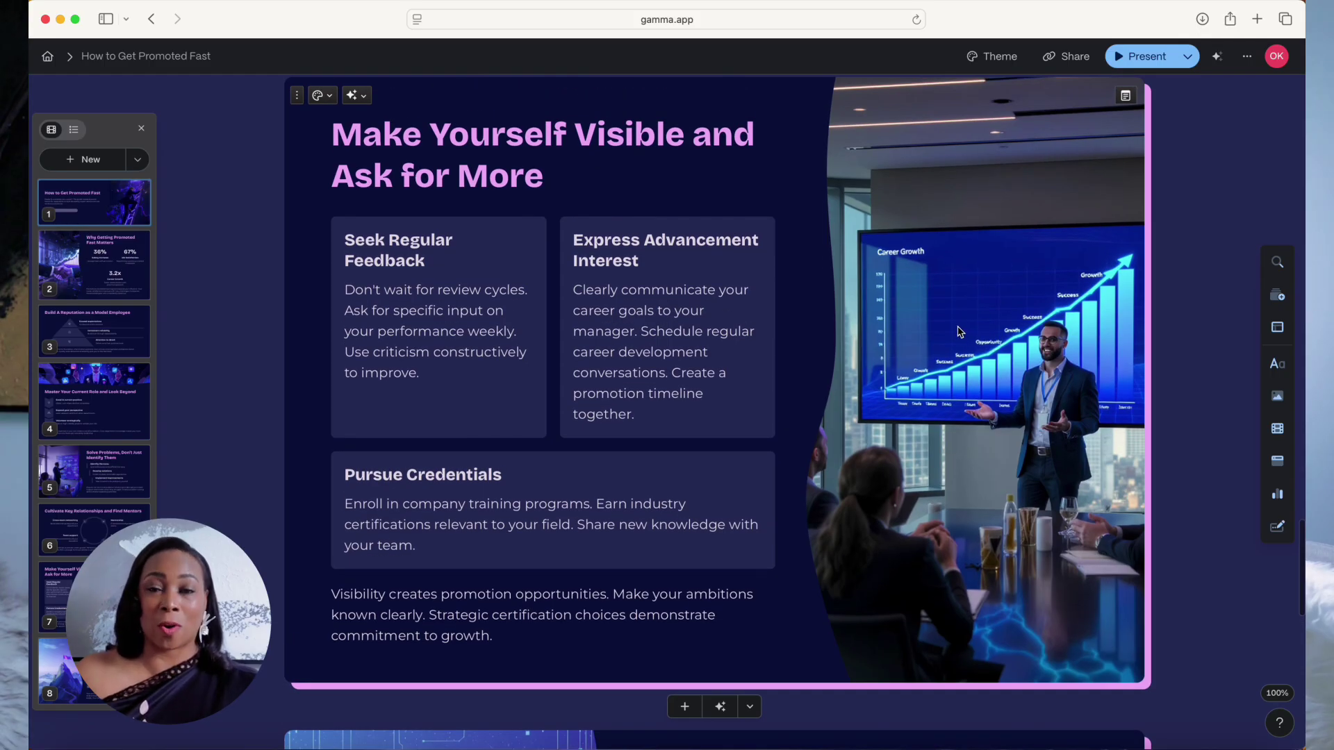
pyautogui.scroll(-10, 959, 331)
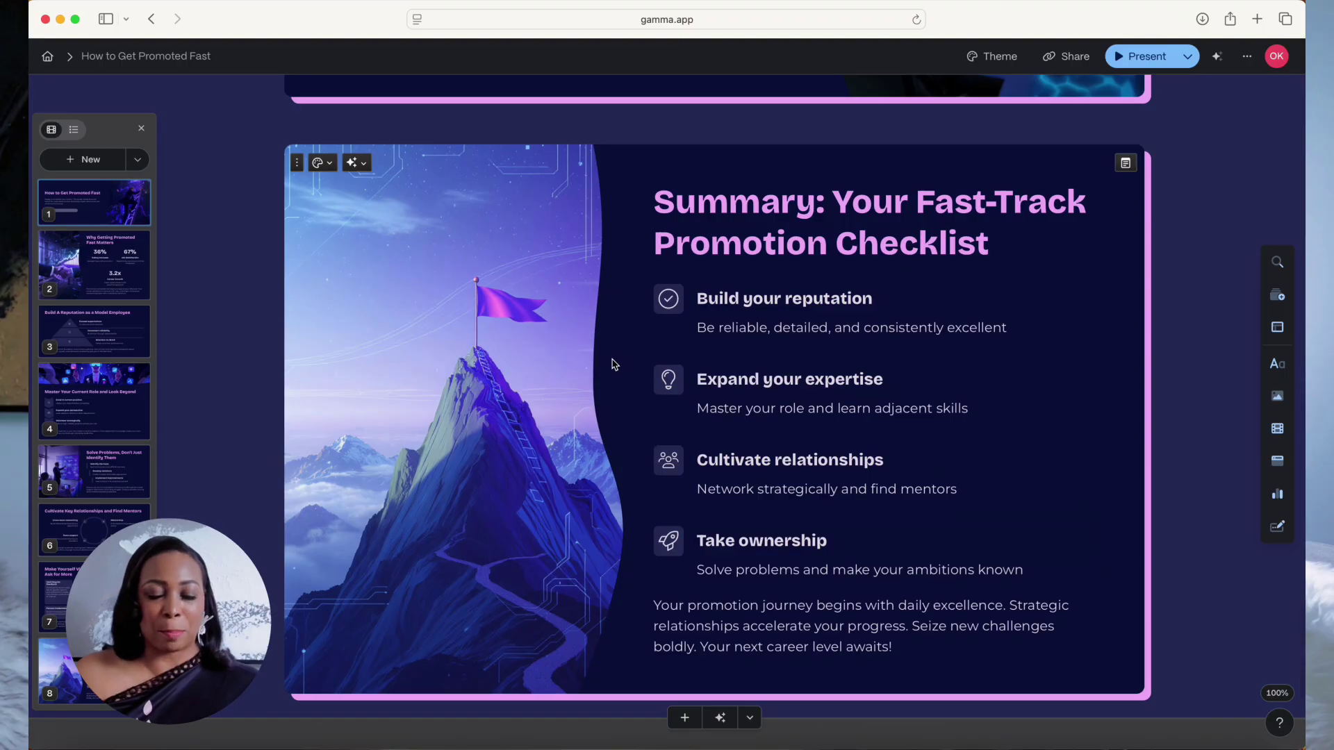
pyautogui.scroll(10, 536, 367)
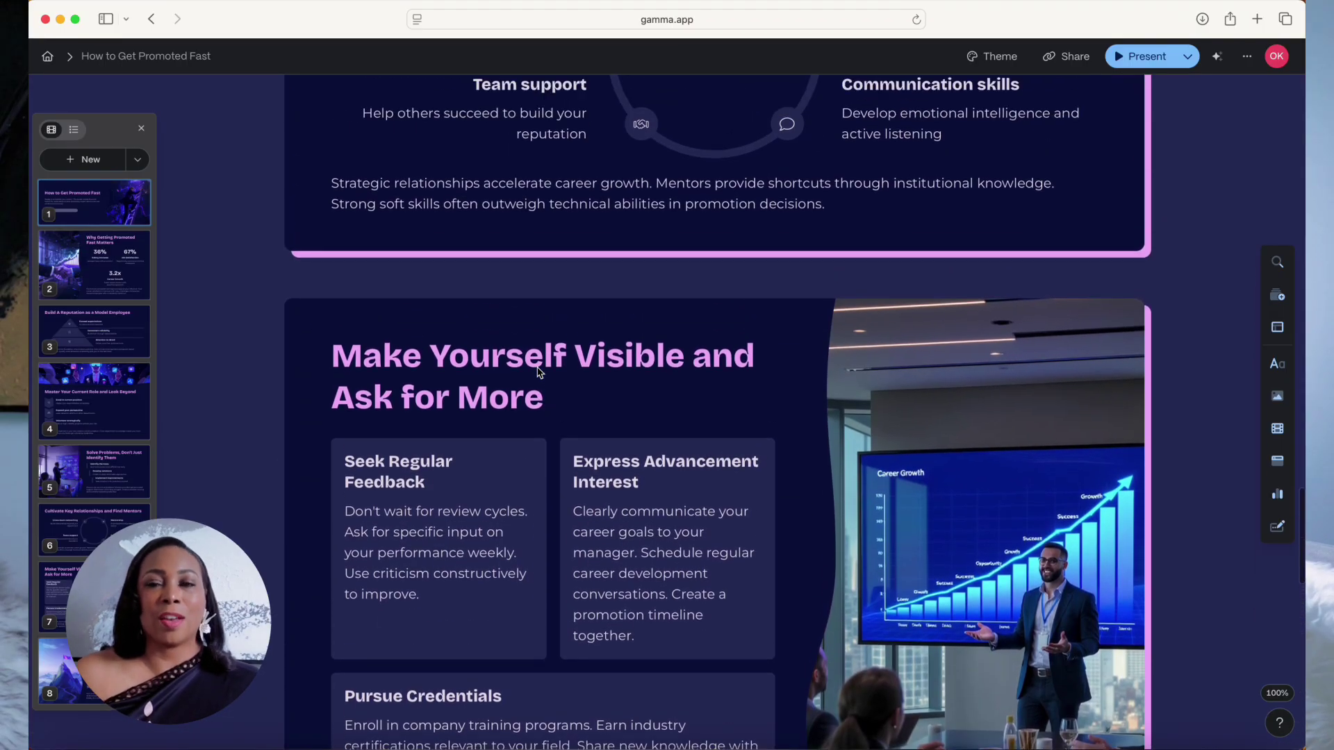
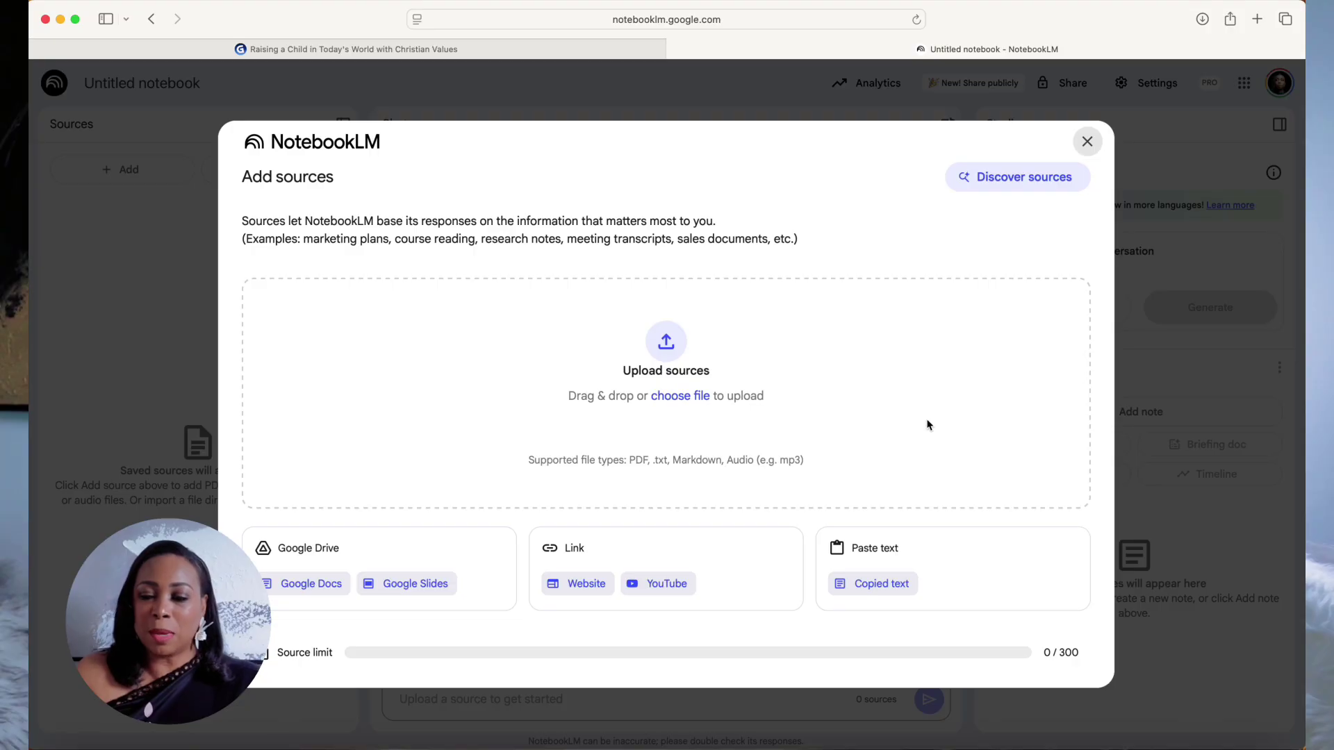
# - In a new browser tab, search Google for "google gemini ai" and switch to the Google Gemini web app
pyautogui.click(1258, 21)
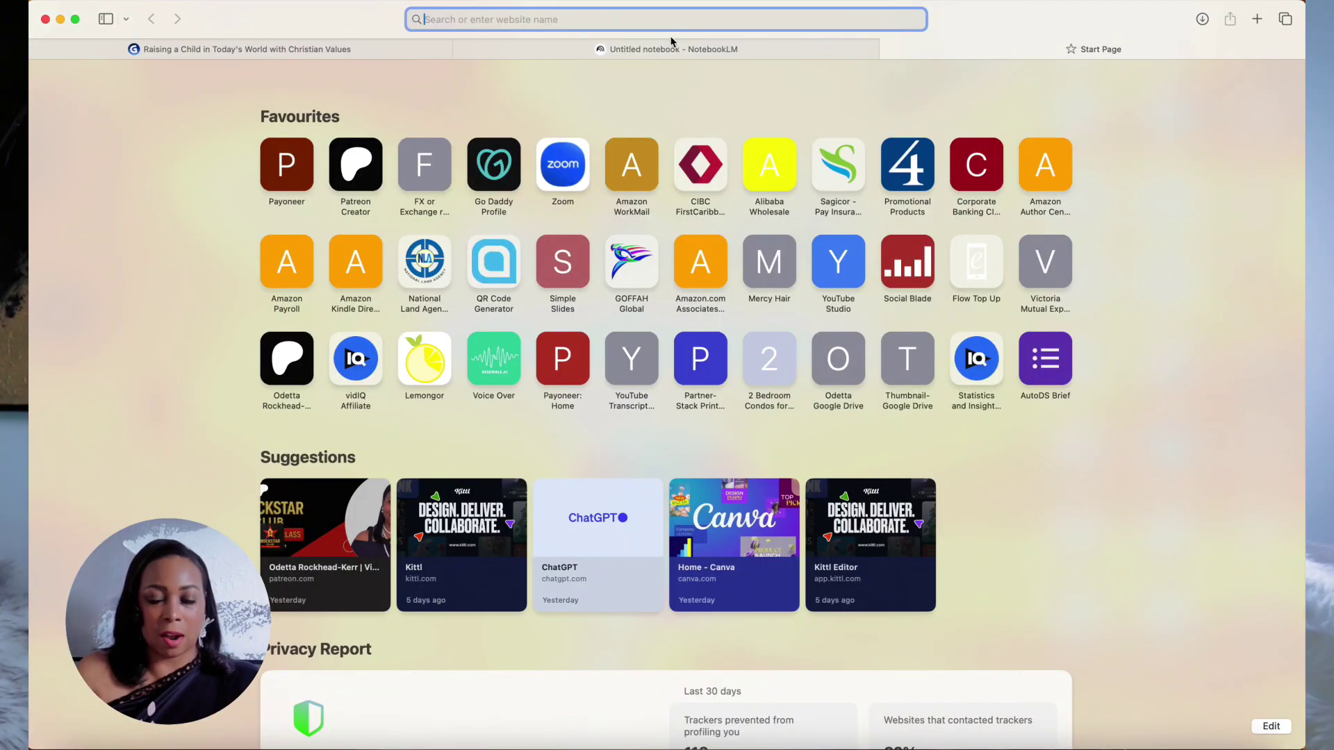
pyautogui.write('goo')
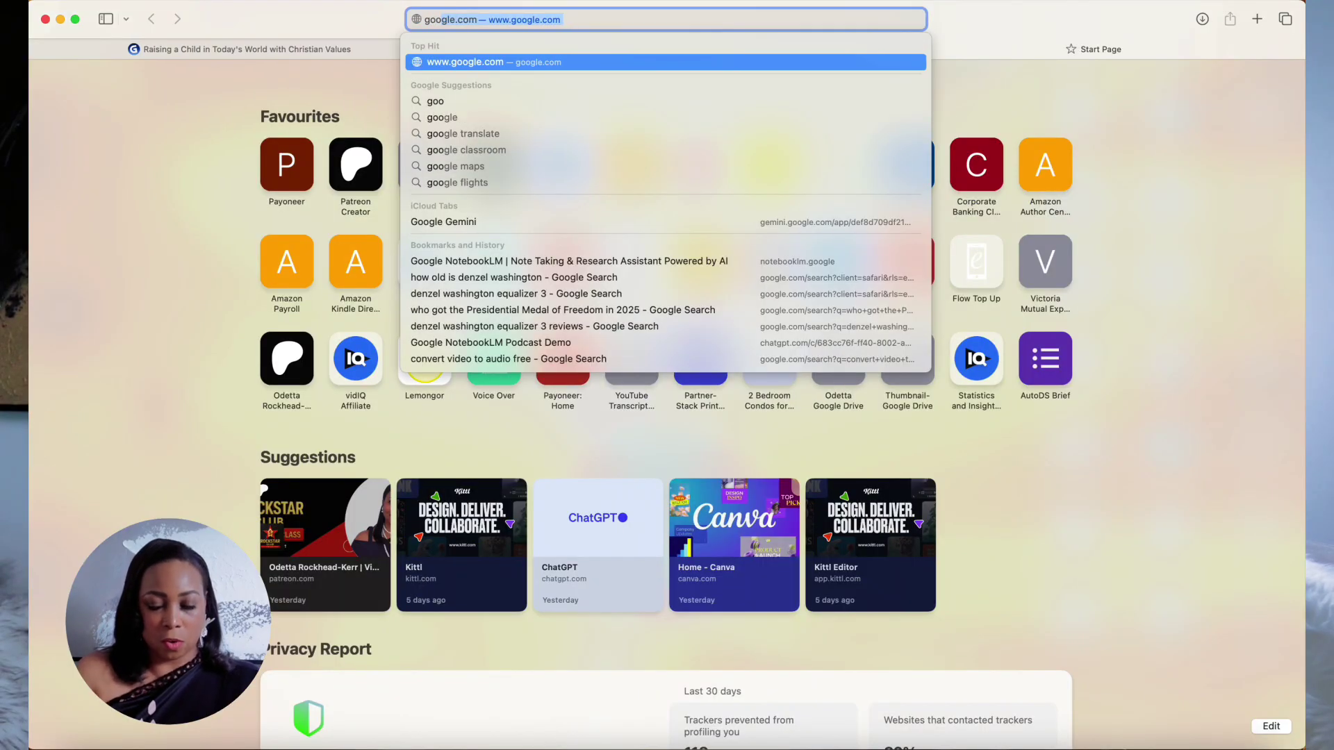
pyautogui.write('gle gen')
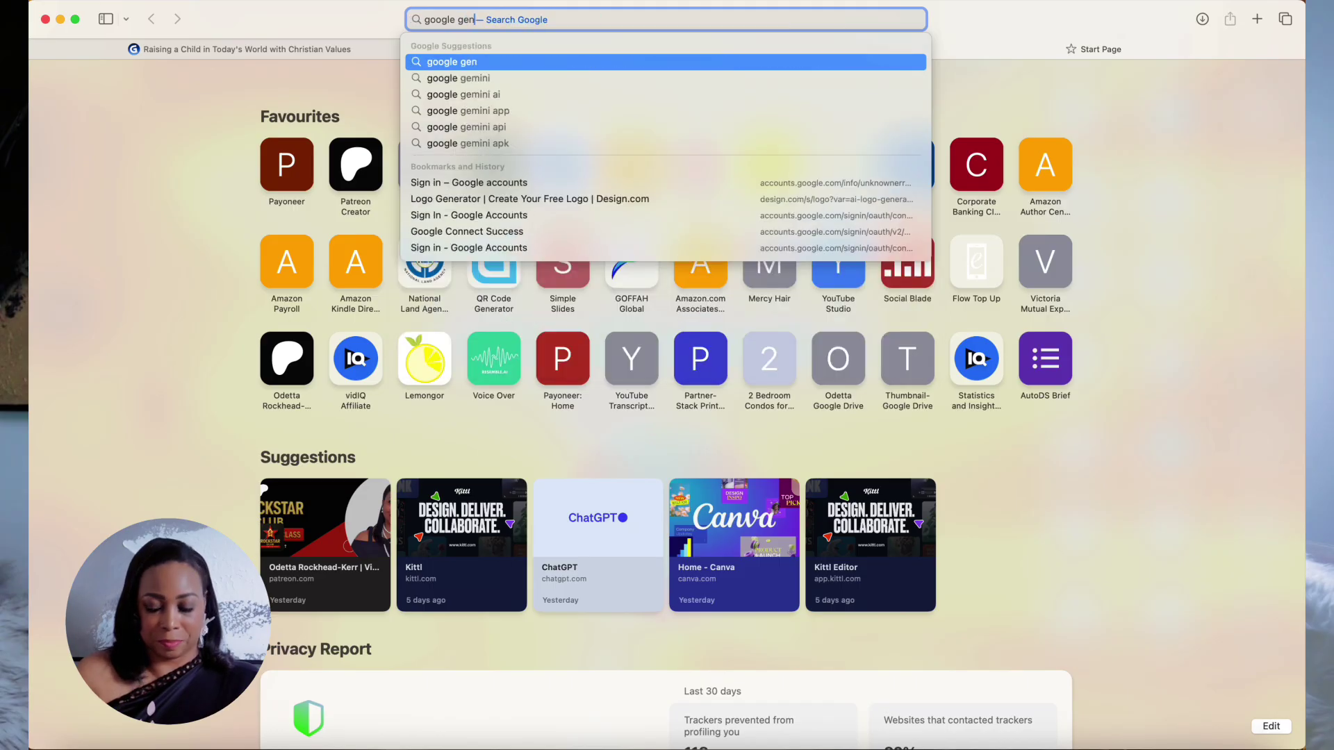
pyautogui.write('ini ai')
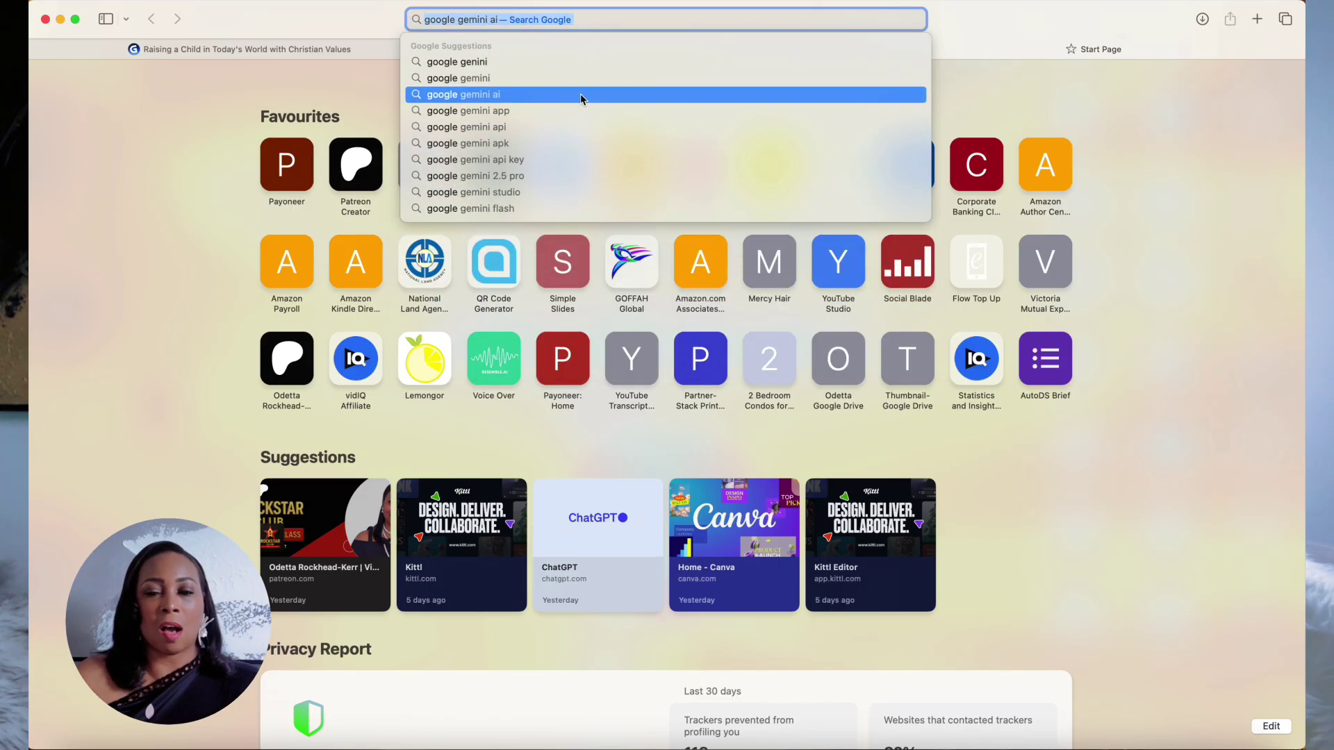
pyautogui.click(581, 94)
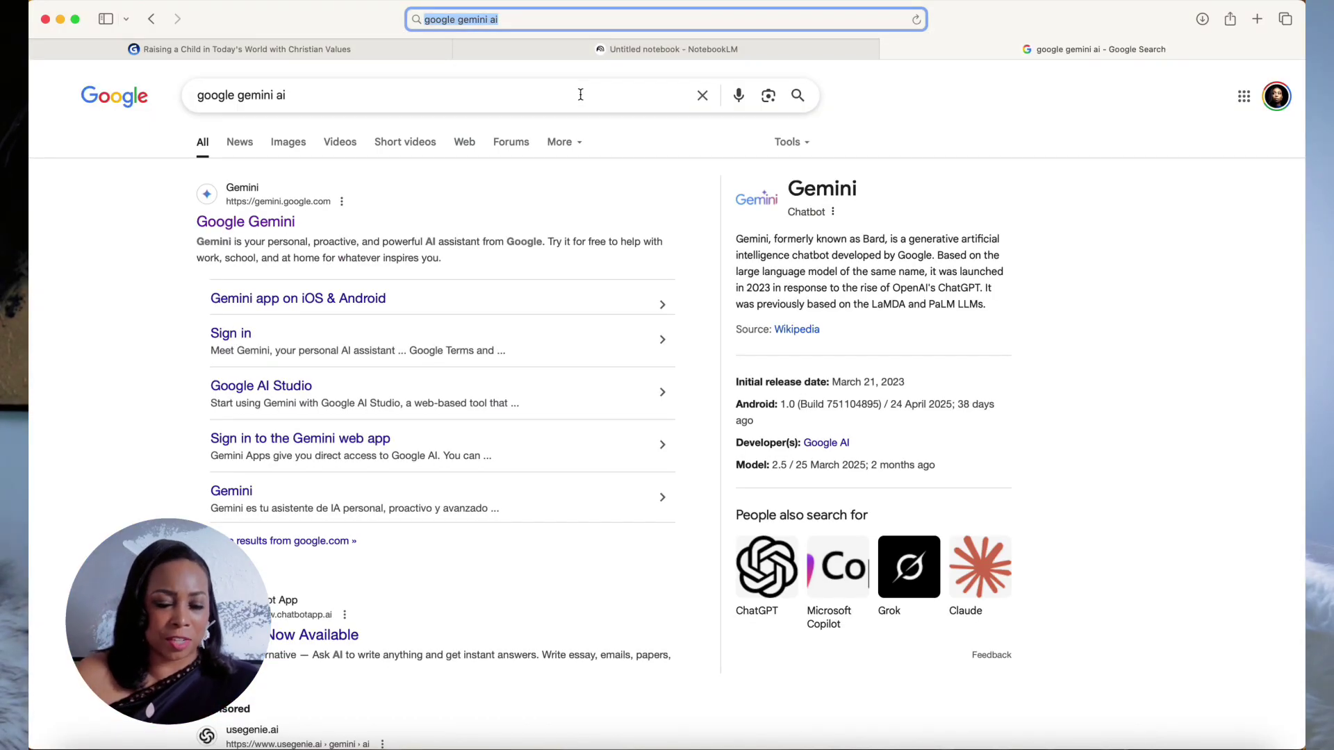
pyautogui.click(259, 222)
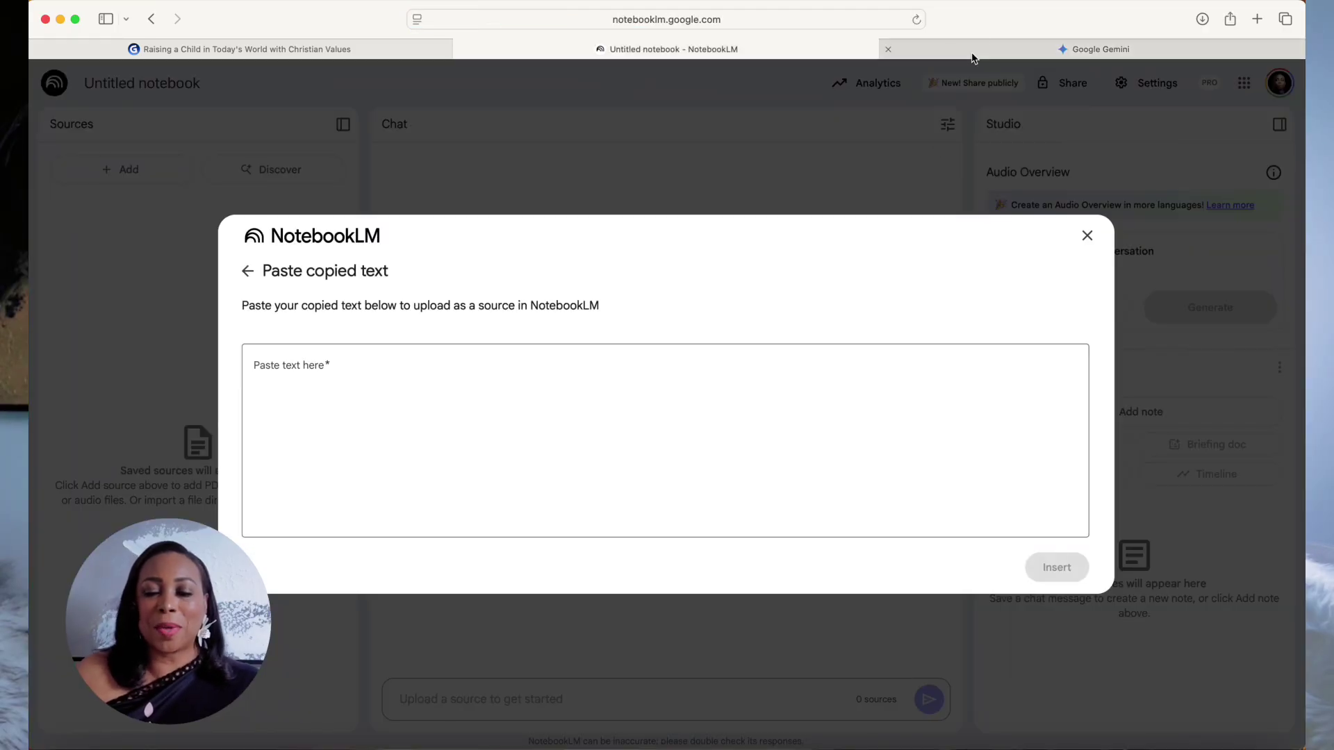
pyautogui.click(971, 54)
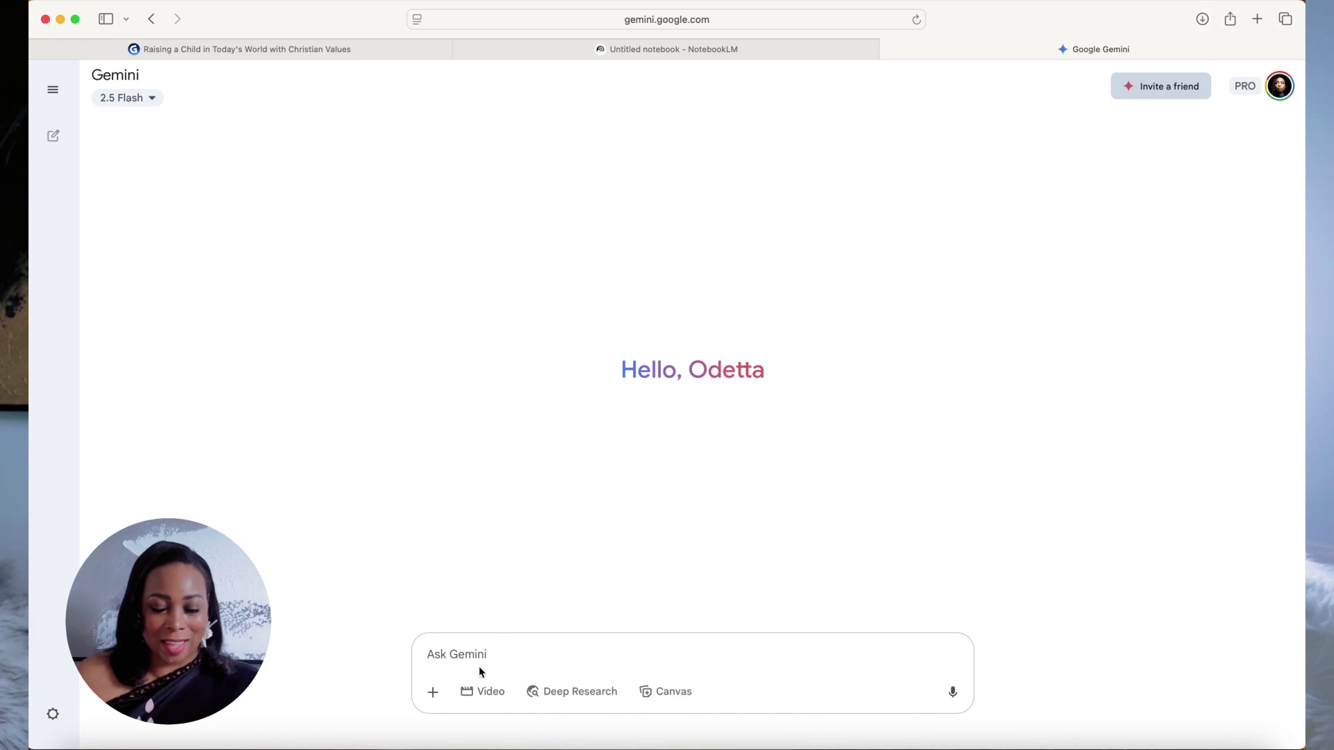
# - Enter the topic "How to marry for money or to marry rich in 2025" in the Gemini prompt
pyautogui.write('How to ')
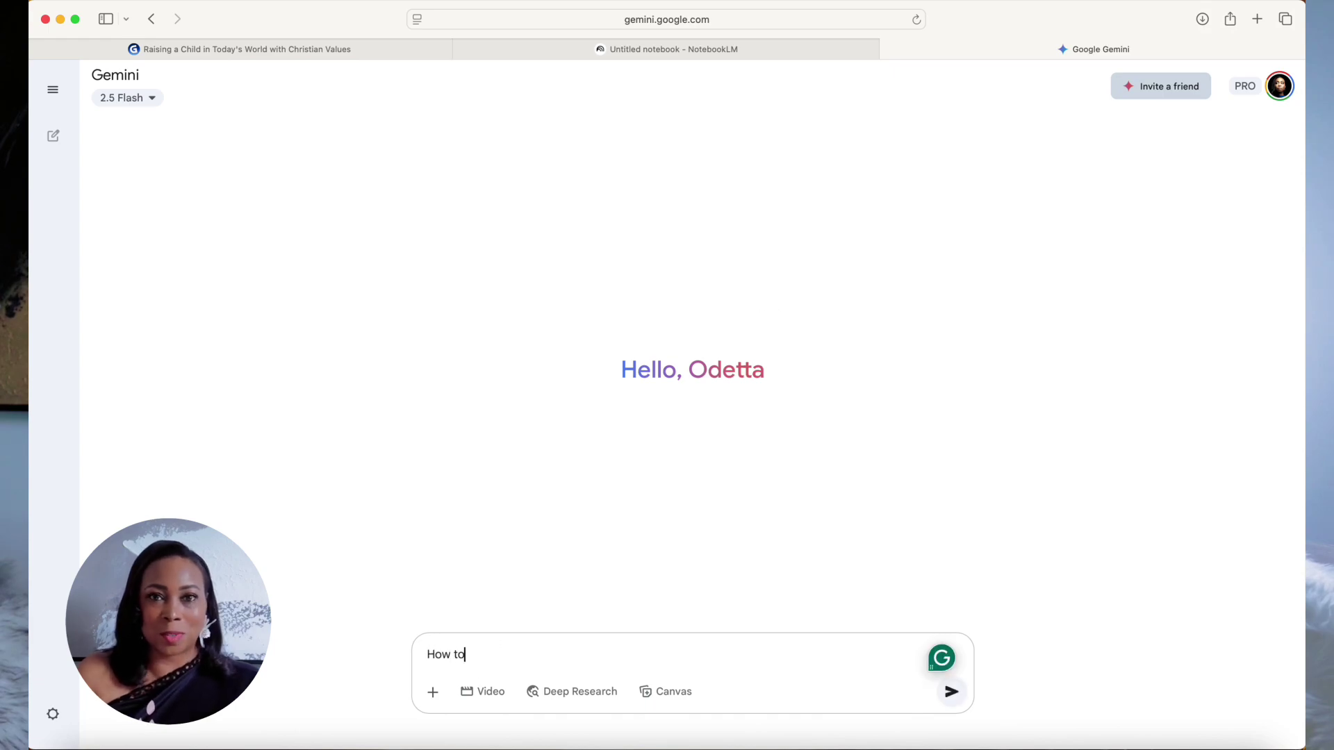
pyautogui.write('marry')
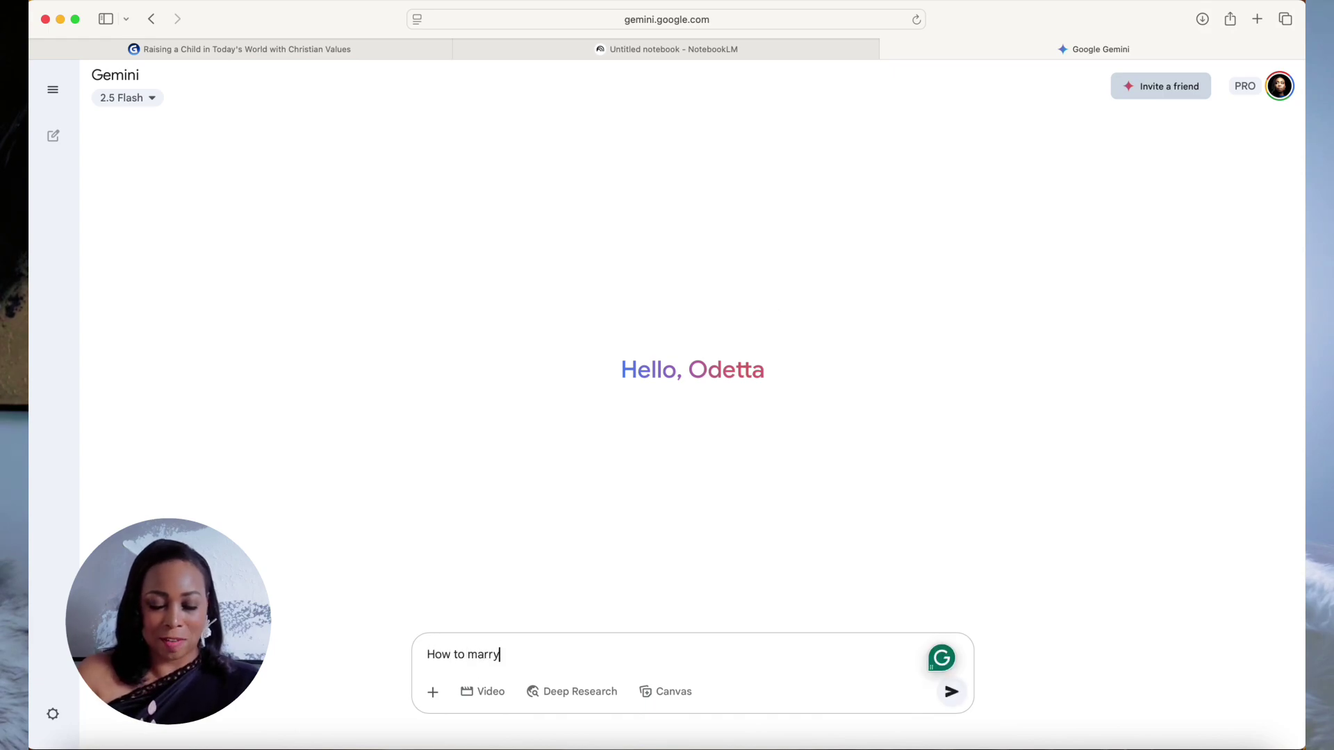
pyautogui.write(' for money')
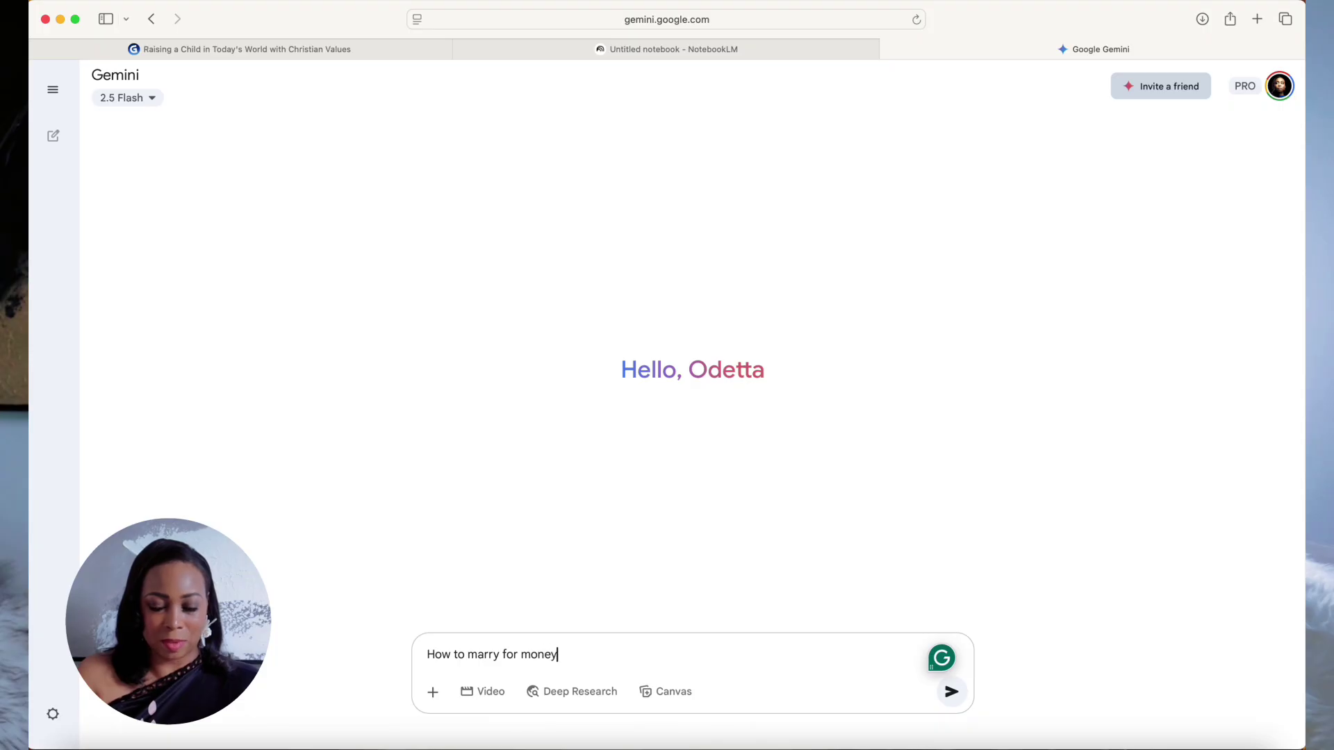
pyautogui.write(' or to ')
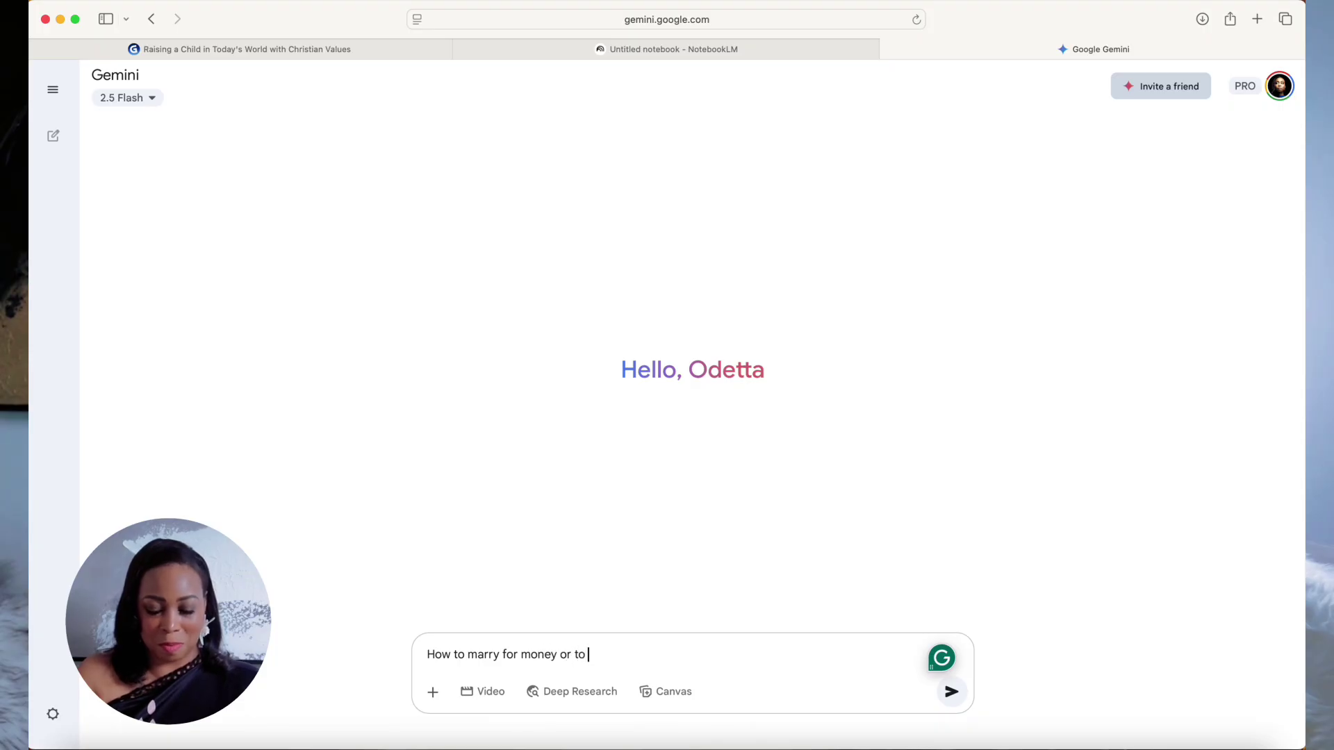
pyautogui.write('marry ric')
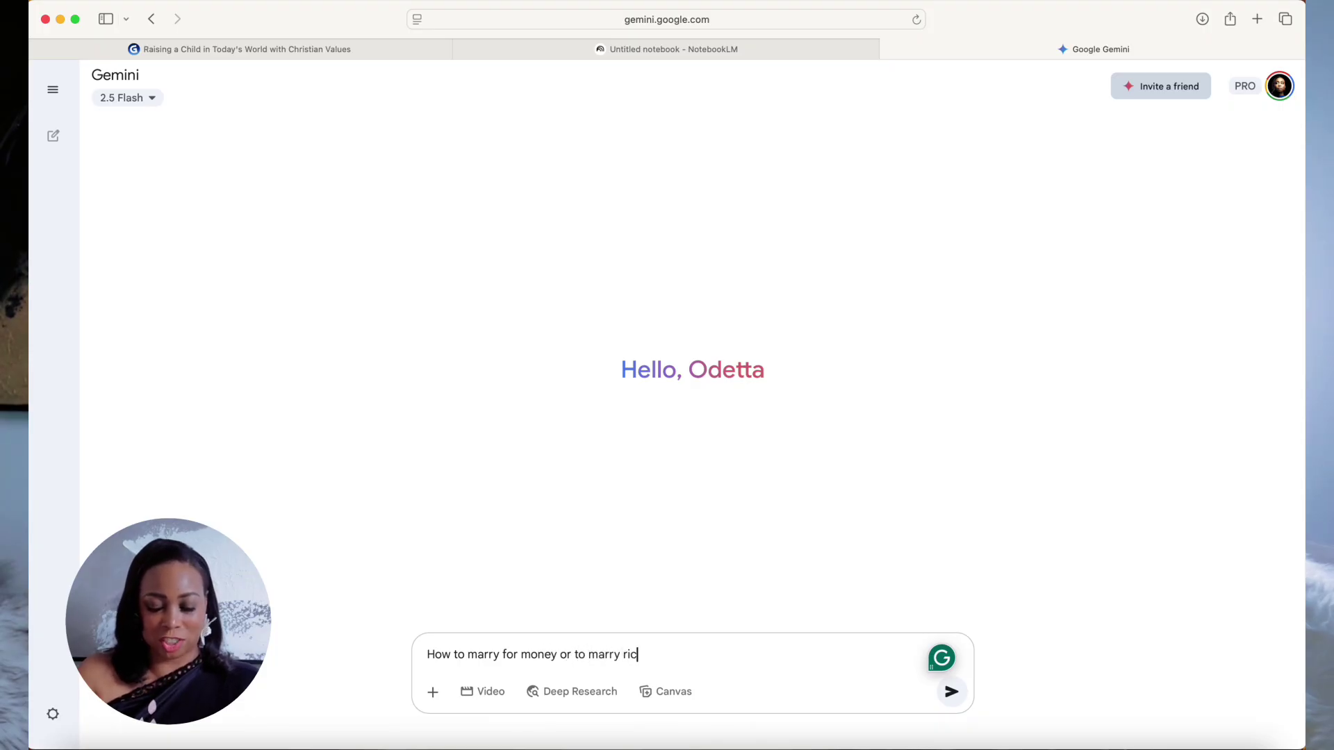
pyautogui.write('h in 2025')
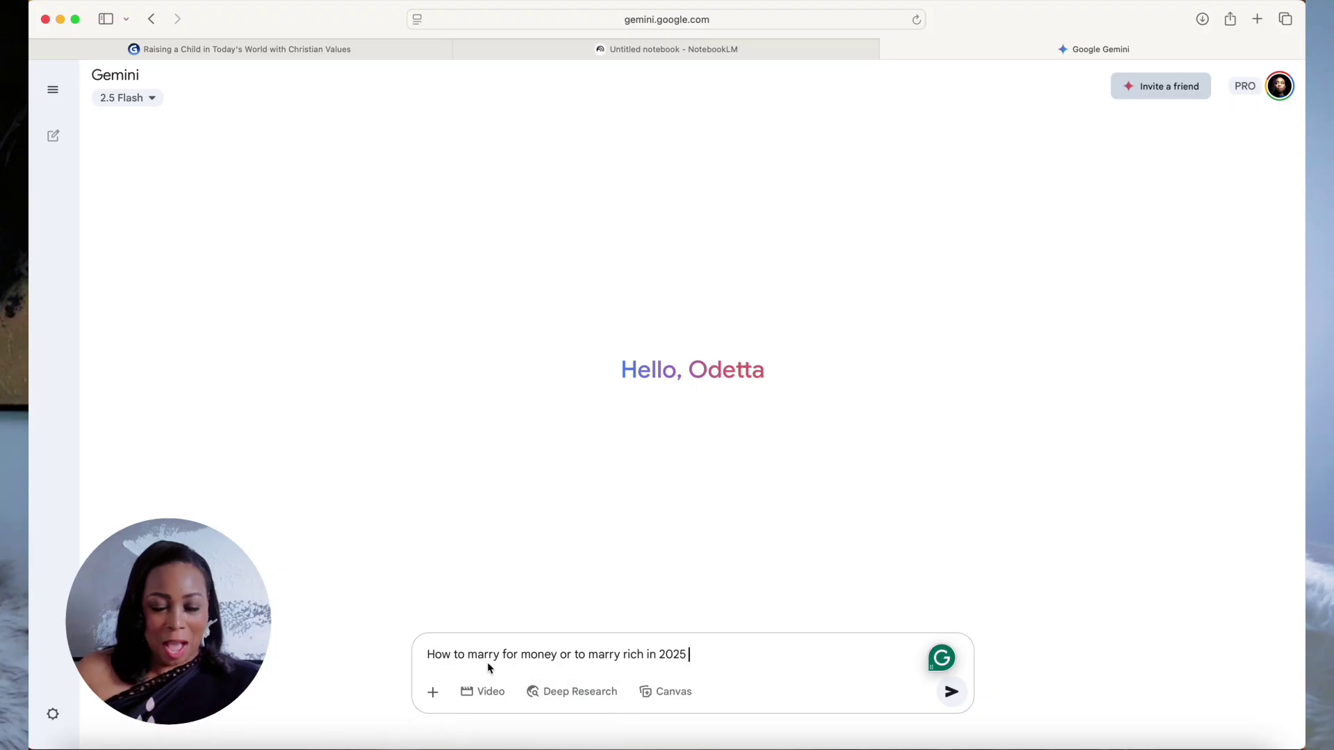
# - Insert "Create a blog on this topic and include pros and cons and steps to" before the topic in the prompt
pyautogui.click(430, 657)
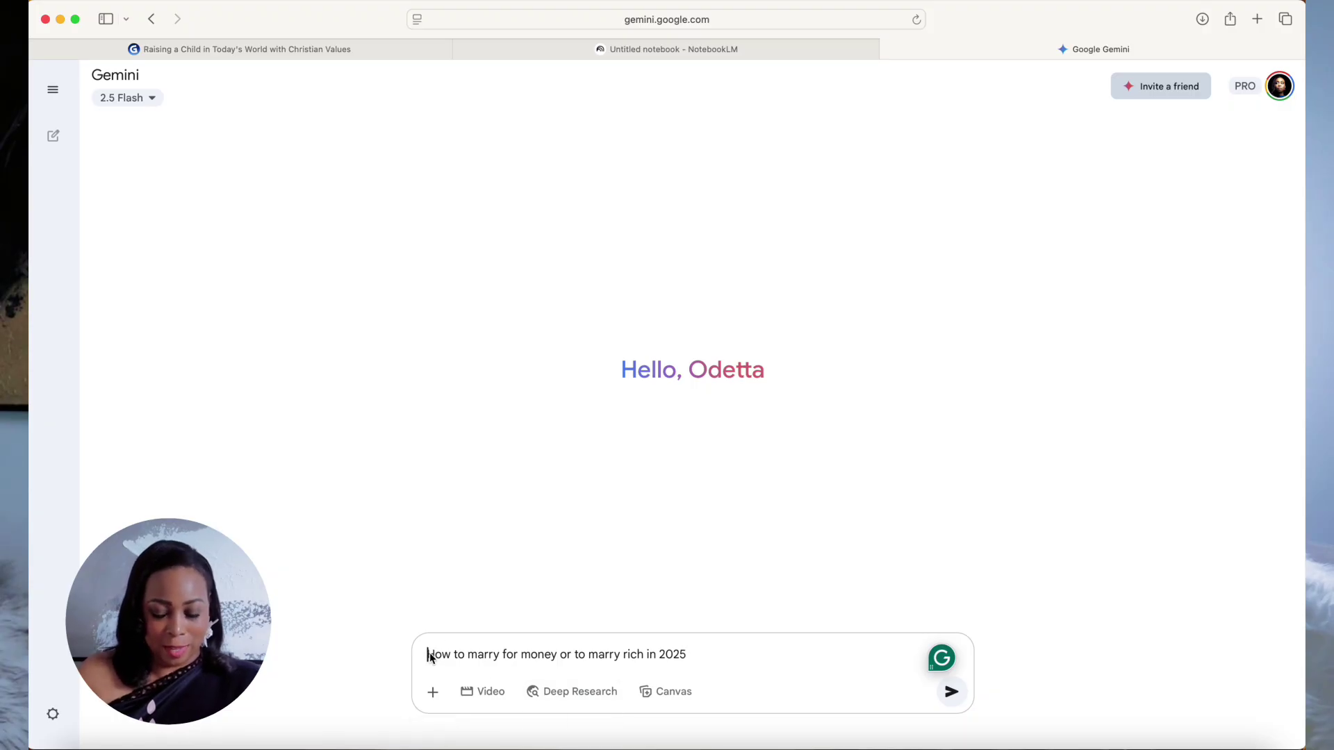
pyautogui.write('Create a blog on this topic and include pros and ')
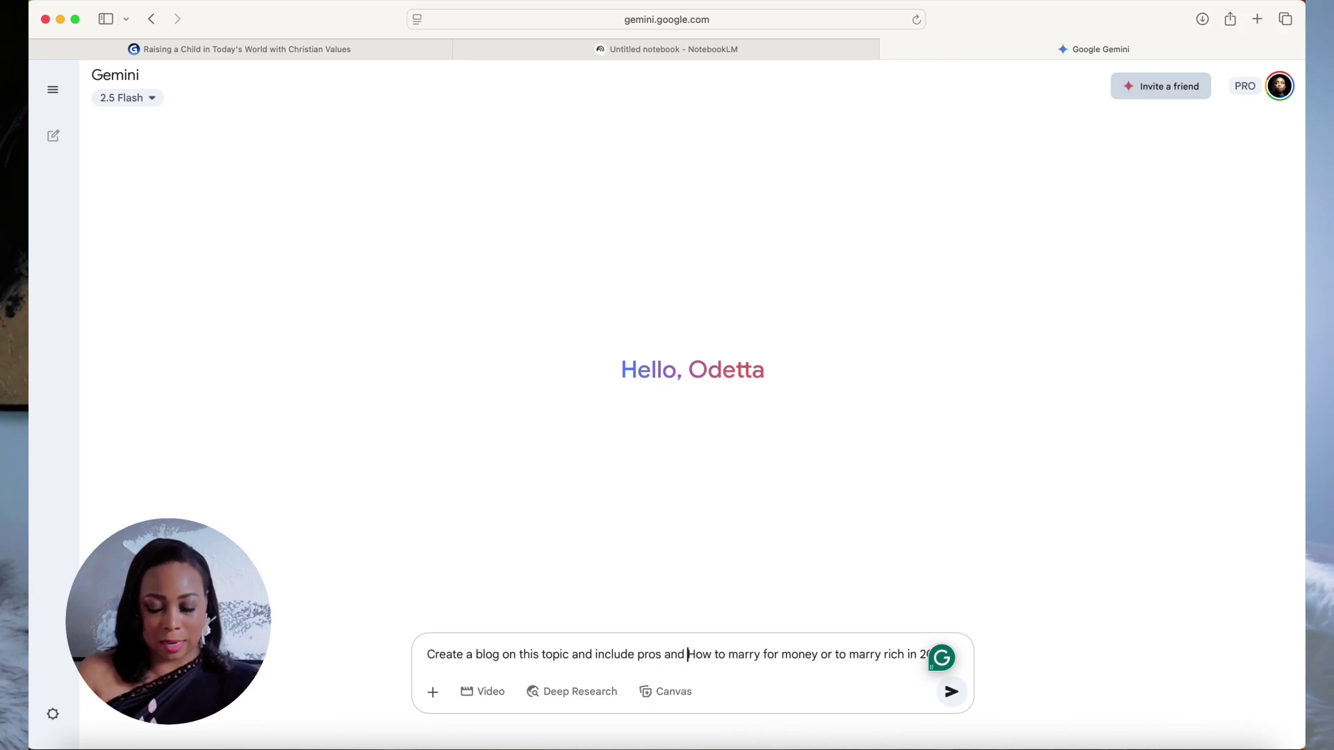
pyautogui.write('cons')
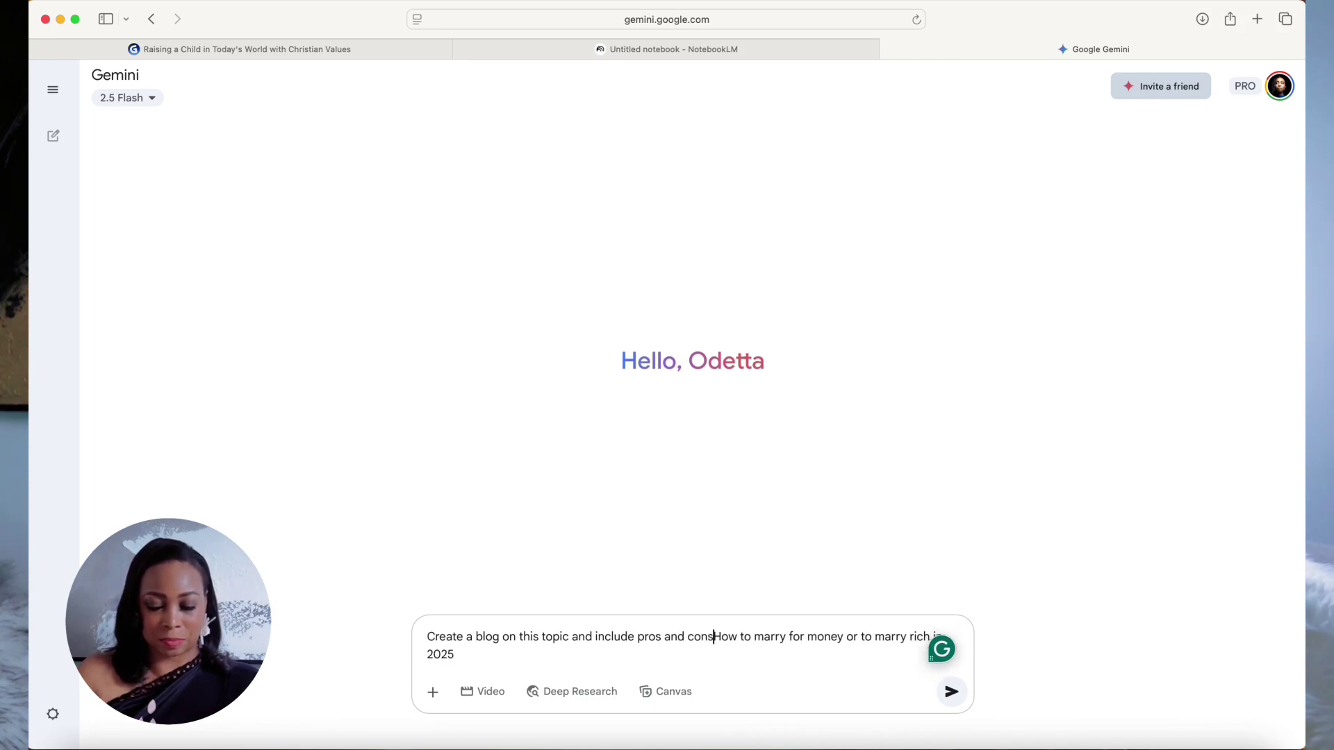
pyautogui.write(' and step')
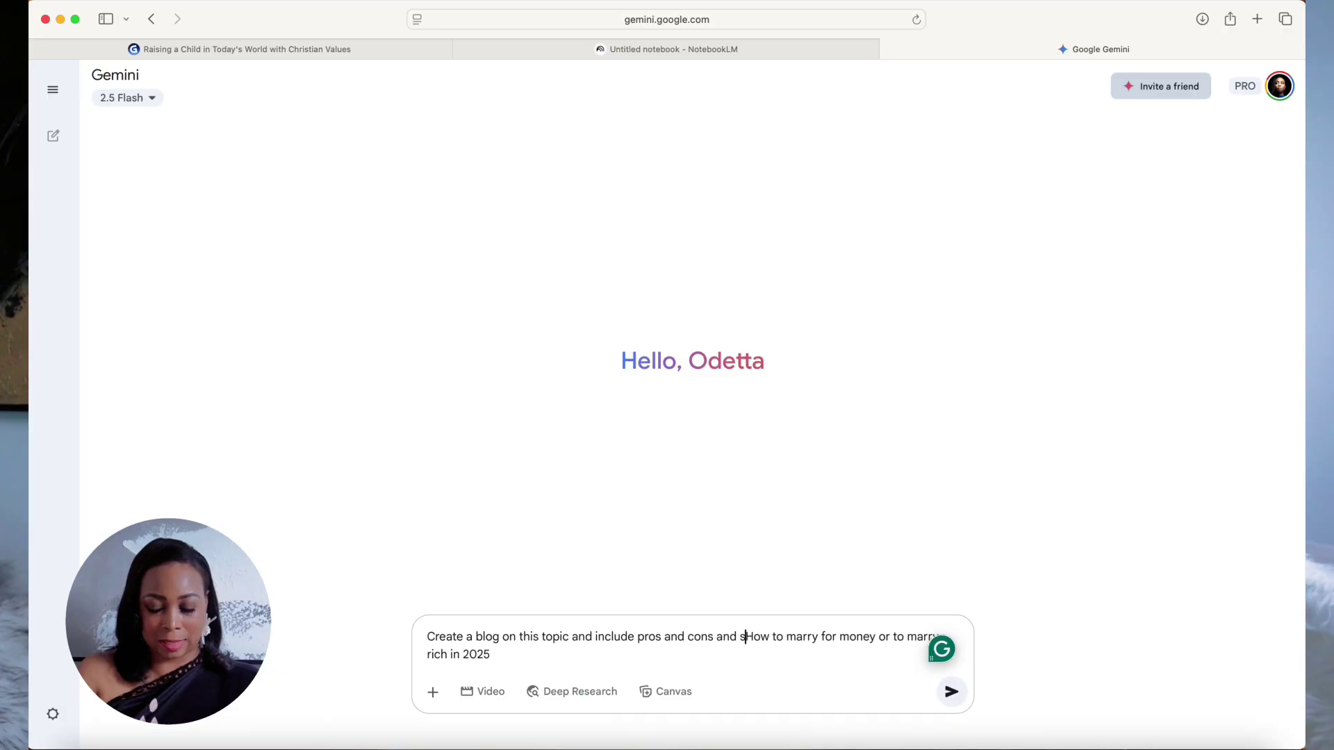
pyautogui.write('s to')
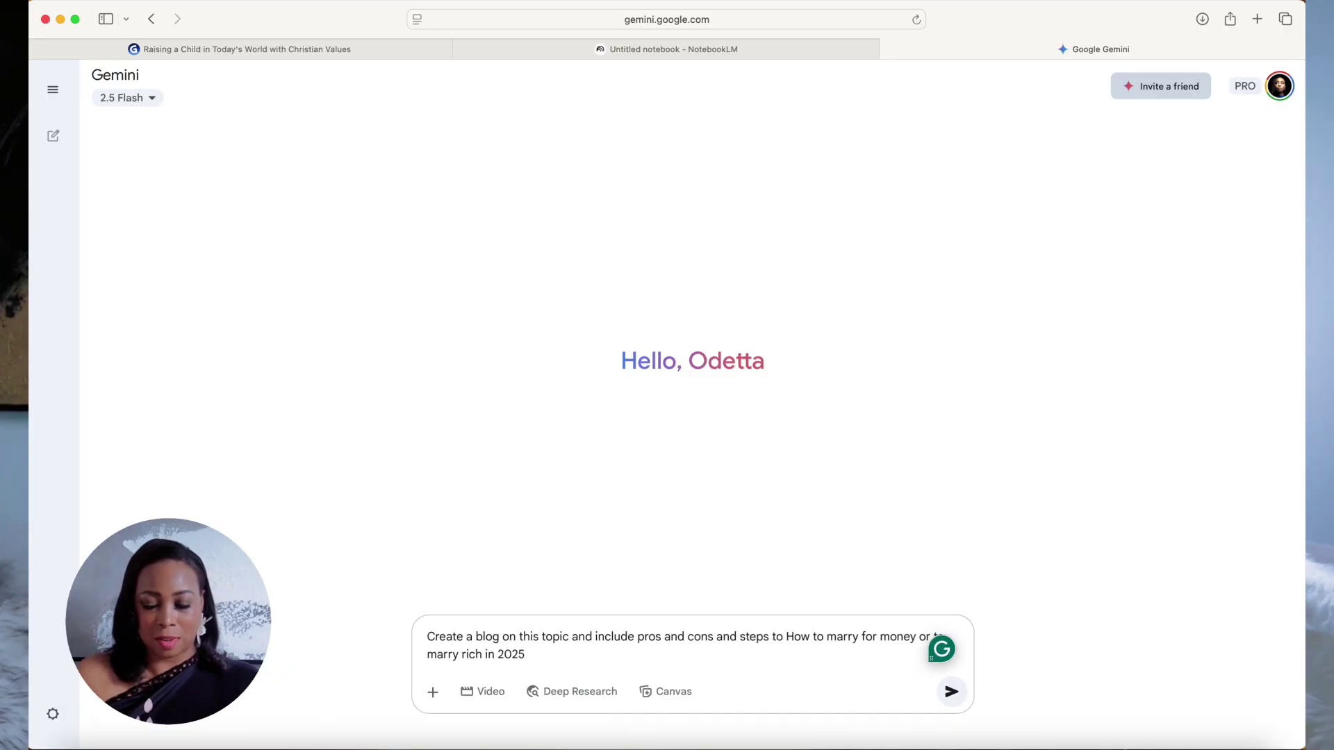
# - Remove the redundant "How to" before "marry" and submit the prompt to generate the blog post
pyautogui.press('Right')
pyautogui.press('Right')
pyautogui.press('Right')
pyautogui.press('Right')
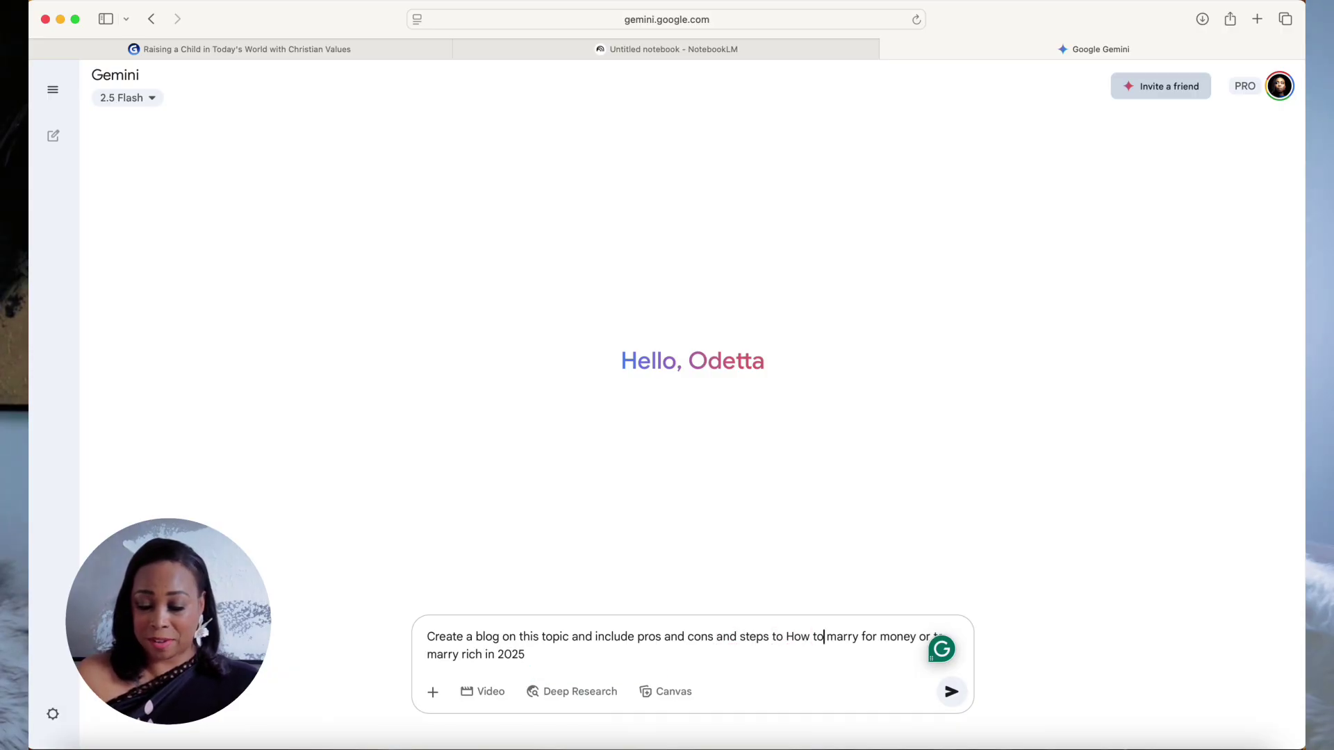
pyautogui.press('BackSpace')
pyautogui.press('BackSpace')
pyautogui.press('BackSpace')
pyautogui.press('BackSpace')
pyautogui.press('BackSpace')
pyautogui.press('BackSpace')
pyautogui.press('BackSpace')
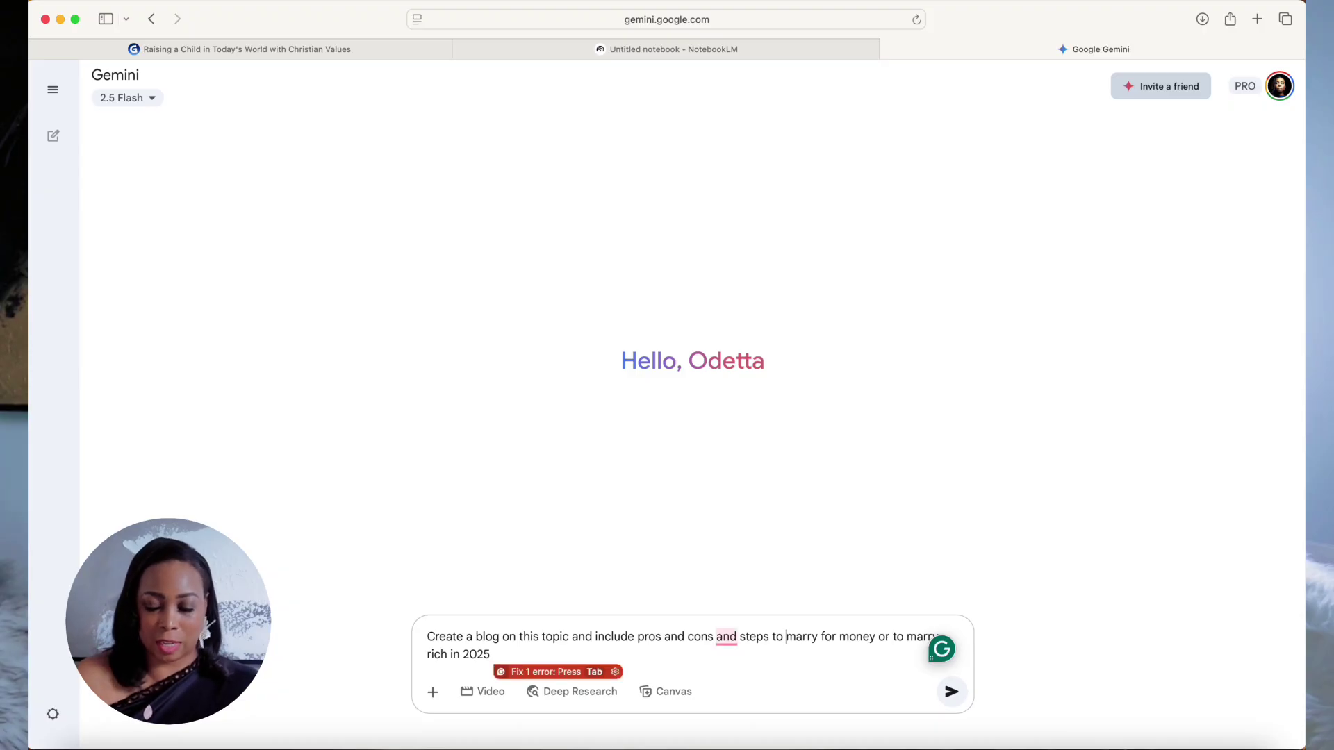
pyautogui.click(952, 692)
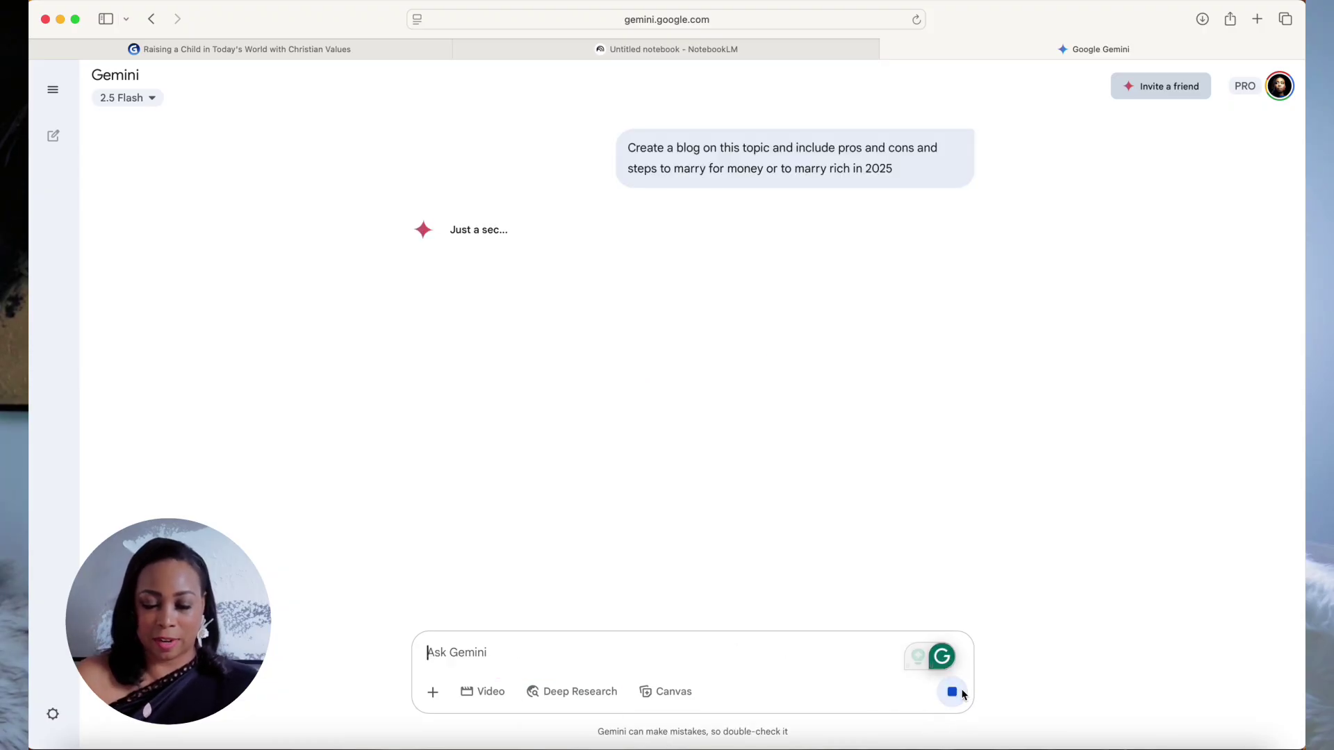
pyautogui.scroll(-3, 617, 395)
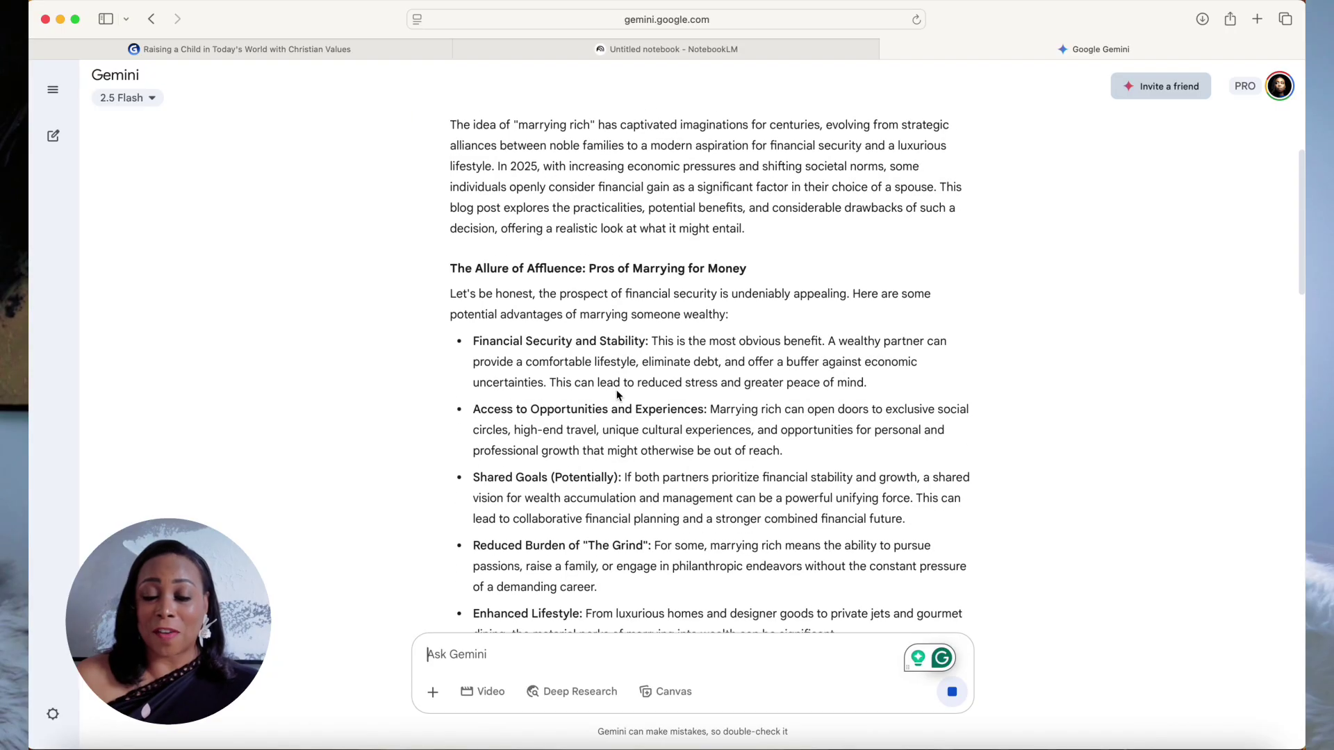
# - Read through the generated blog post on marrying for money and copy the full response
pyautogui.scroll(-10, 618, 395)
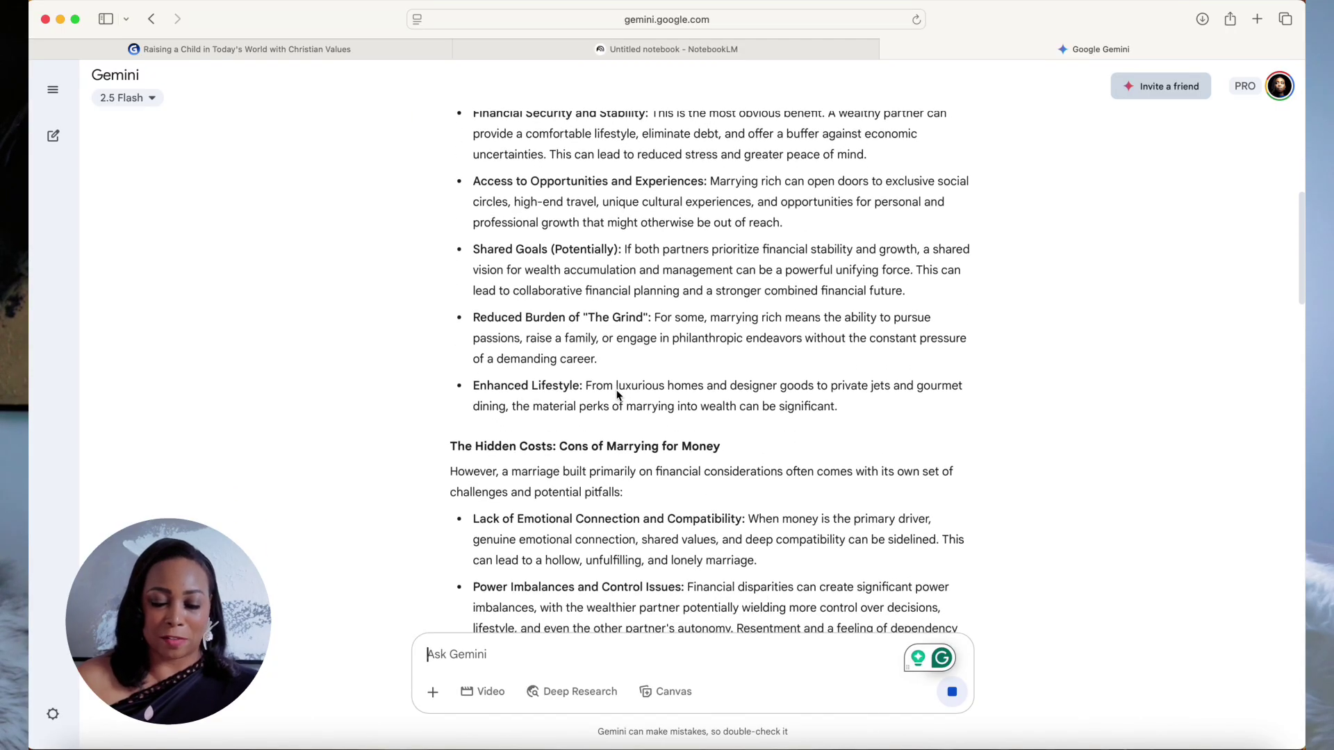
pyautogui.scroll(-11, 618, 395)
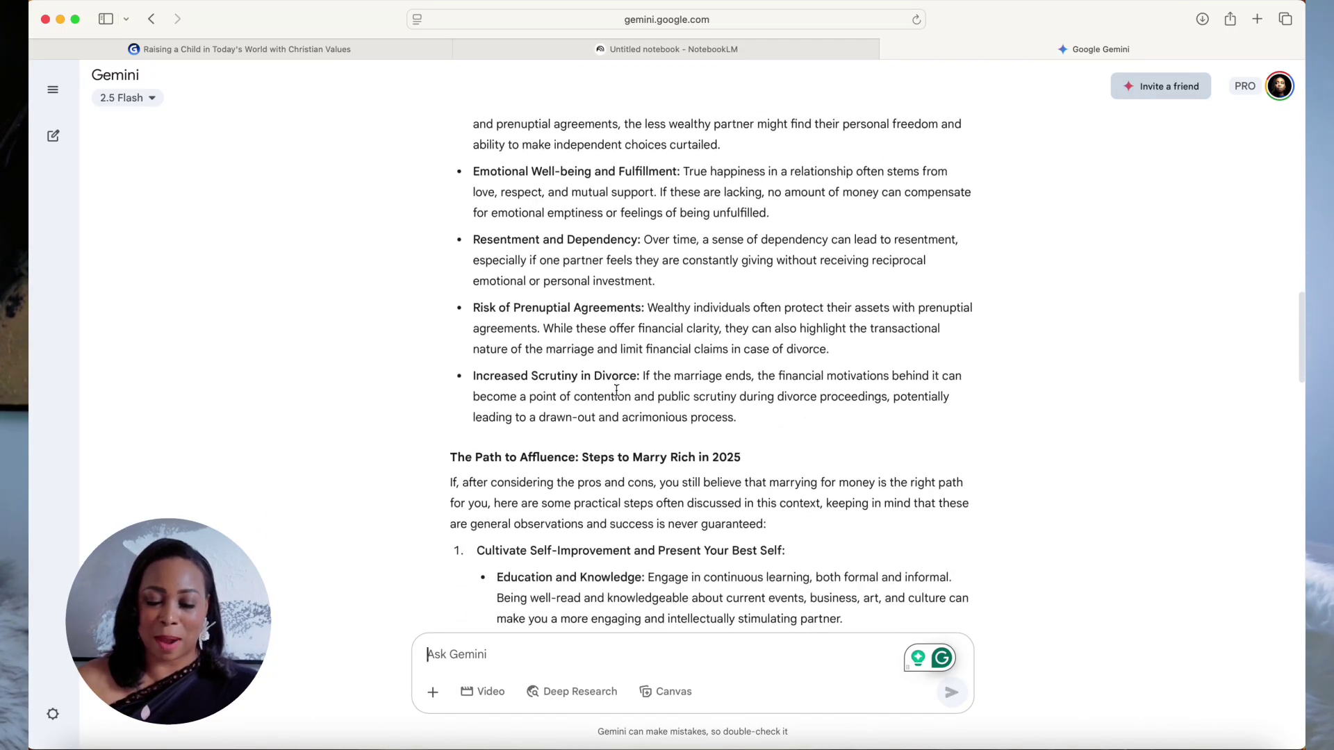
pyautogui.scroll(-2, 616, 391)
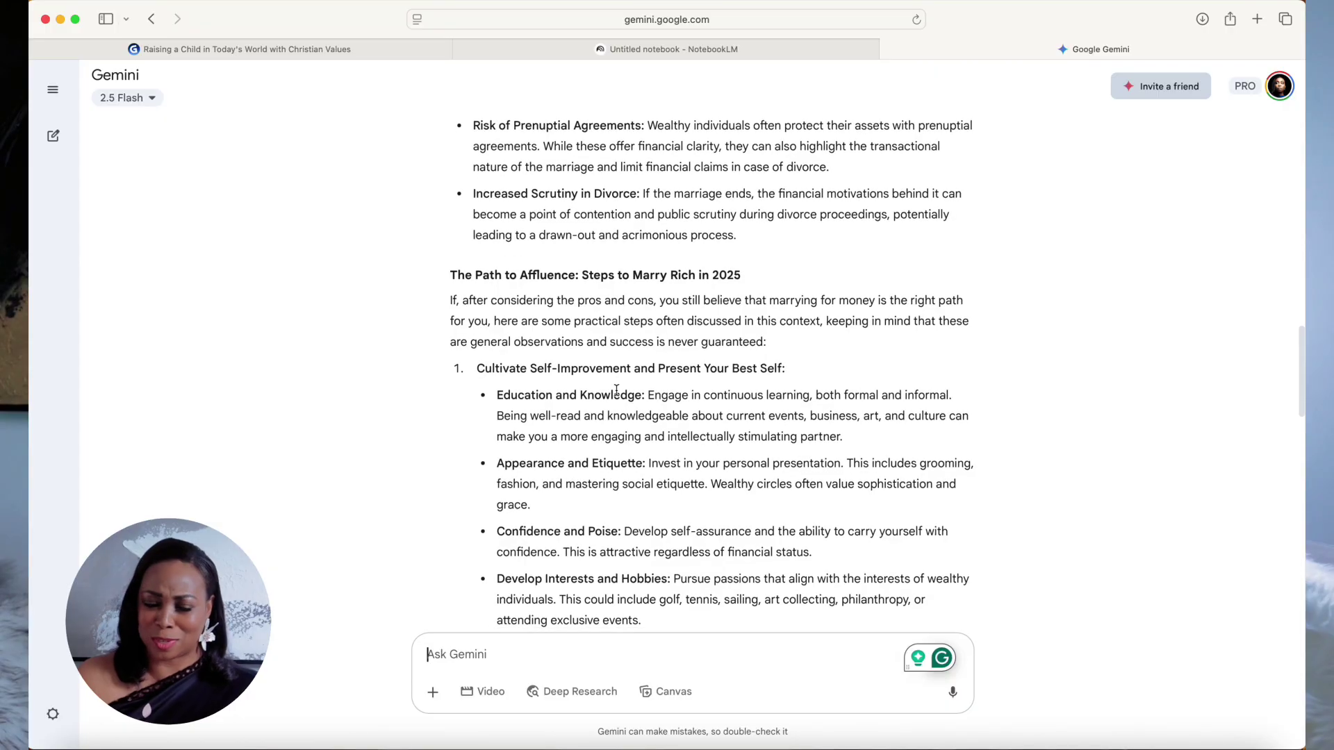
pyautogui.scroll(-1, 616, 391)
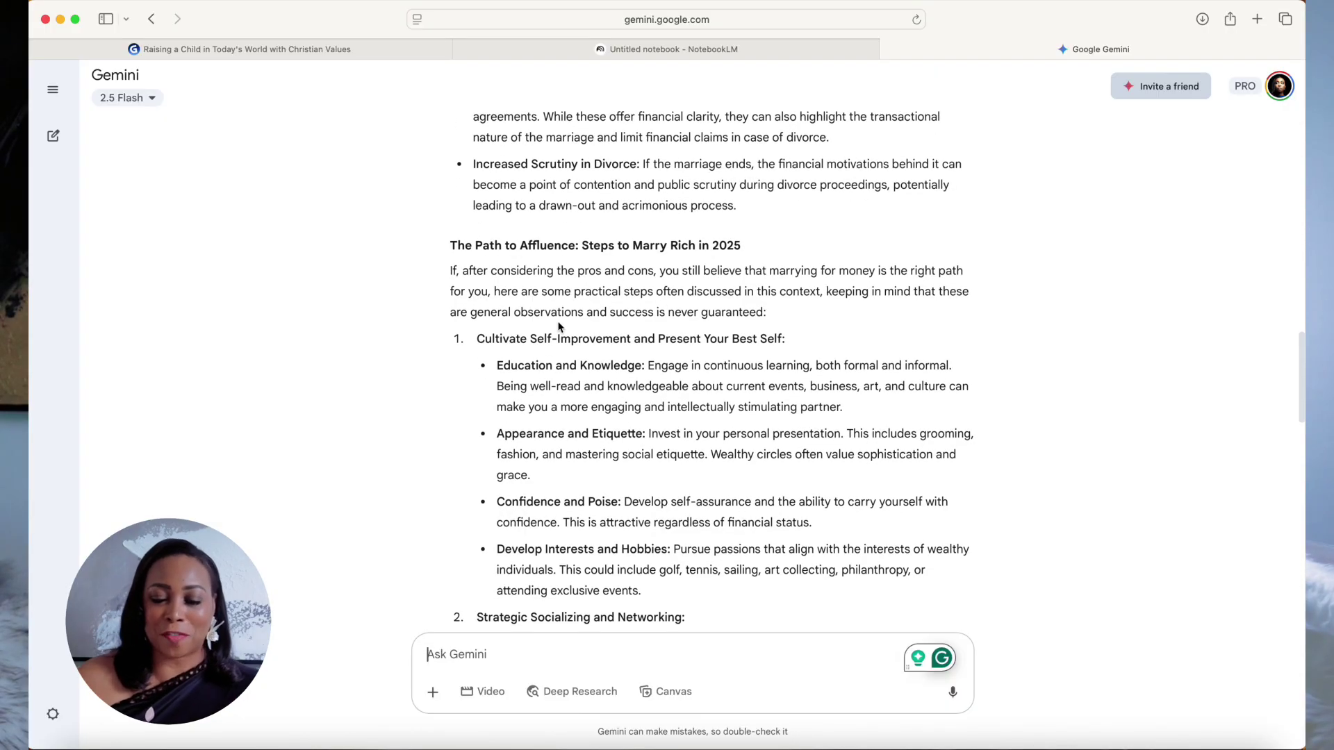
pyautogui.scroll(-8, 715, 286)
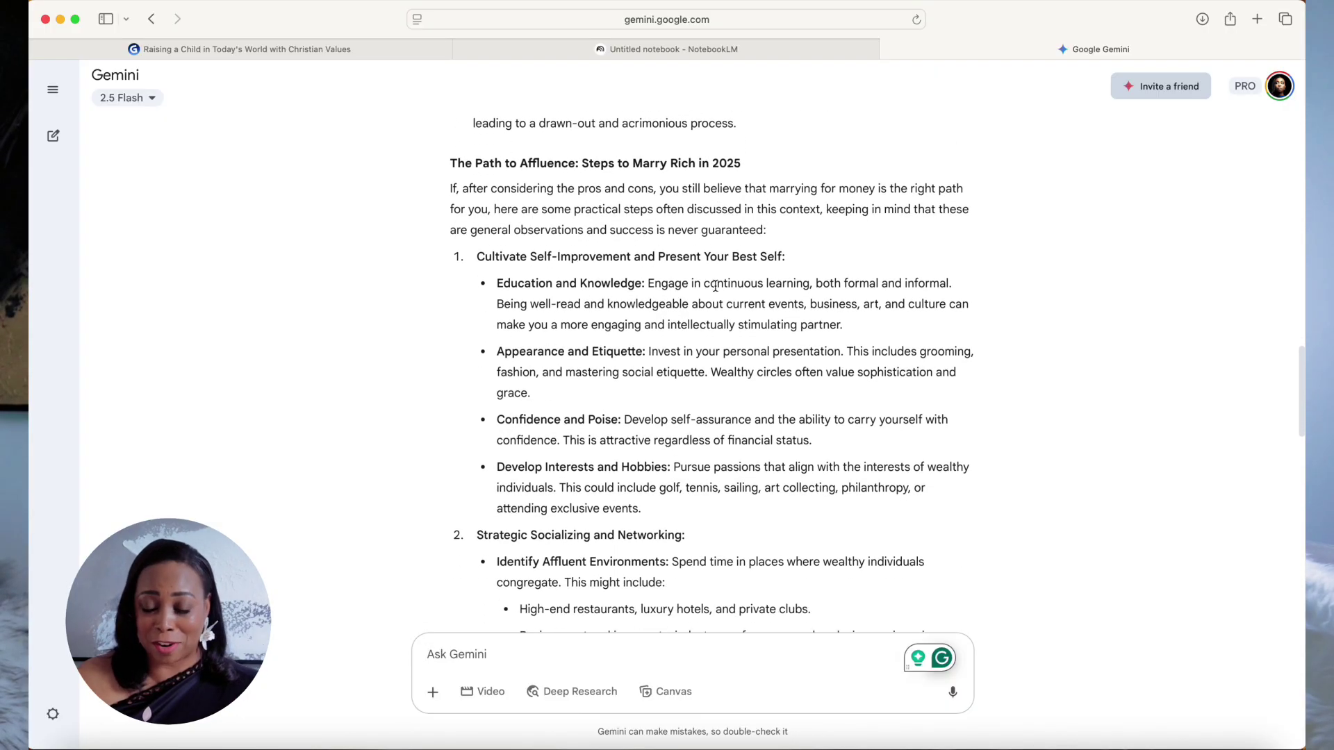
pyautogui.scroll(-20, 715, 287)
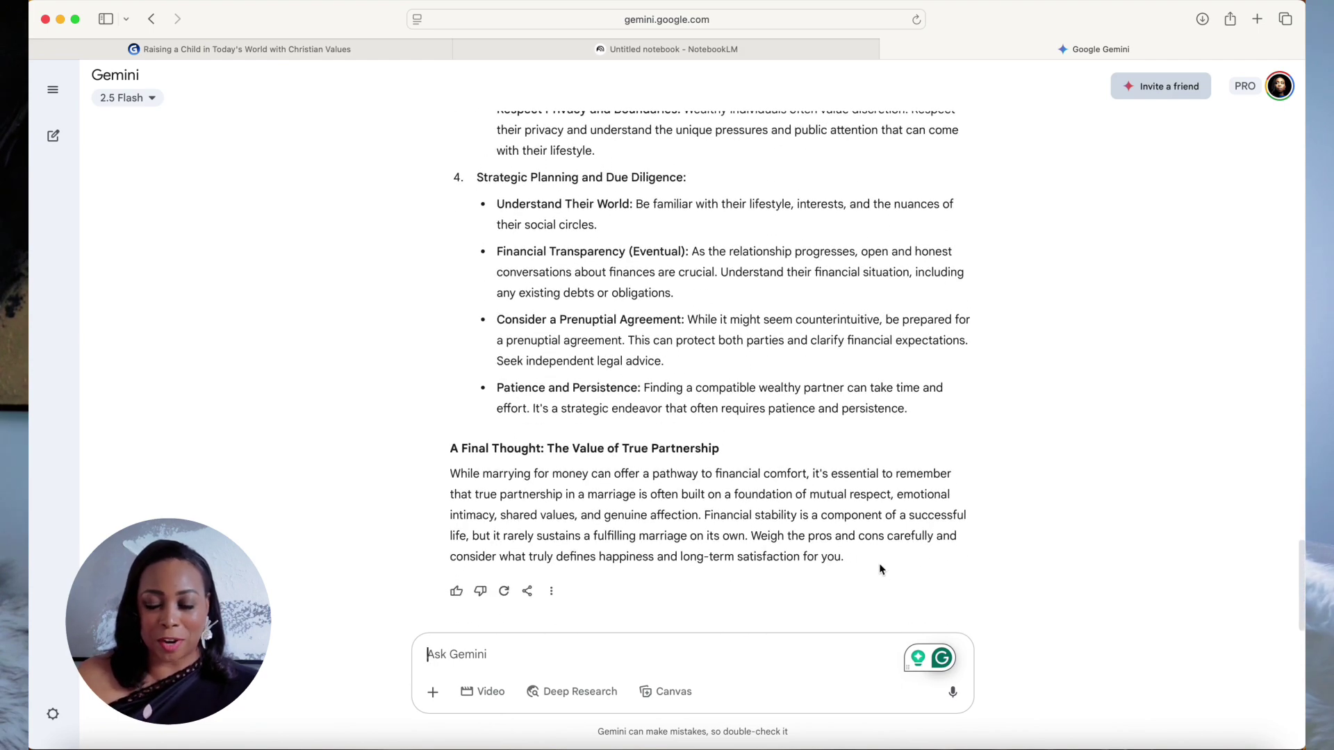
pyautogui.moveTo(886, 565); pyautogui.dragTo(694, 446)
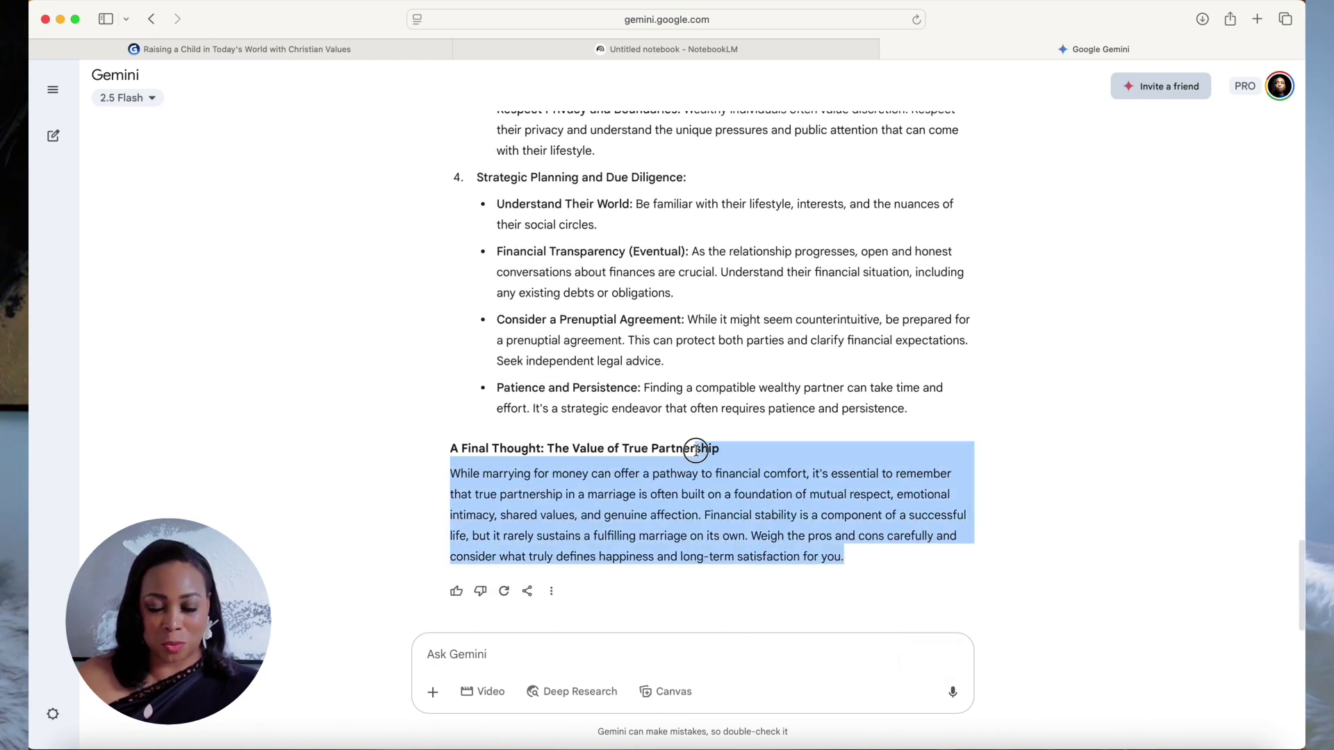
pyautogui.click(623, 580)
pyautogui.click(551, 590)
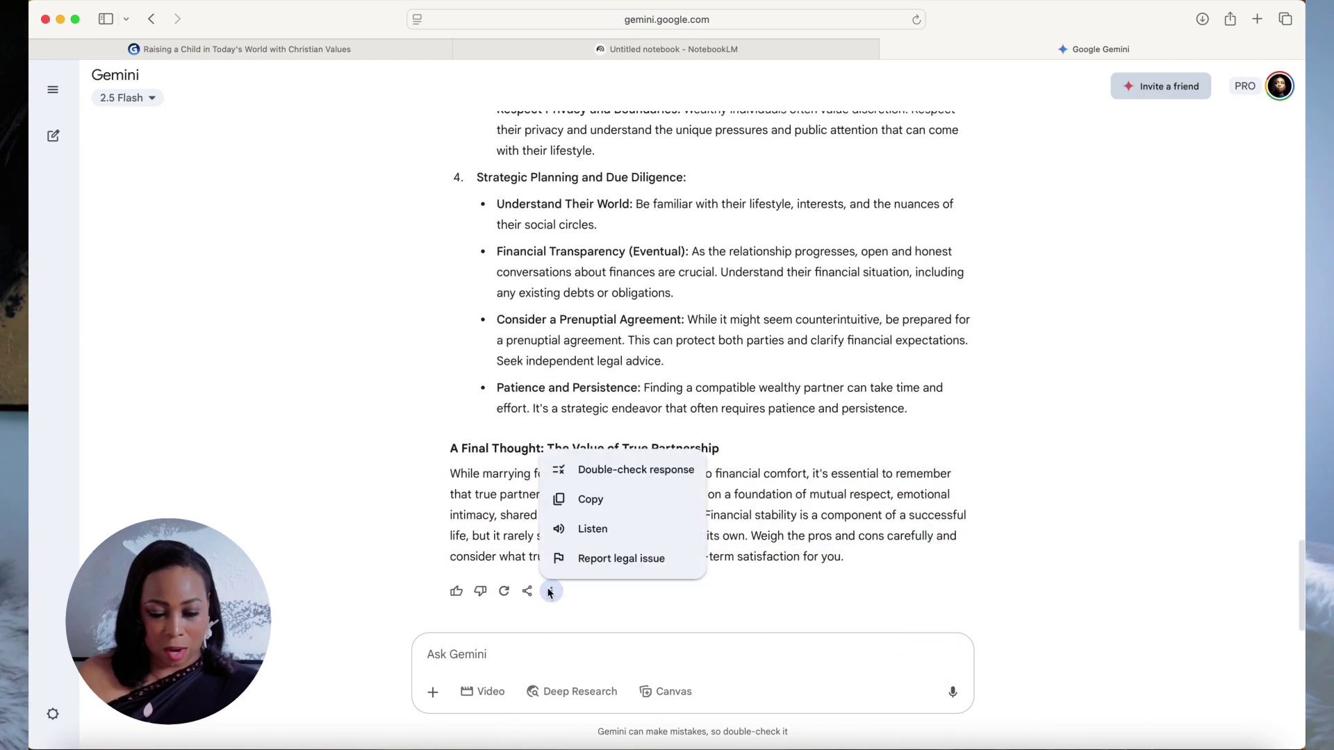
pyautogui.click(592, 500)
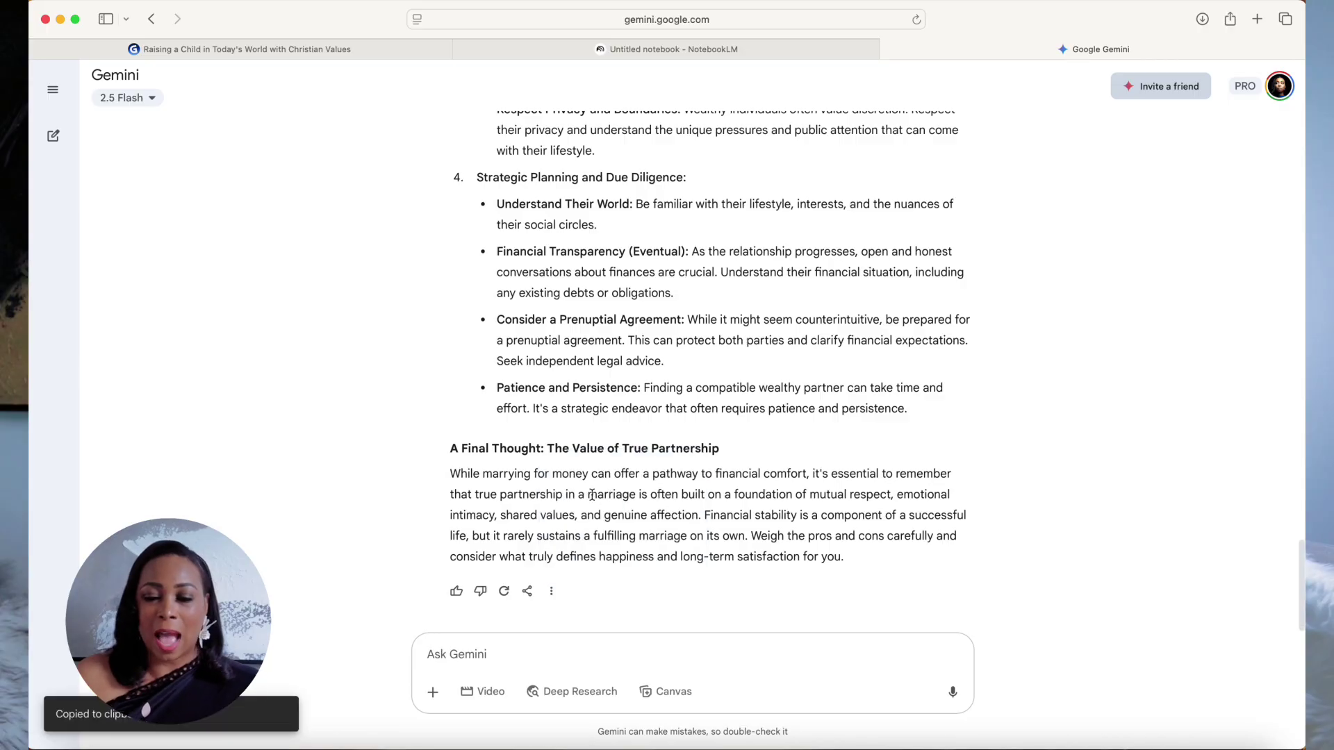
# - Switch to the NotebookLM notebook and insert the copied blog post as a pasted-text source
pyautogui.click(773, 50)
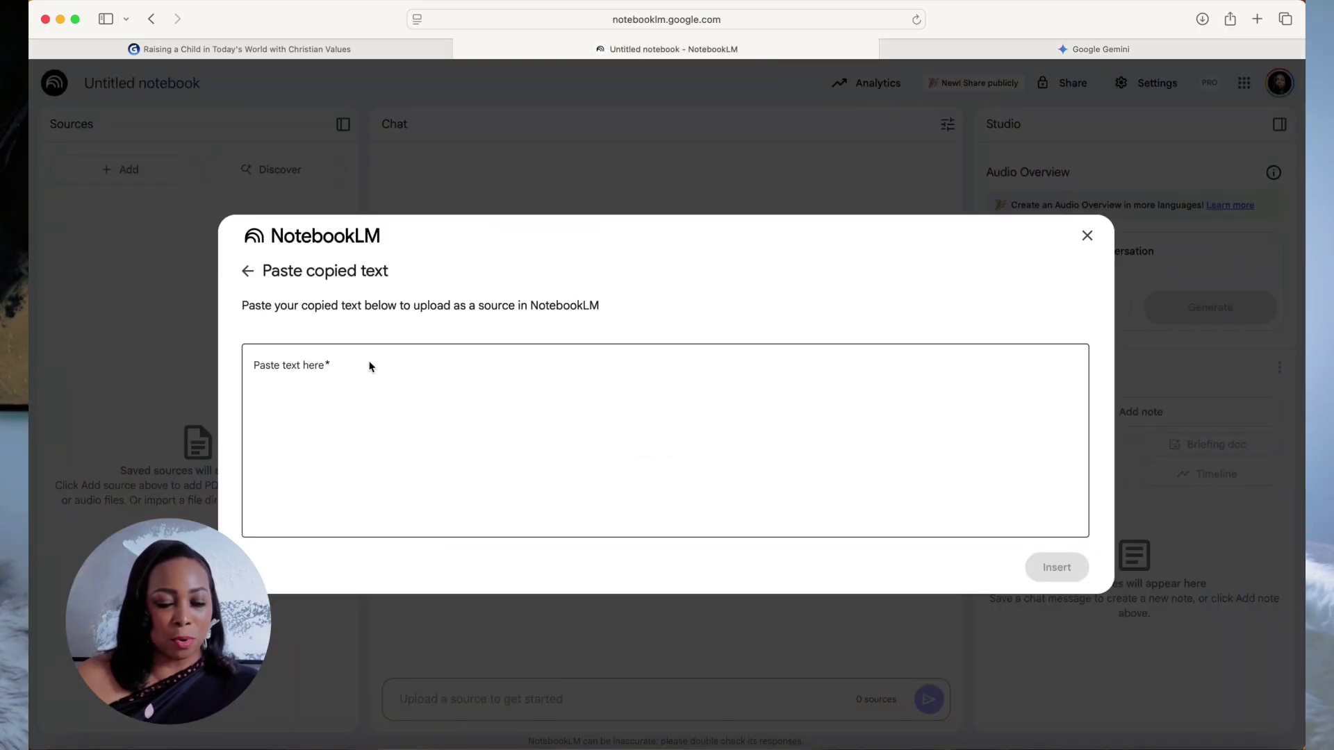
pyautogui.click(317, 356)
pyautogui.rightClick(316, 357)
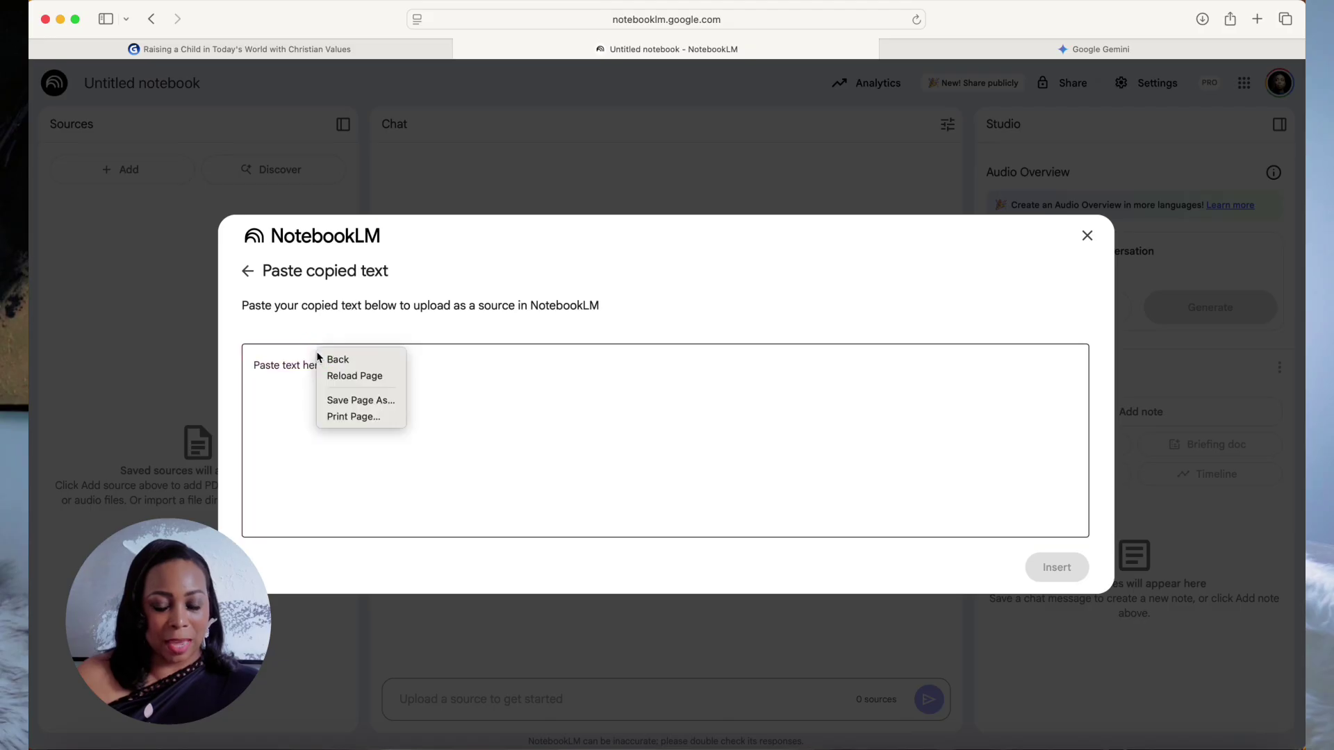
pyautogui.click(267, 369)
pyautogui.click(267, 370)
pyautogui.rightClick(267, 368)
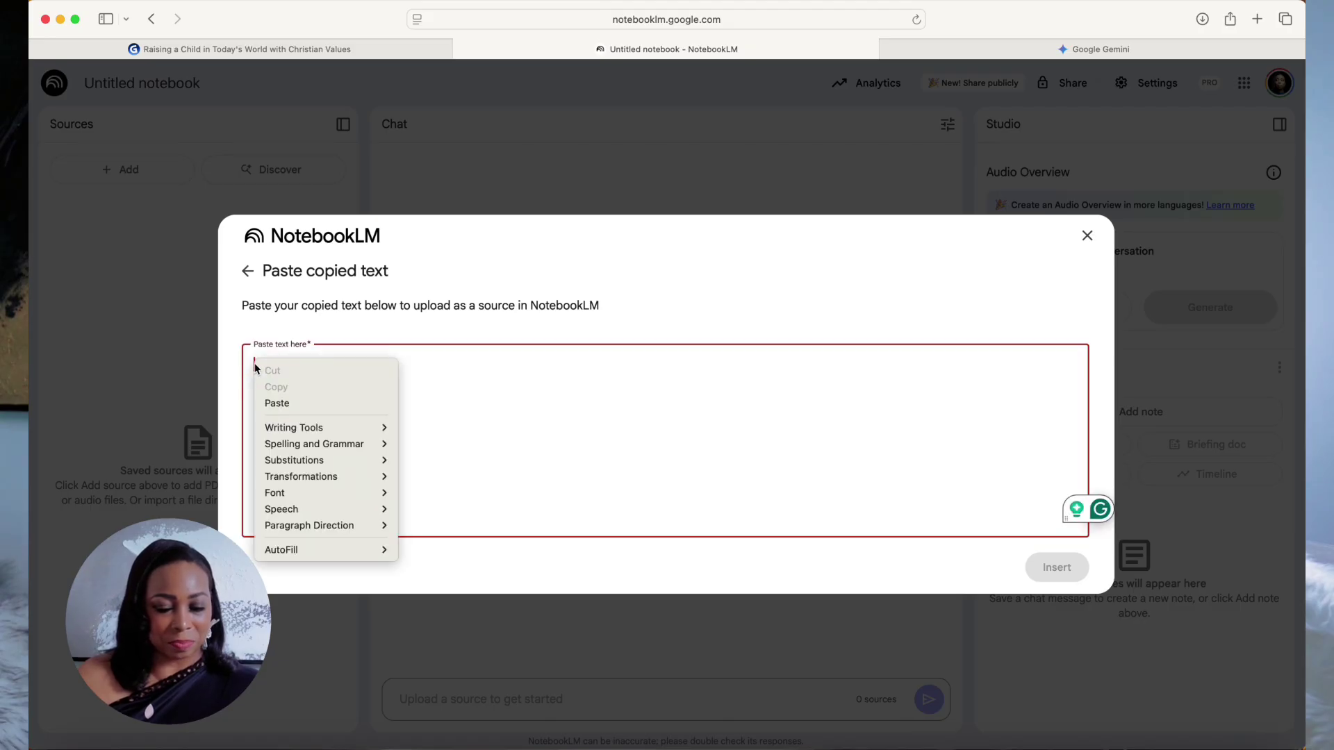
pyautogui.click(268, 403)
pyautogui.click(1070, 571)
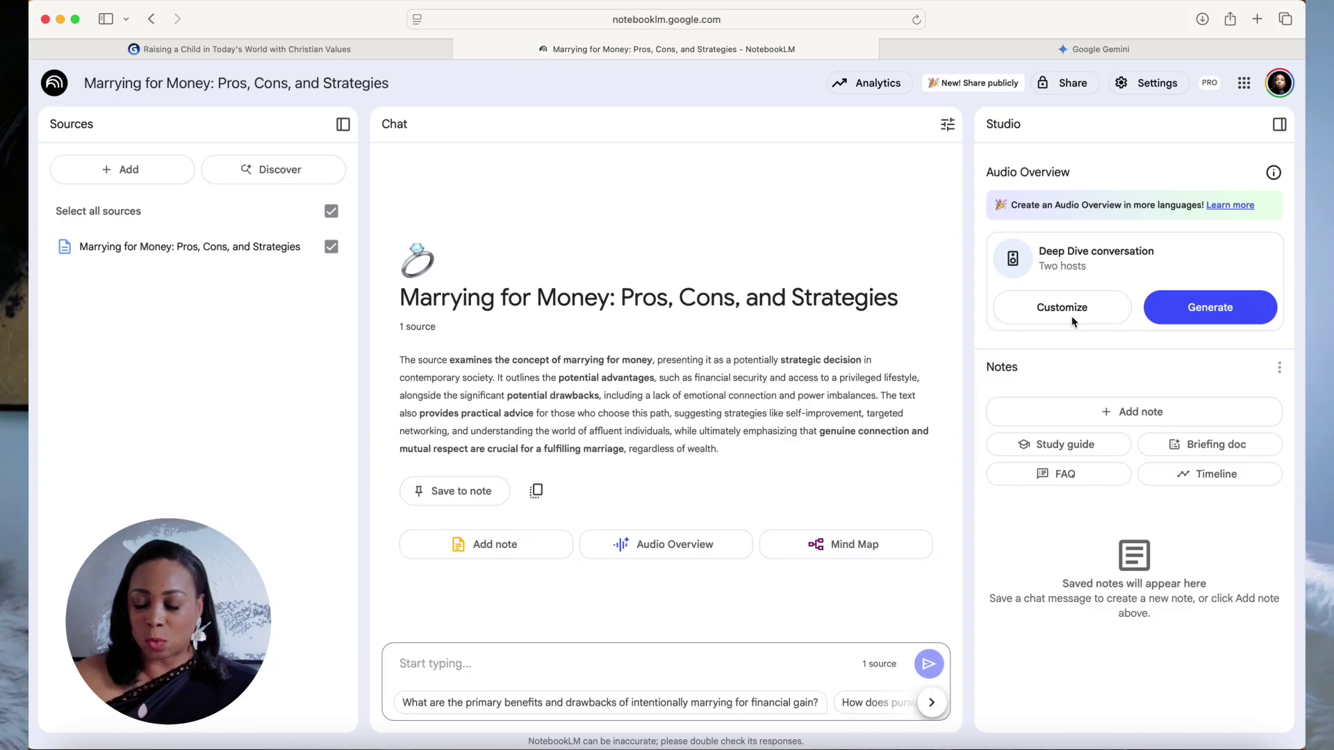
# - Generate the two-host Deep Dive audio overview and listen to its opening, pausing after a little over a minute
pyautogui.click(1188, 318)
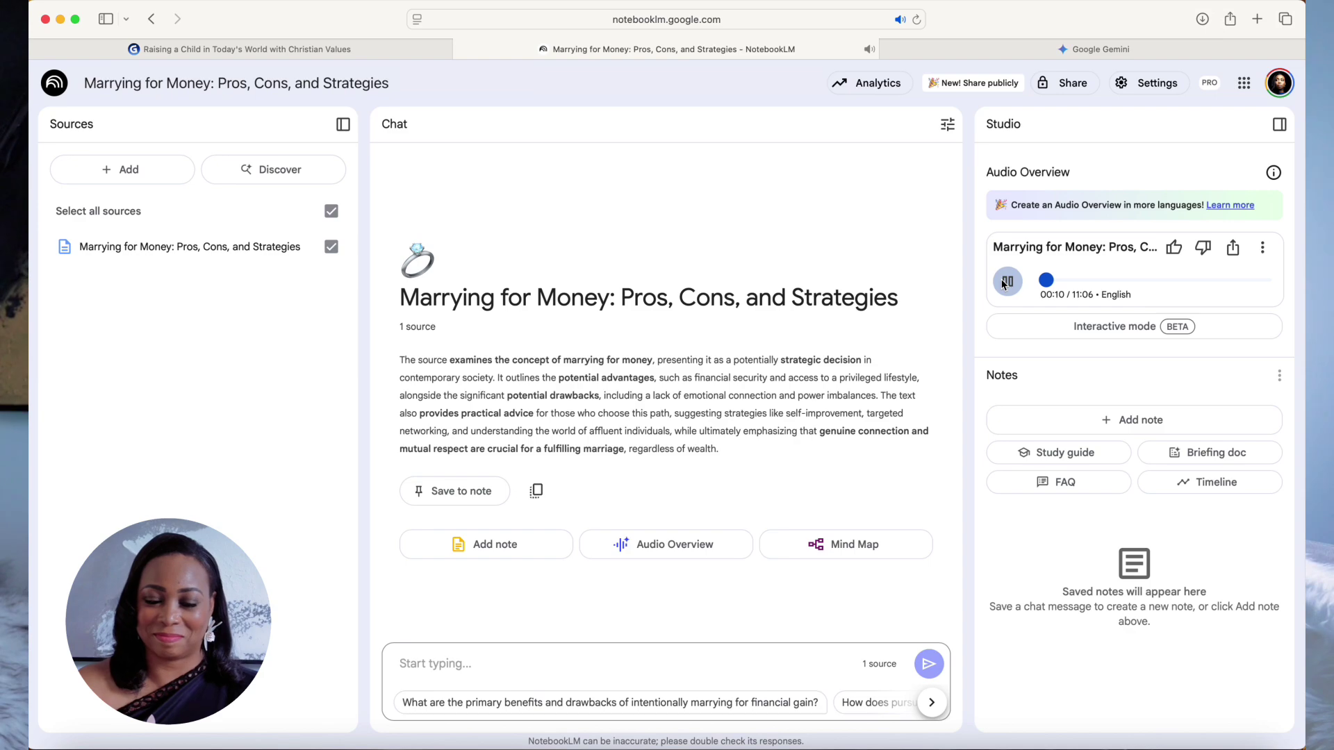
pyautogui.press('XF86AudioLowerVolume')
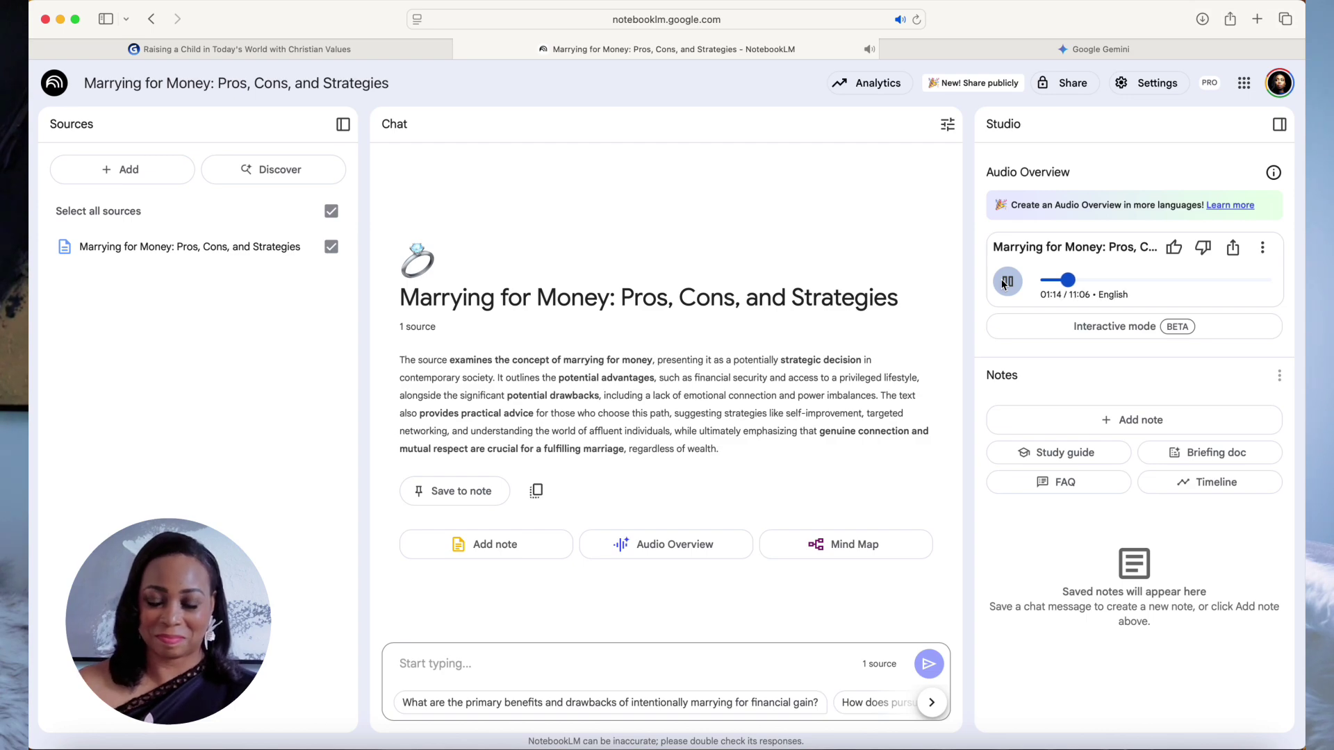
pyautogui.click(1007, 288)
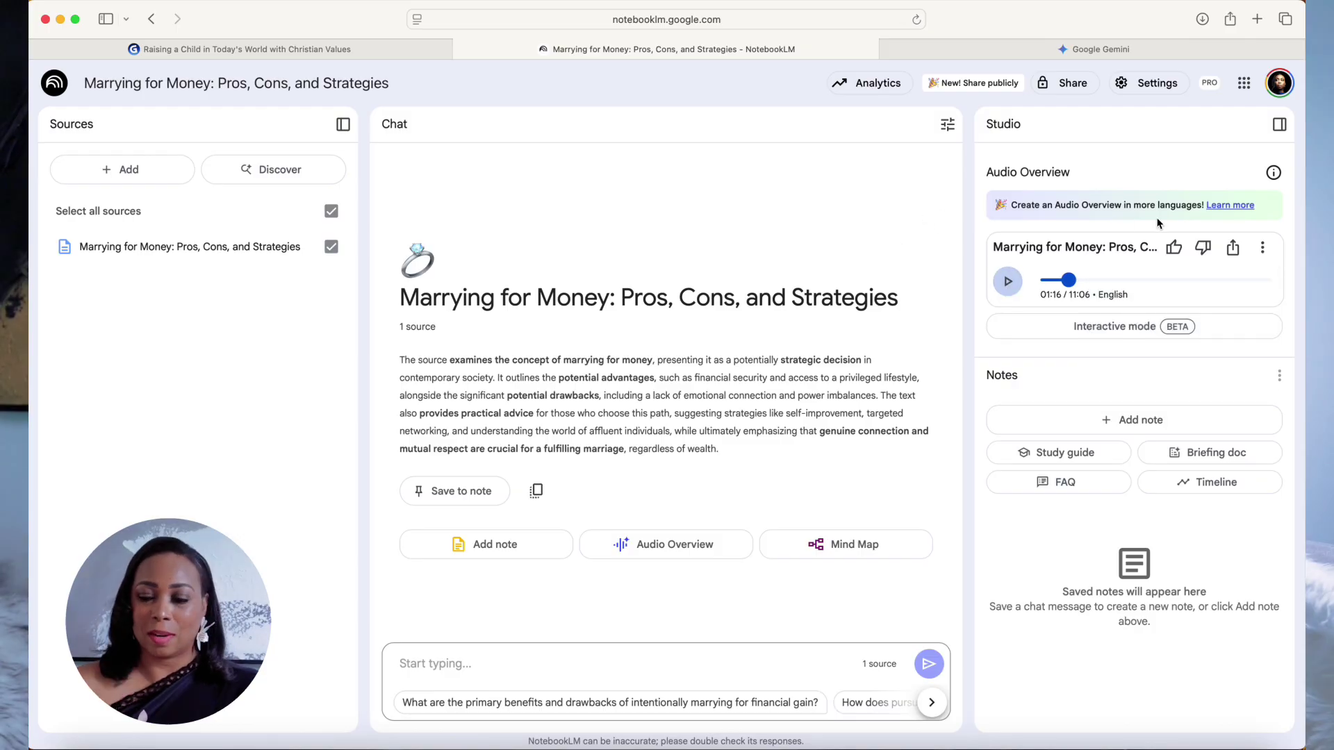
# - Download the generated audio overview and check the file in the browser's downloads list
pyautogui.click(1262, 247)
pyautogui.click(1155, 323)
pyautogui.click(1203, 19)
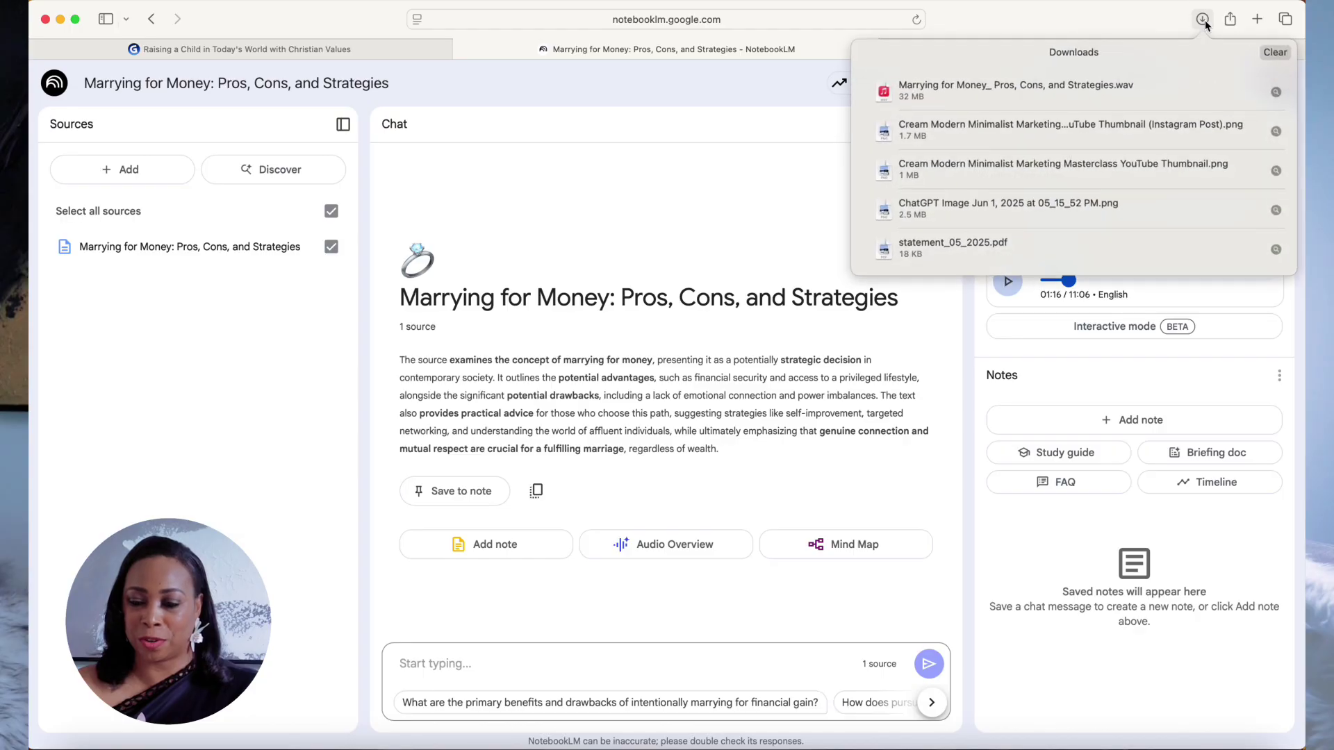
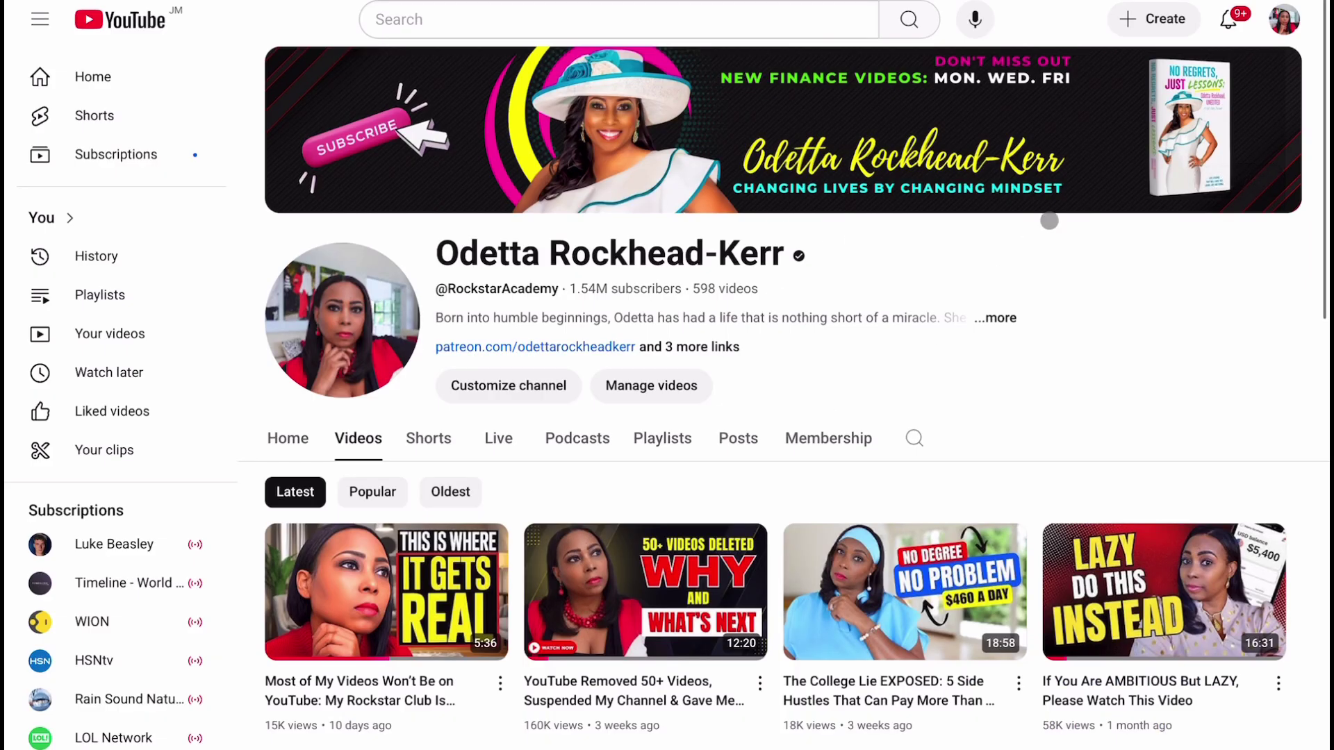
# - On the YouTube channel's video page, open "How To Make $450/Day Selling AI Music" and pause its playback
pyautogui.scroll(-8, 780, 209)
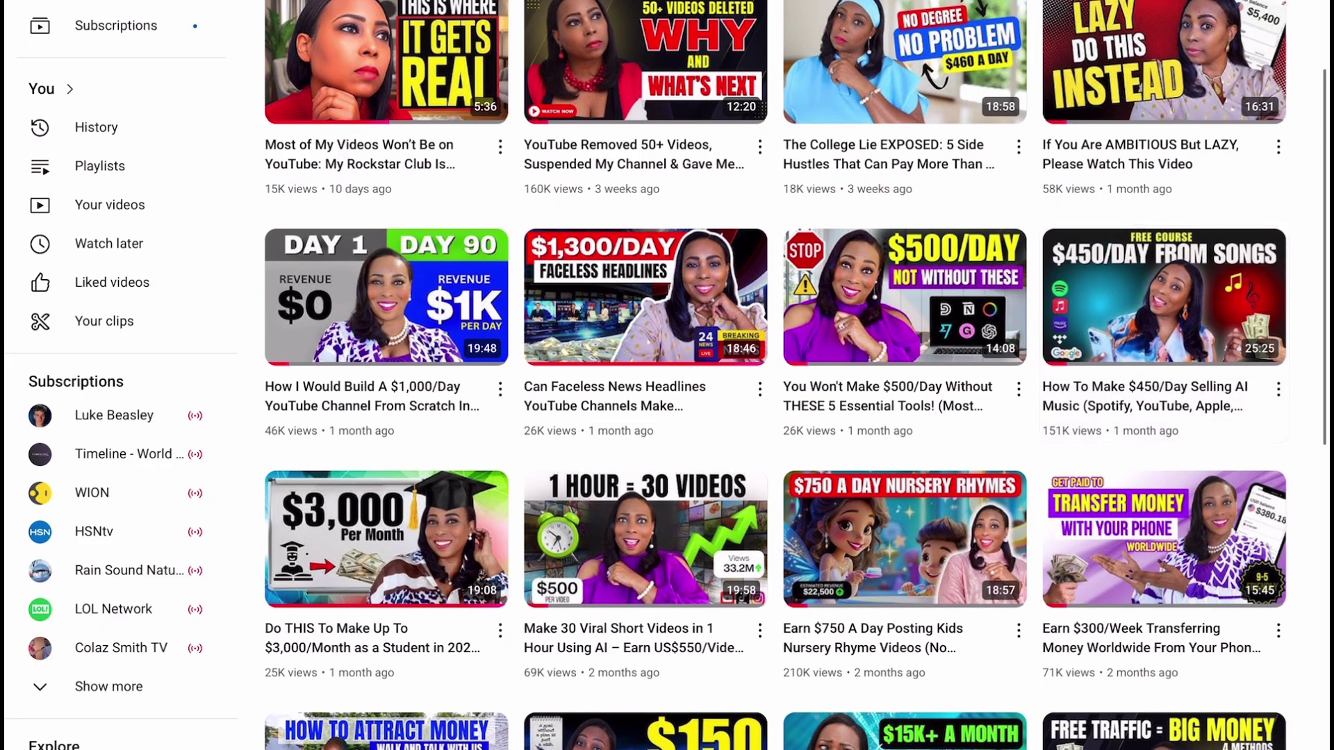
pyautogui.click(1163, 291)
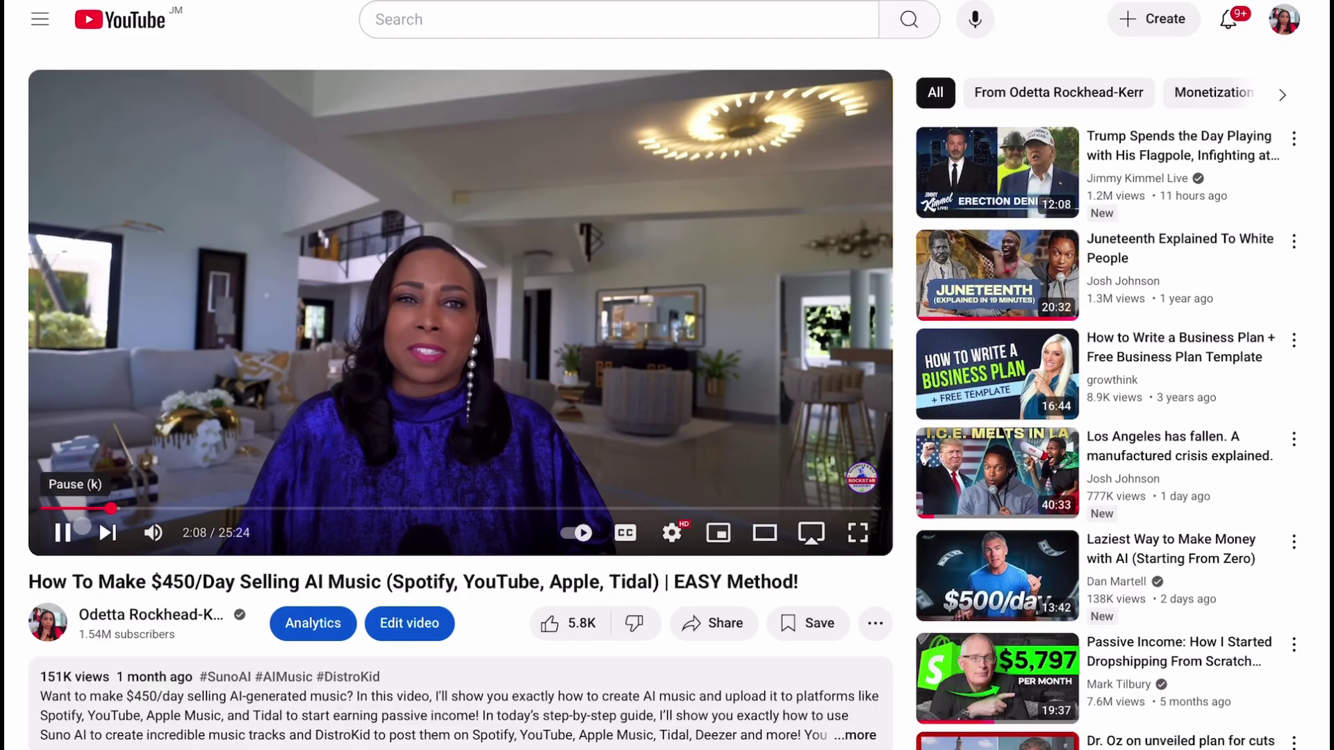
pyautogui.click(63, 533)
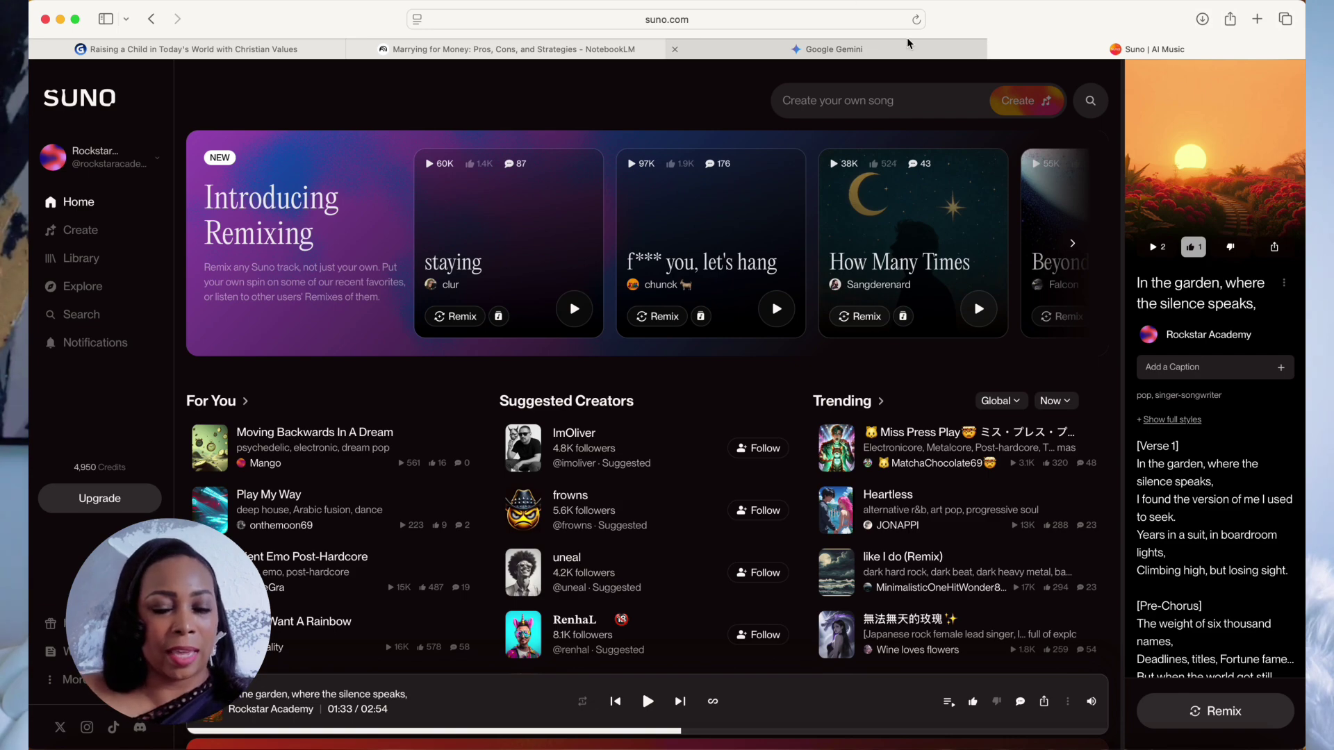
# - Open Suno's song creation page, look at Simple mode and switch to Custom mode
pyautogui.click(94, 235)
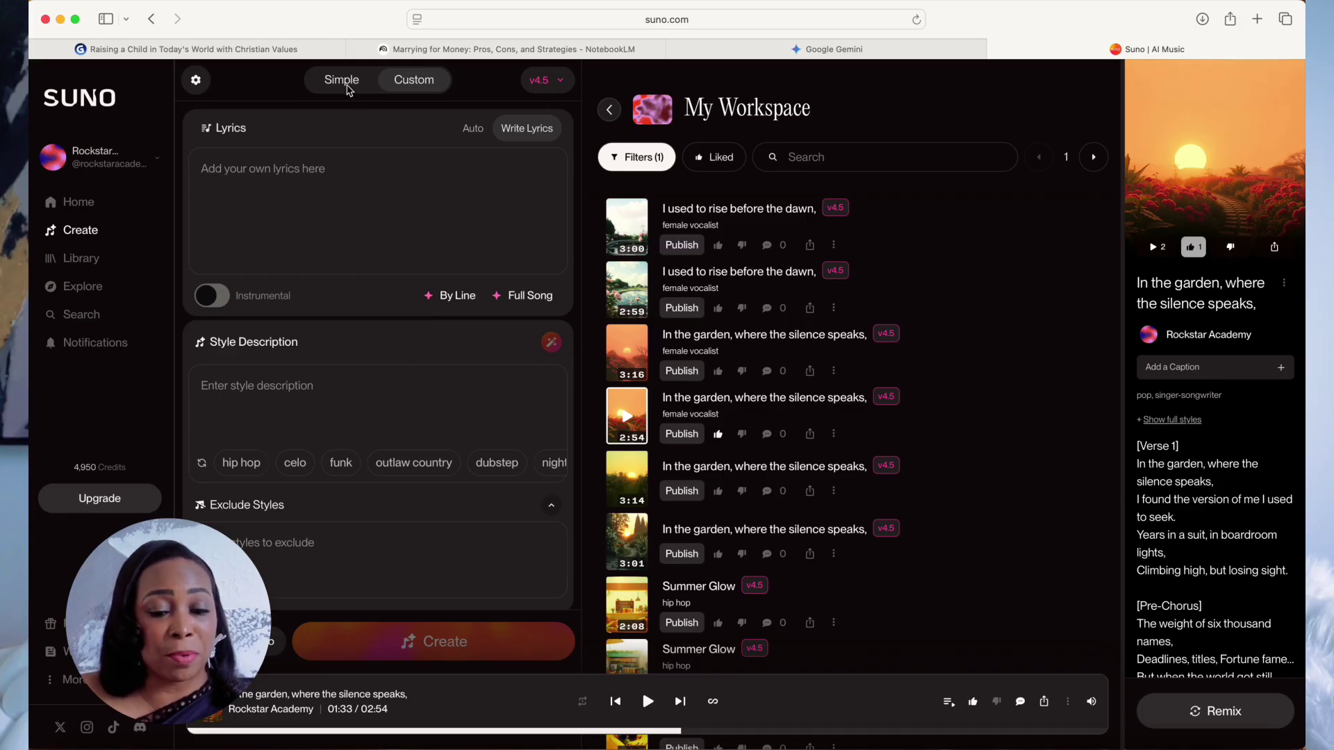
pyautogui.click(347, 88)
pyautogui.click(216, 168)
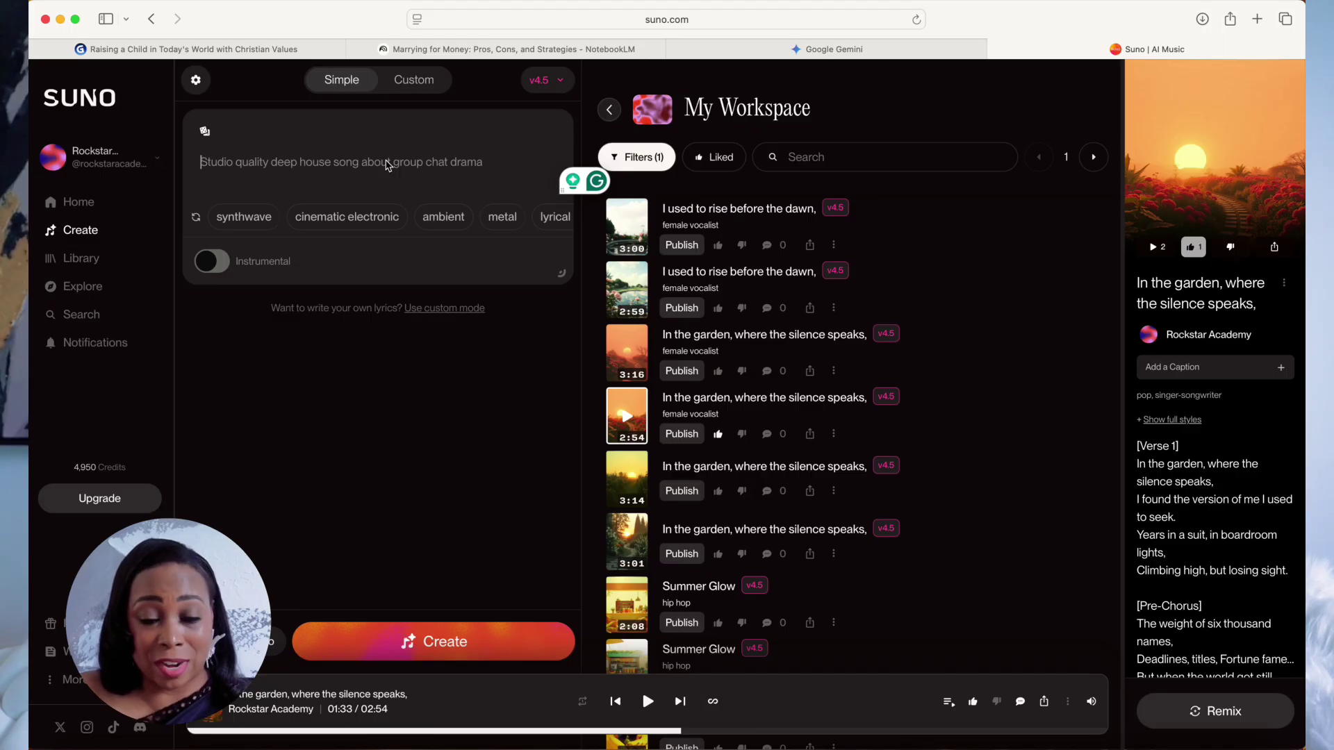
pyautogui.click(420, 82)
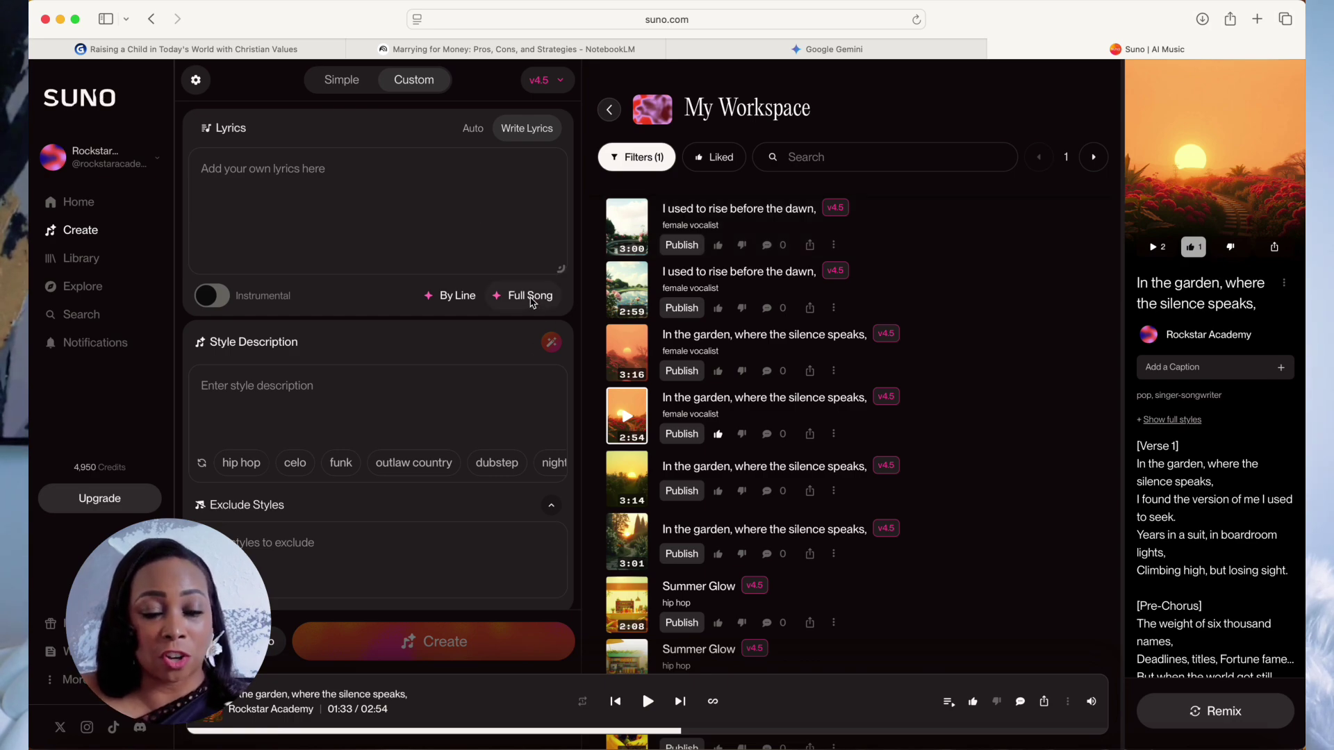
# - Generate full-song lyrics with the prompt "write me a song that celebrates fathers and their importance that is touching and catchy"
pyautogui.click(530, 297)
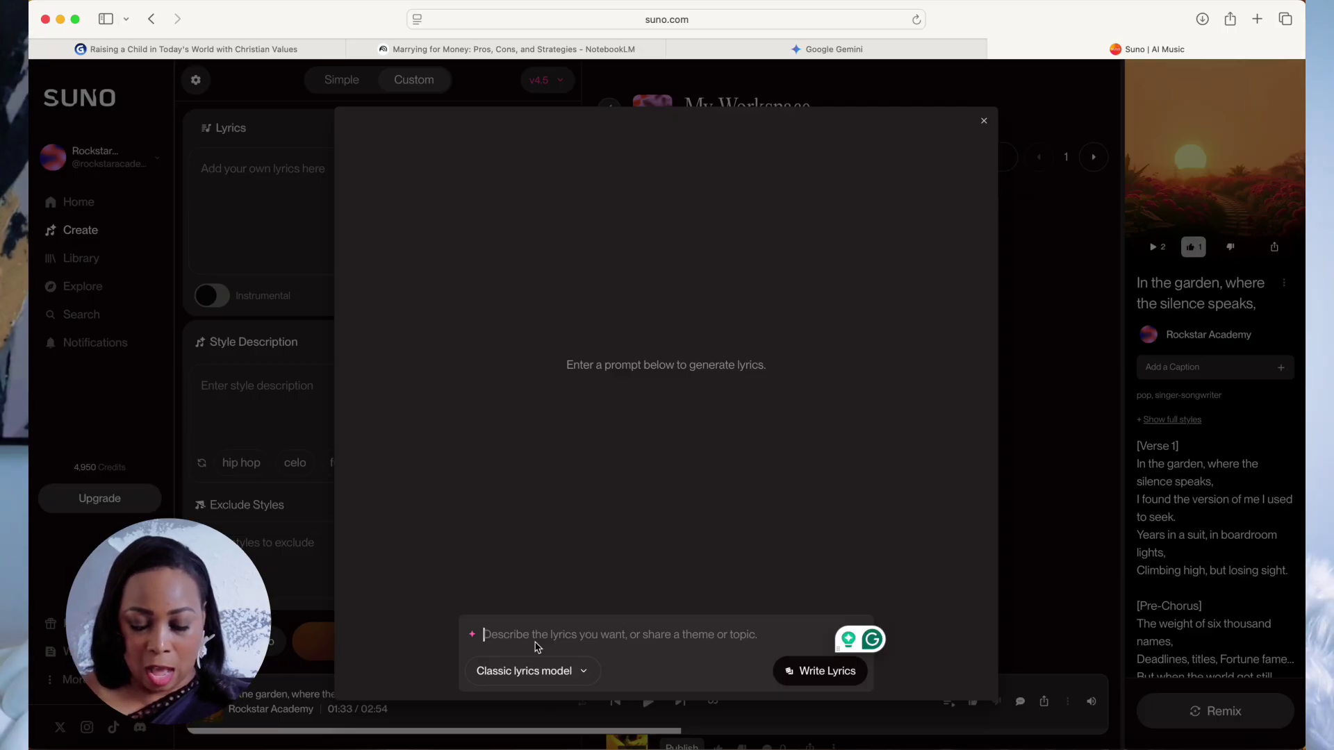
pyautogui.write('write me a')
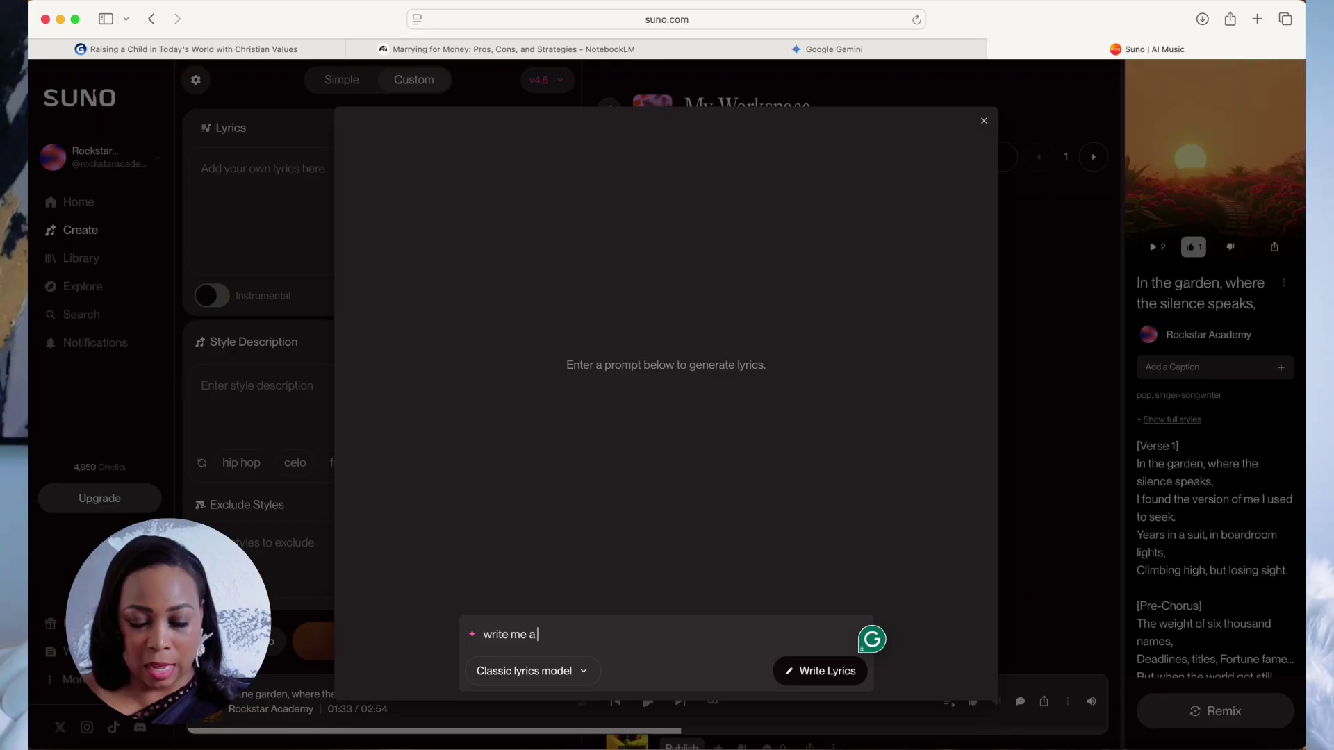
pyautogui.write(' song that celeb')
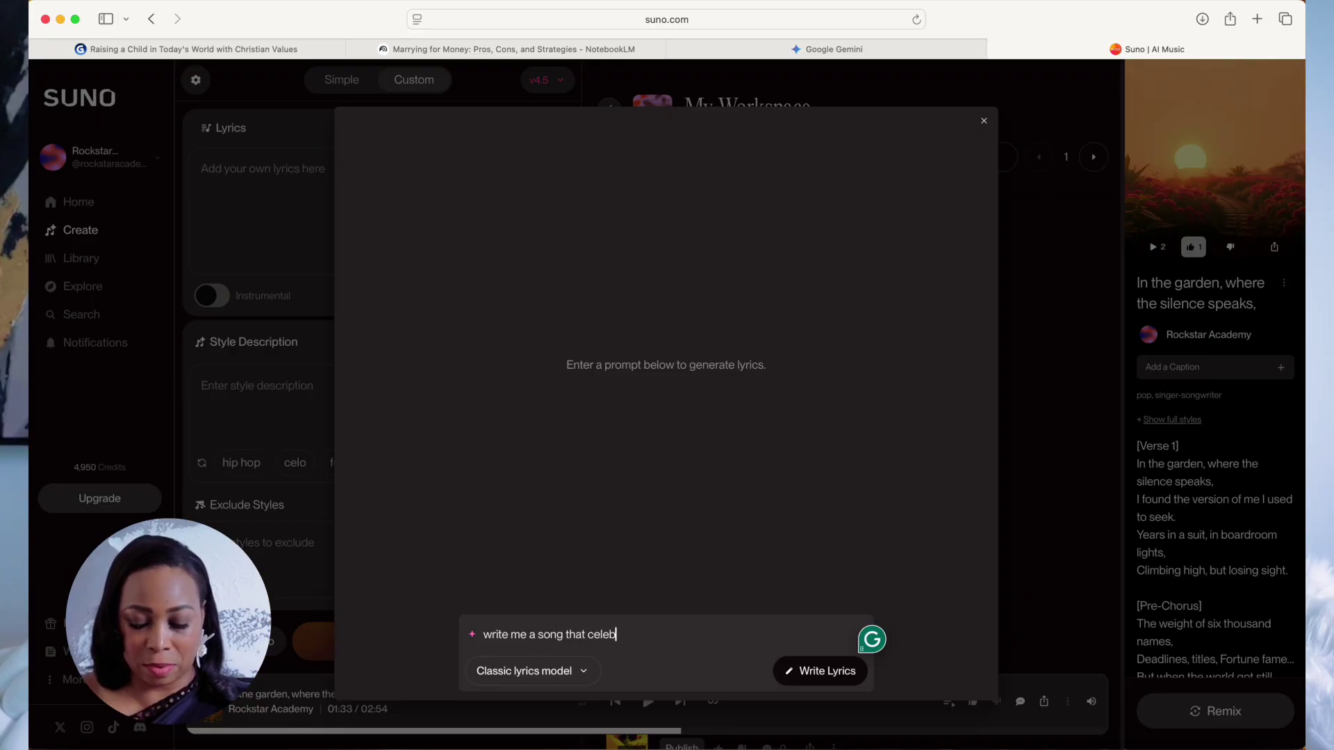
pyautogui.write('rates father')
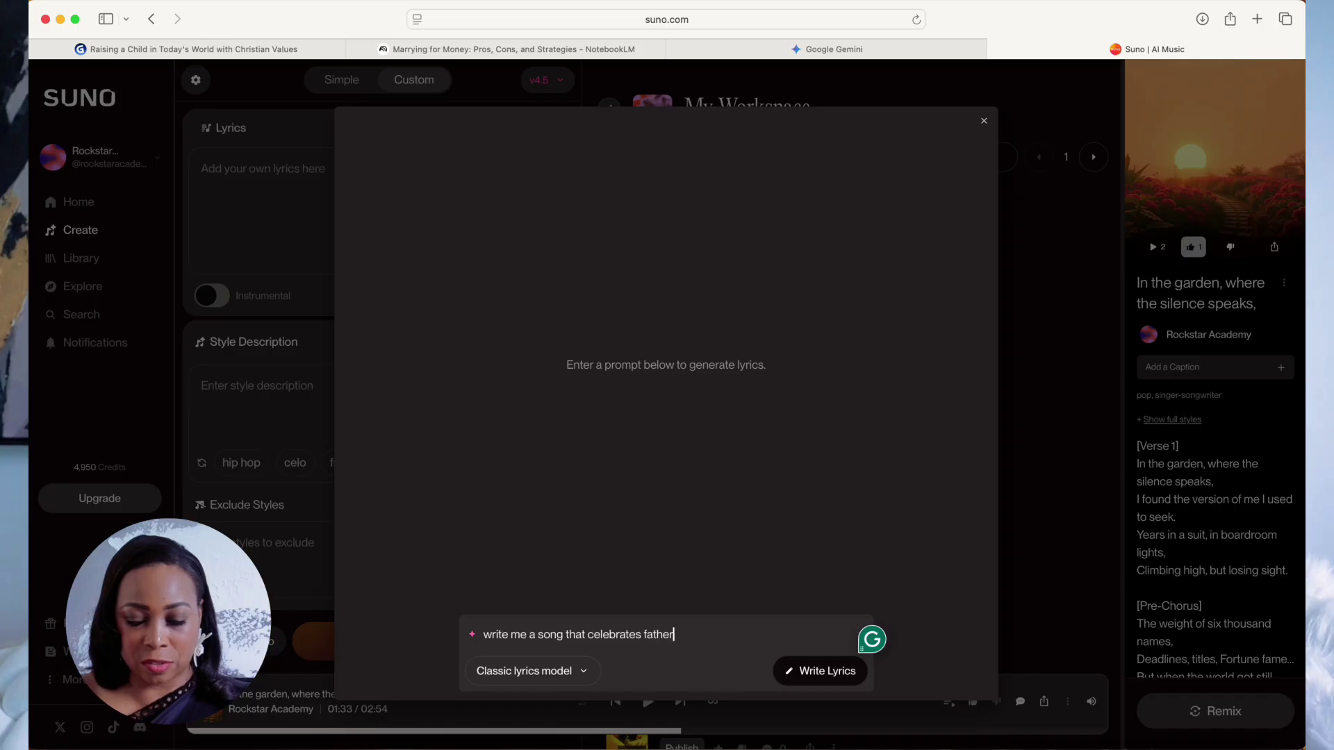
pyautogui.write('s and their importance th')
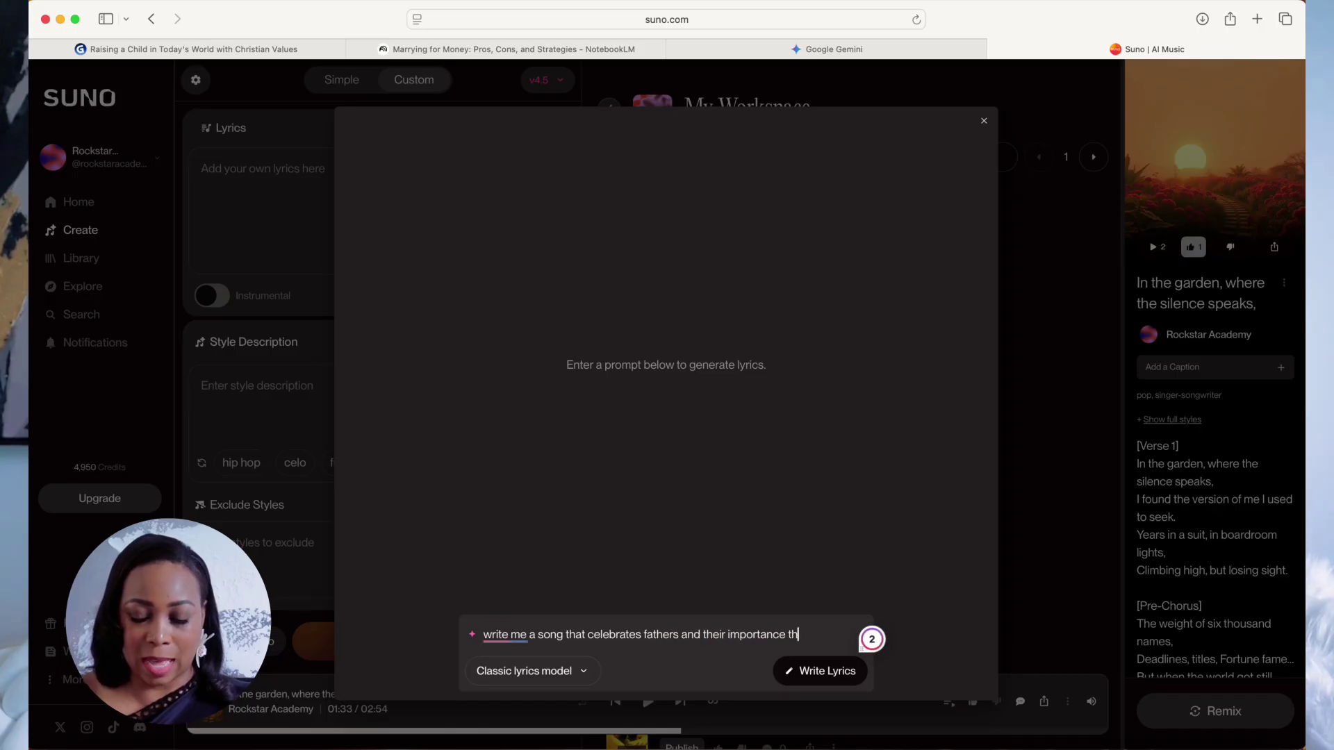
pyautogui.write('at is touch')
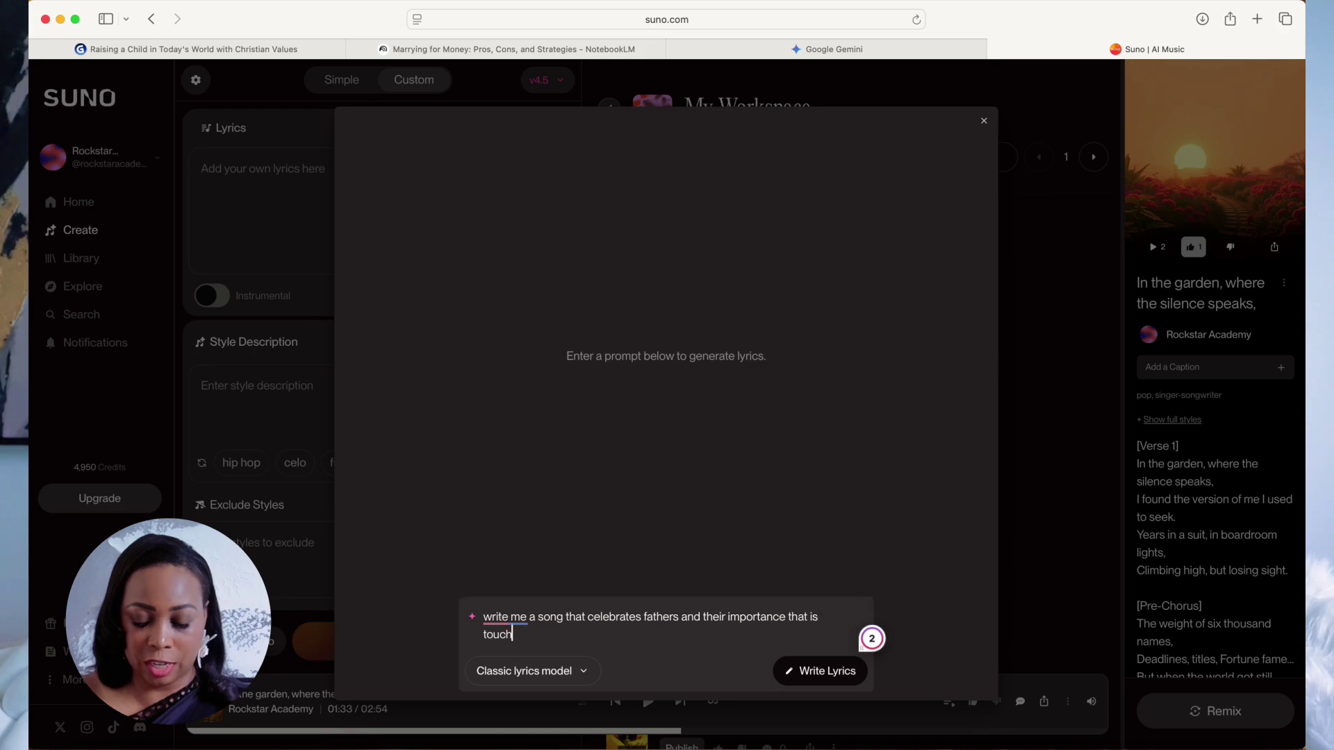
pyautogui.write('ing and catchy')
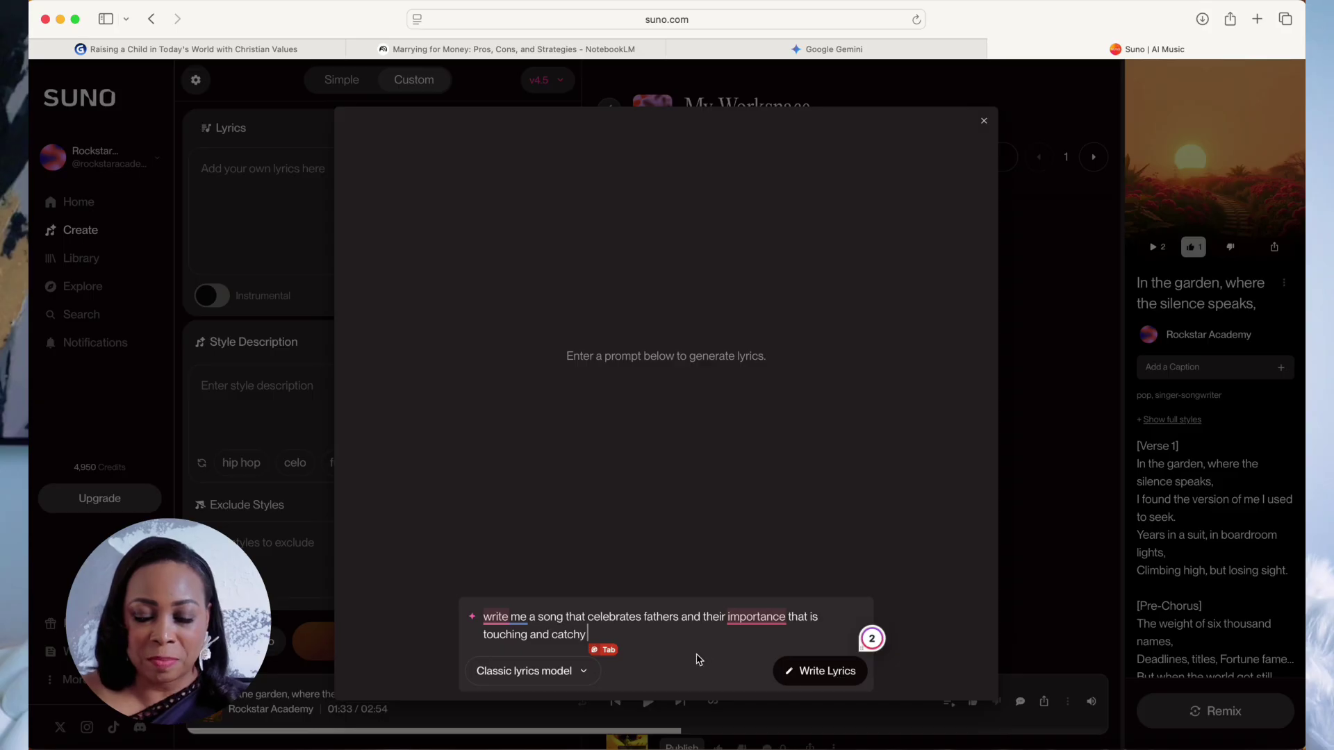
pyautogui.click(805, 675)
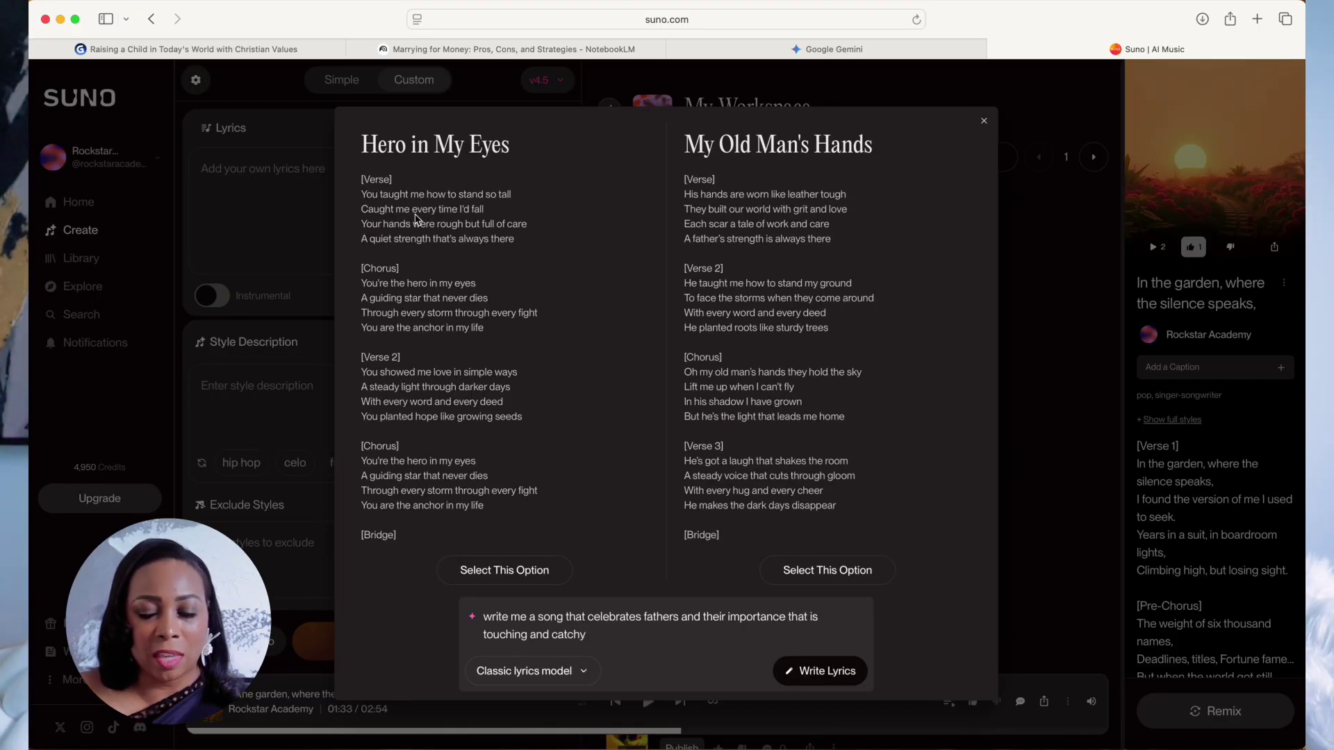
# - Create a song from the "Hero in My Eyes" lyrics option without a style description and play the first version
pyautogui.click(497, 571)
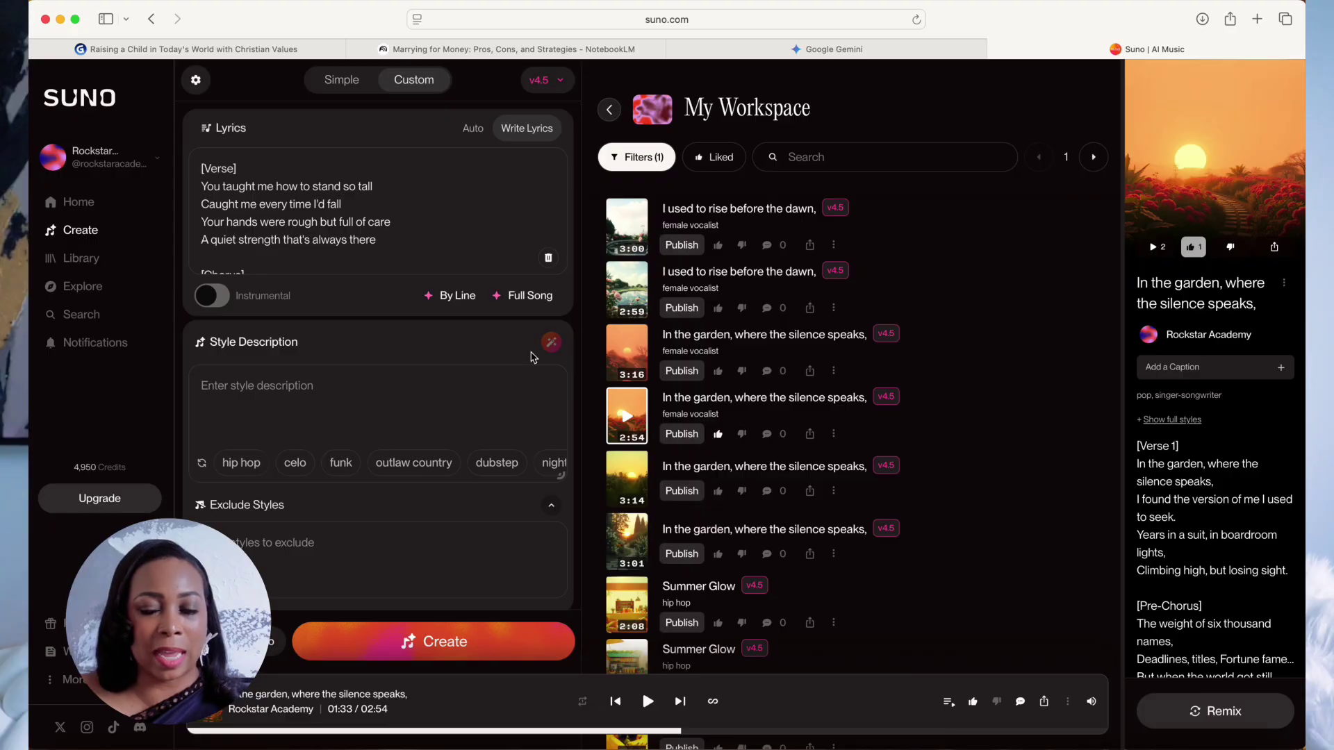
pyautogui.scroll(-1, 309, 509)
pyautogui.click(447, 657)
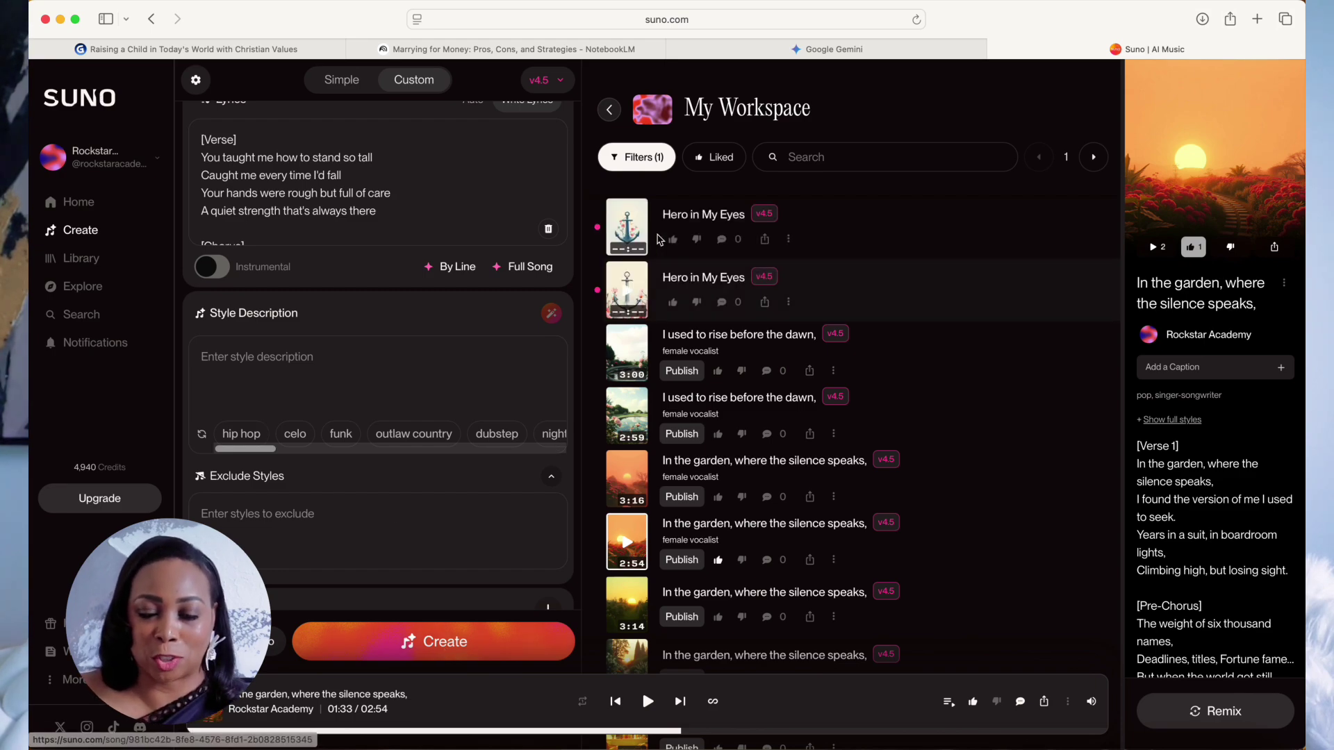
pyautogui.click(630, 233)
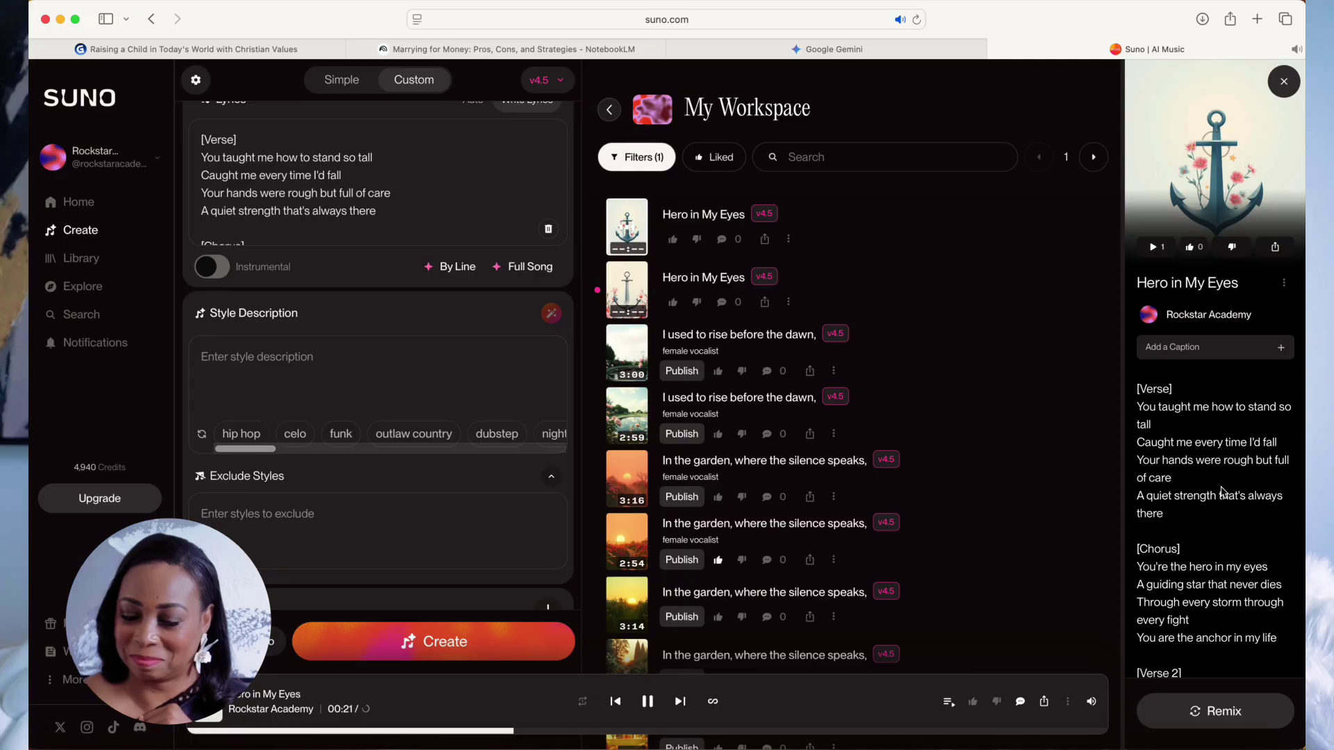
# - Read along with the lyrics of the first "Hero in My Eyes" version through the bridge while it plays, and pause it
pyautogui.scroll(-1, 1192, 492)
pyautogui.scroll(-3, 1192, 491)
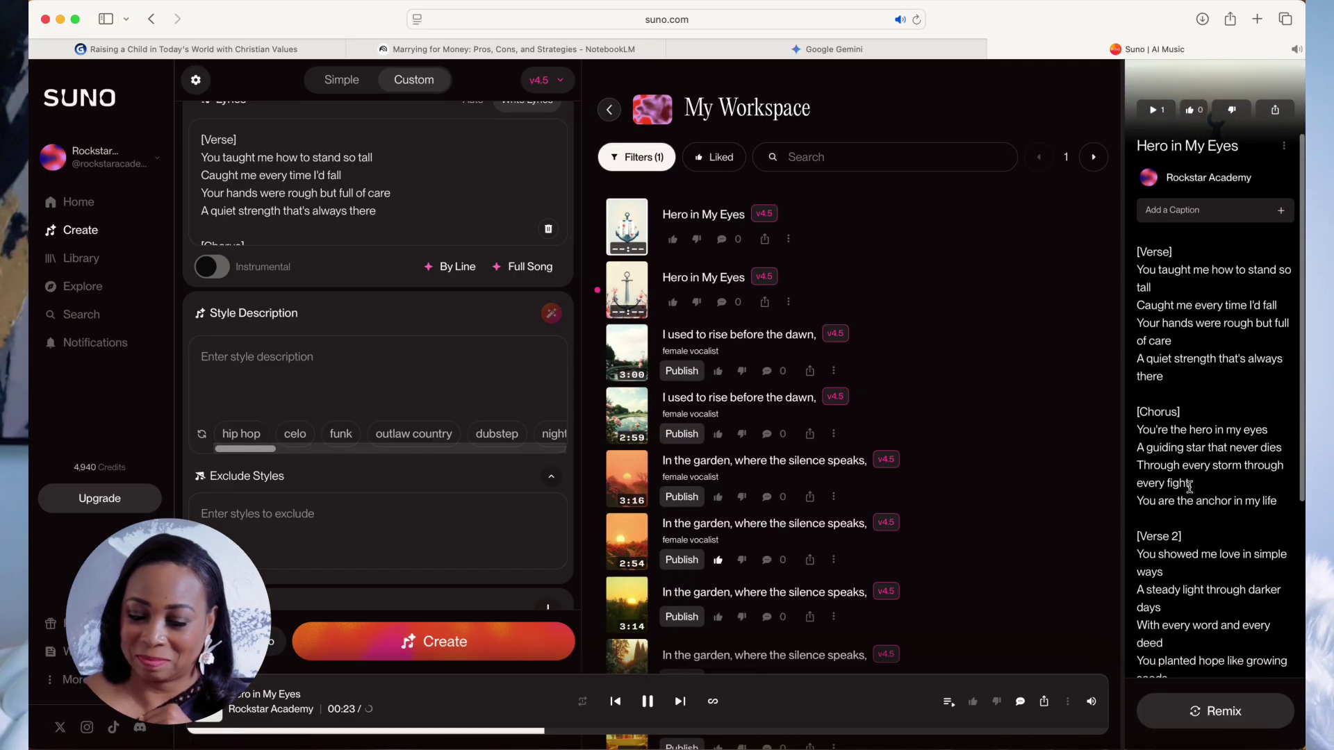
pyautogui.scroll(-1, 1217, 401)
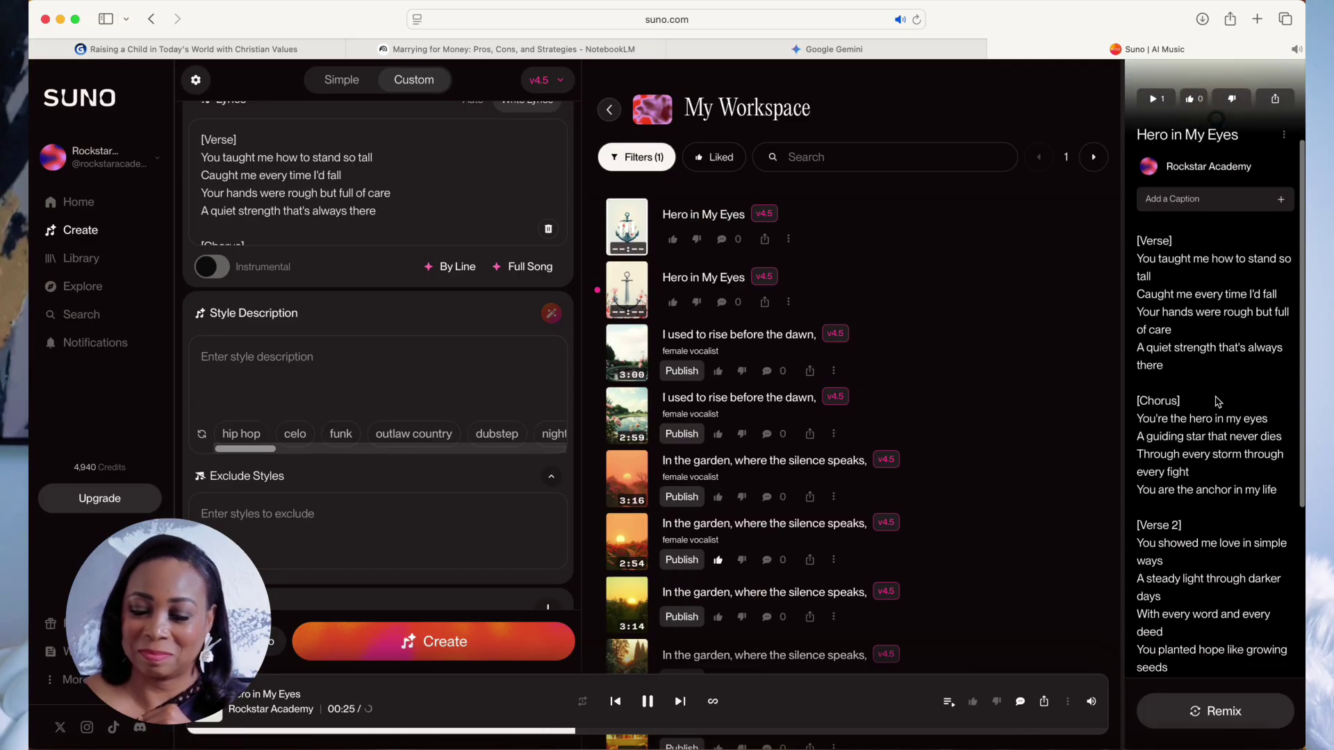
pyautogui.scroll(-2, 1174, 393)
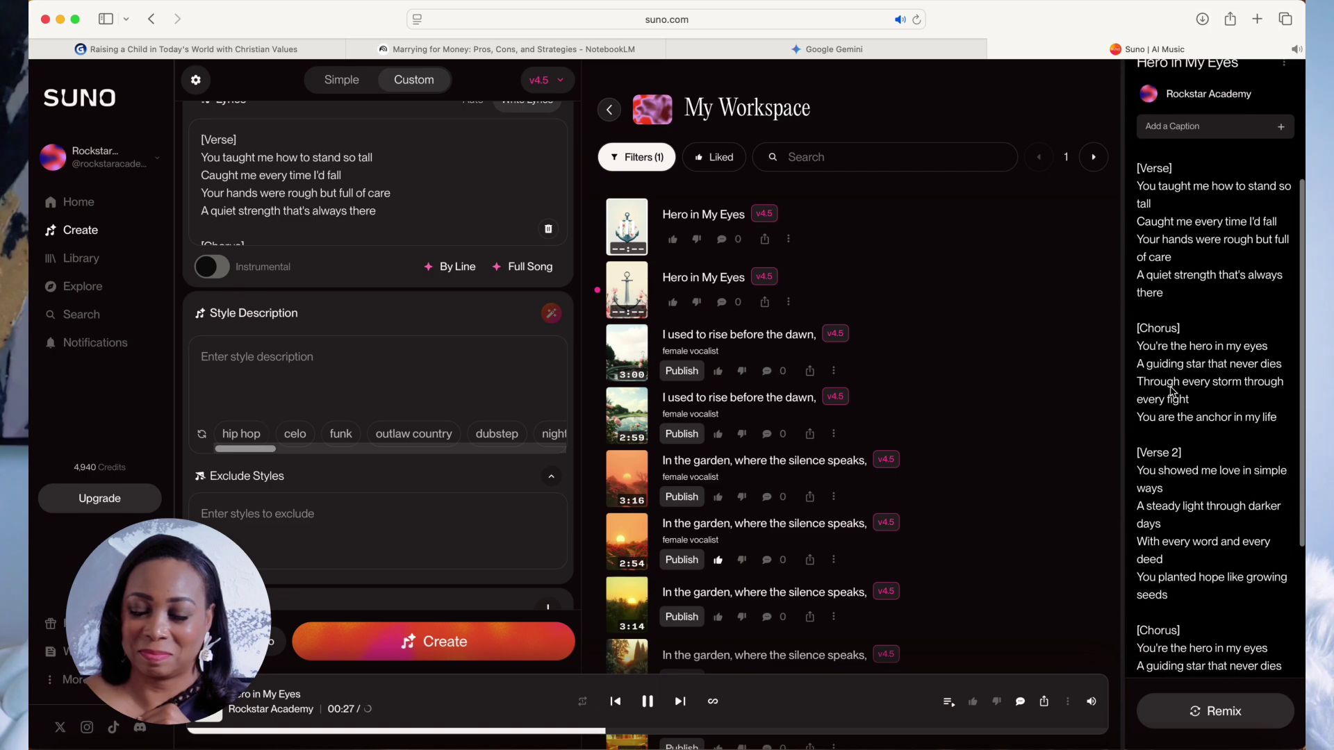
pyautogui.scroll(-1, 1173, 391)
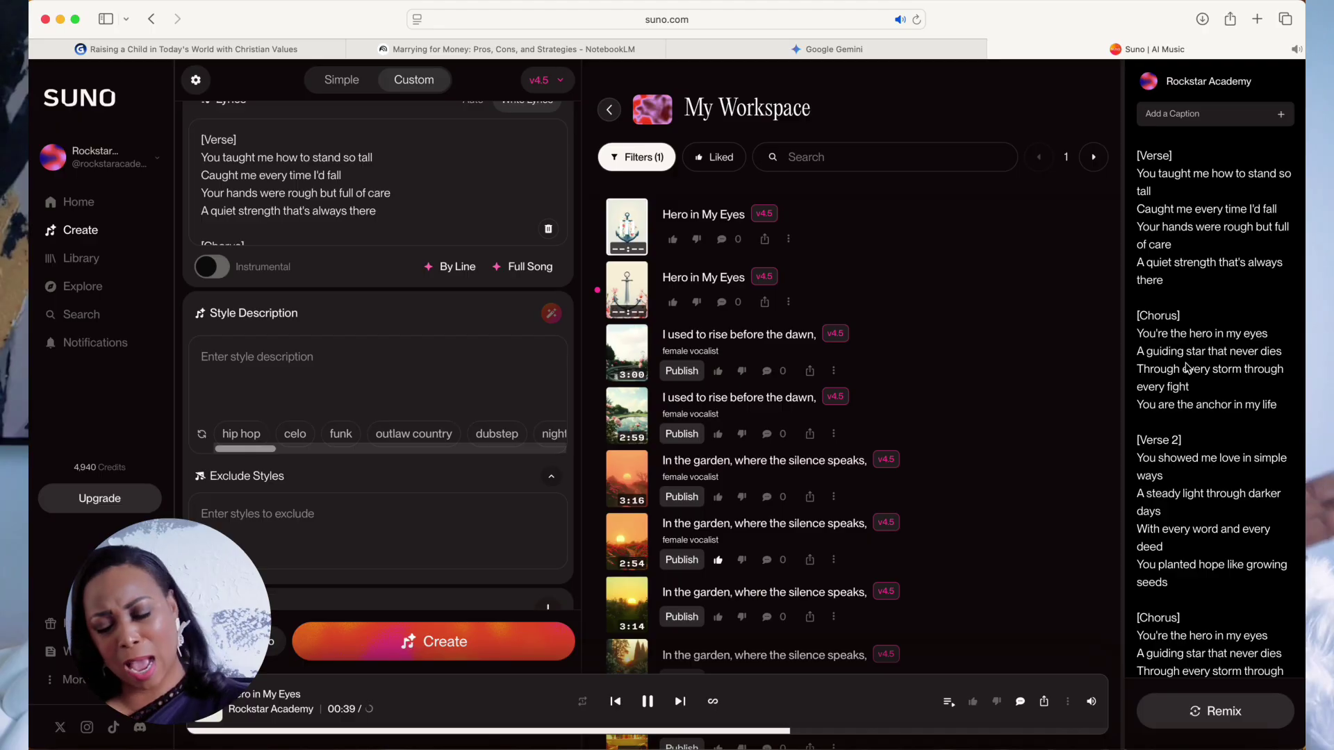
pyautogui.scroll(-5, 1184, 393)
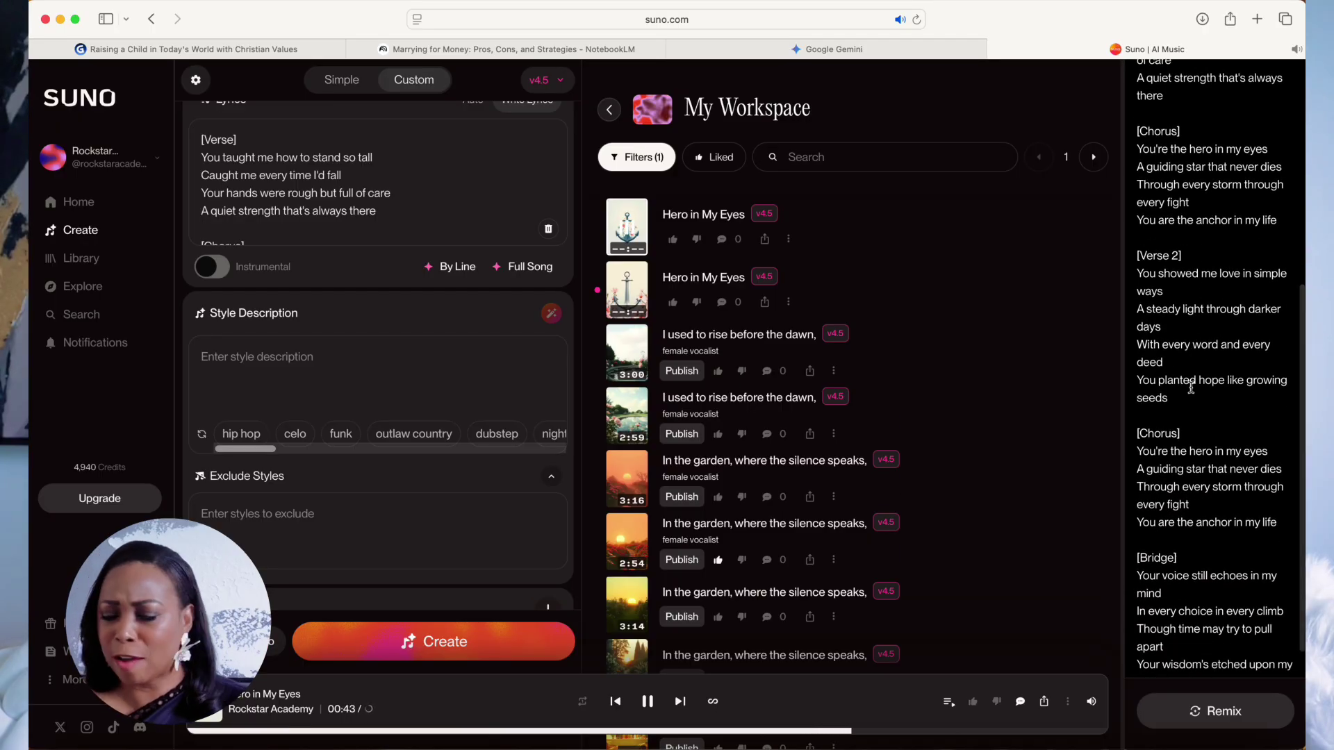
pyautogui.scroll(-2, 1191, 387)
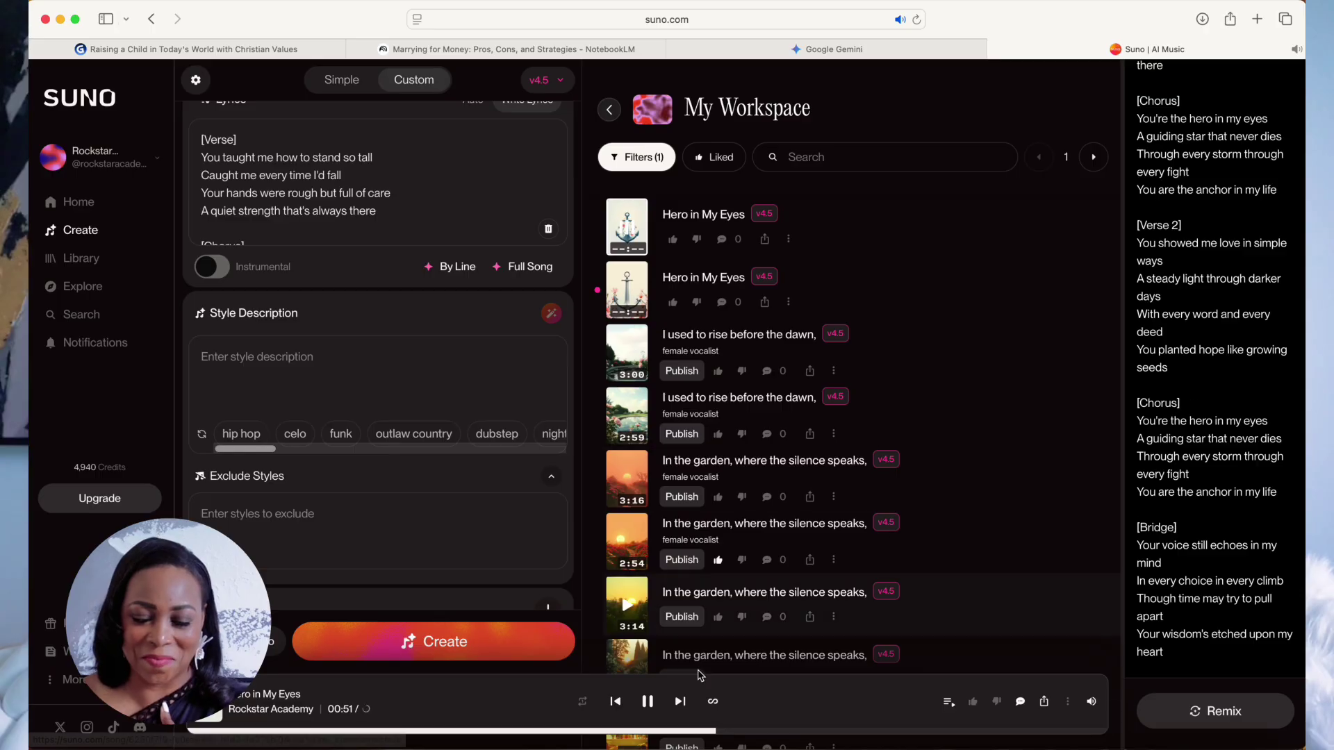
pyautogui.click(647, 706)
# - Play the second "Hero in My Eyes" version, read along with its lyrics and pause it
pyautogui.click(629, 292)
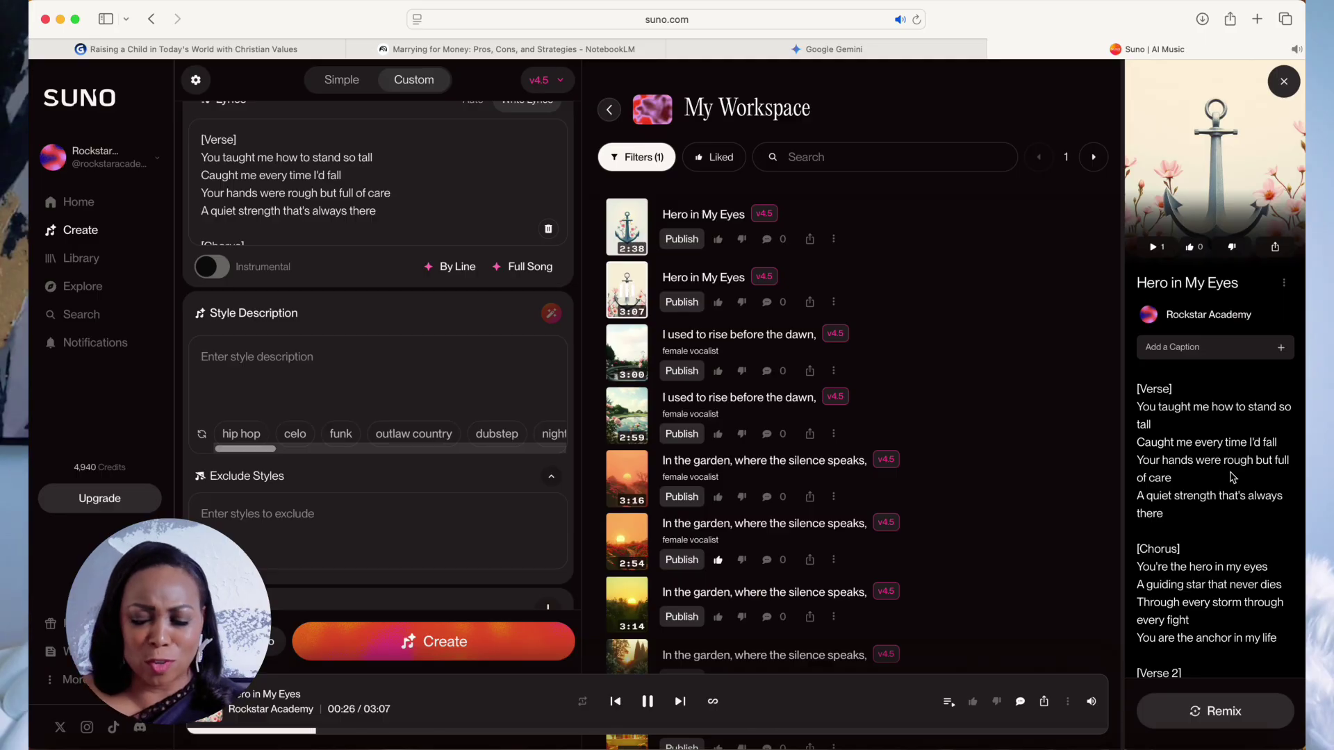
pyautogui.scroll(-5, 1214, 502)
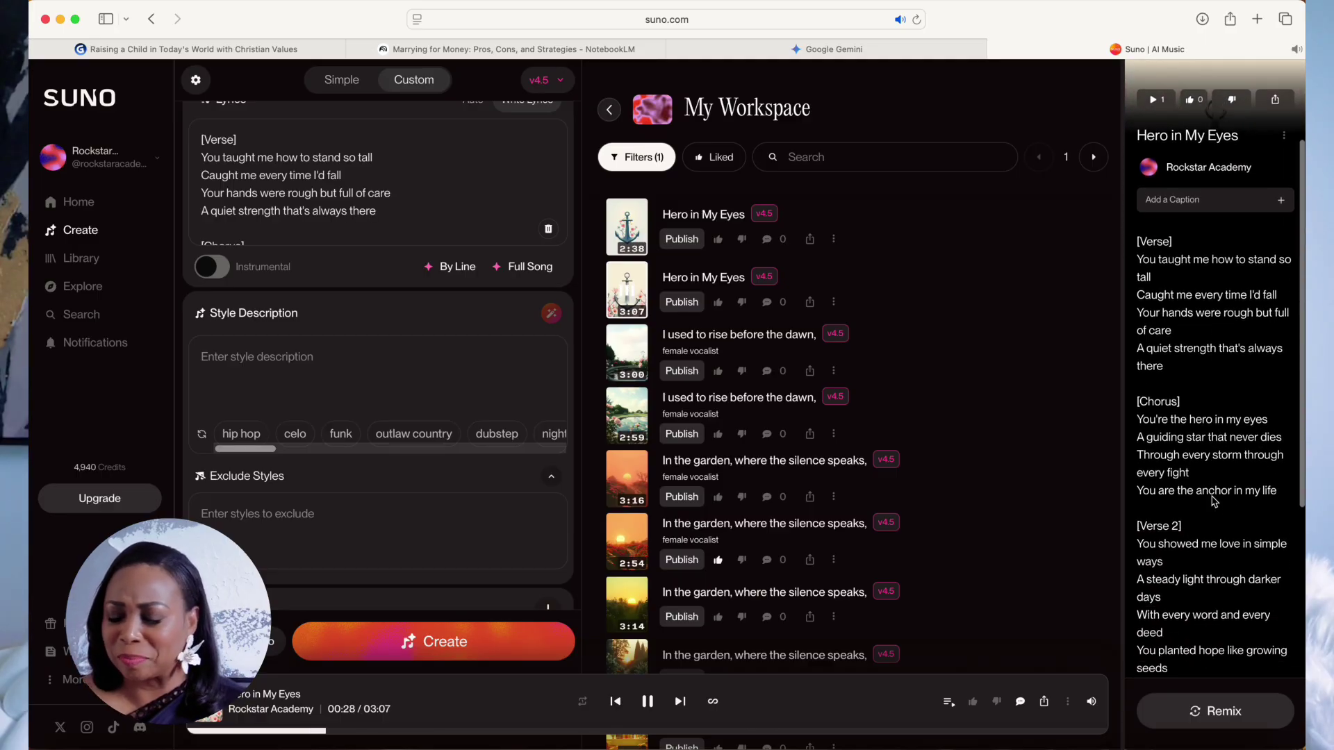
pyautogui.scroll(1, 1213, 501)
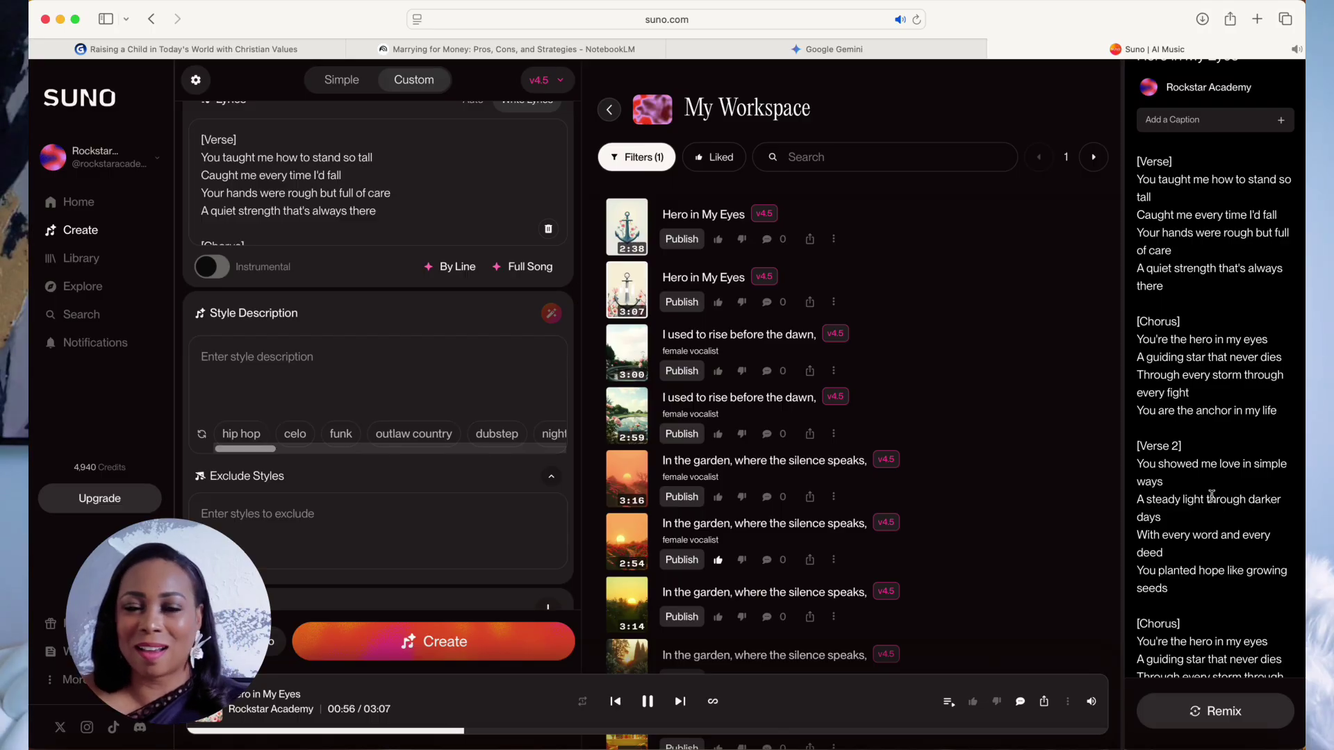
pyautogui.click(648, 701)
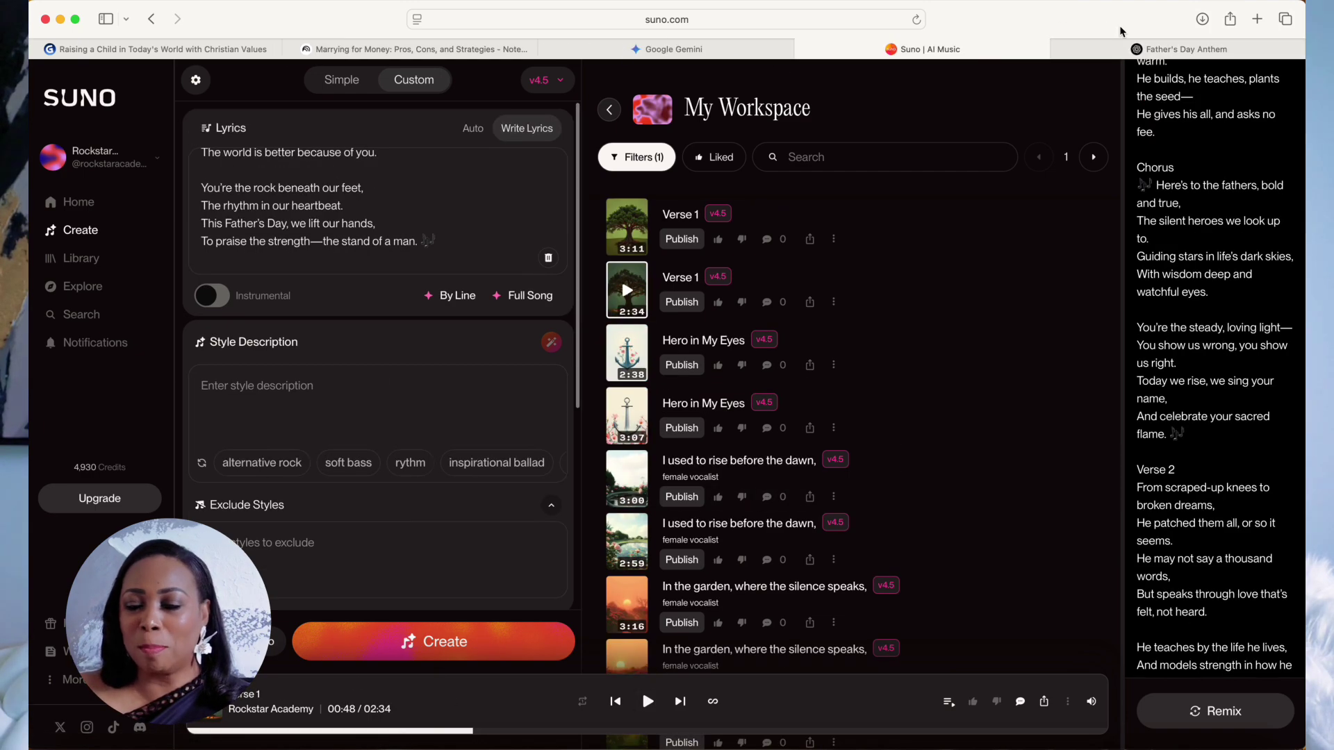
# - In ChatGPT's "Father's Day Anthem" chat, edit the original prompt to ask for a "reggae dancehall" anthem and resubmit it
pyautogui.click(1186, 49)
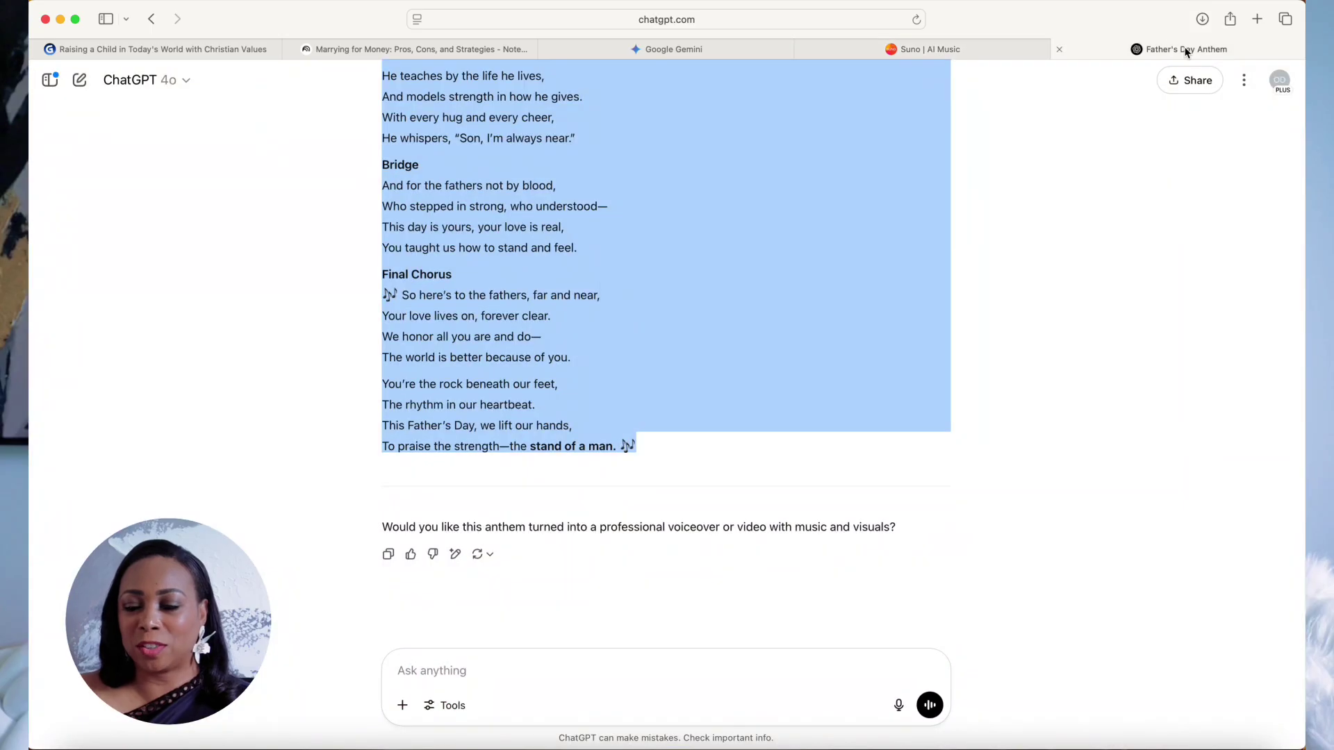
pyautogui.scroll(15, 430, 273)
pyautogui.click(401, 262)
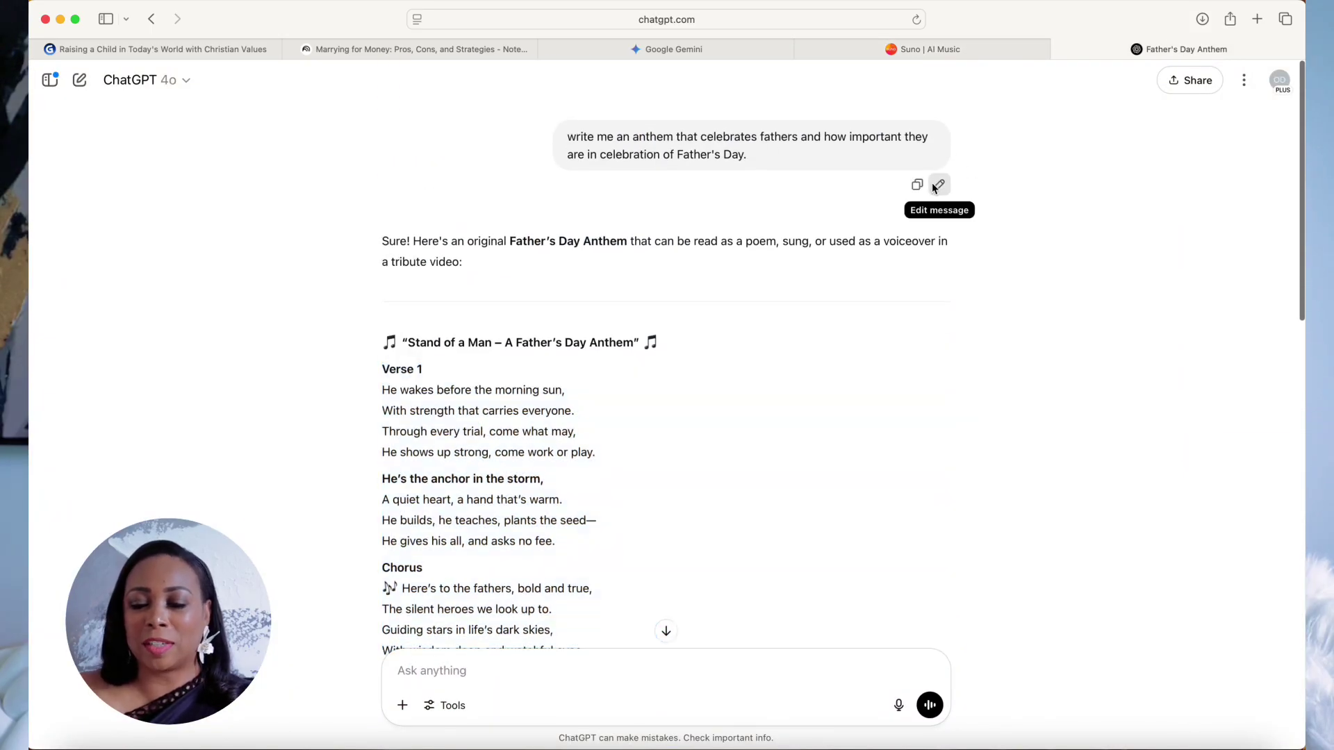
pyautogui.click(934, 186)
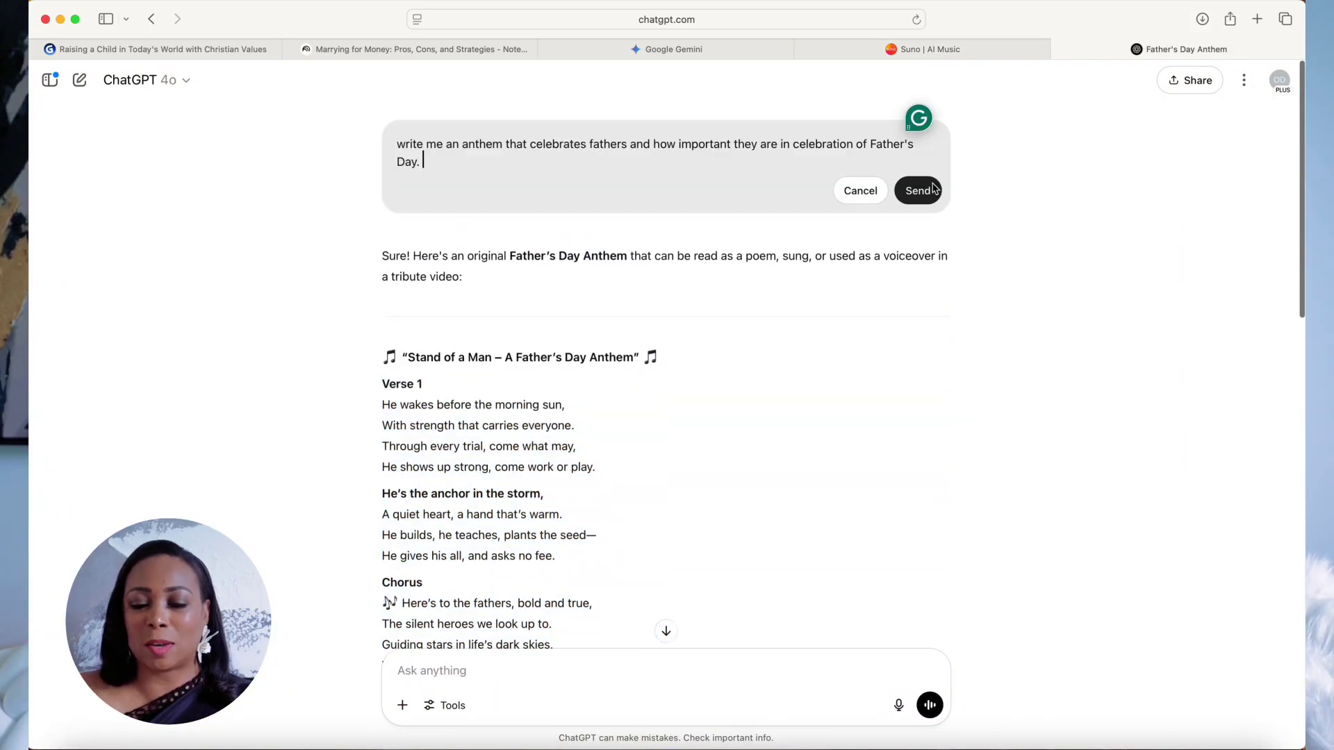
pyautogui.click(458, 144)
pyautogui.press('BackSpace')
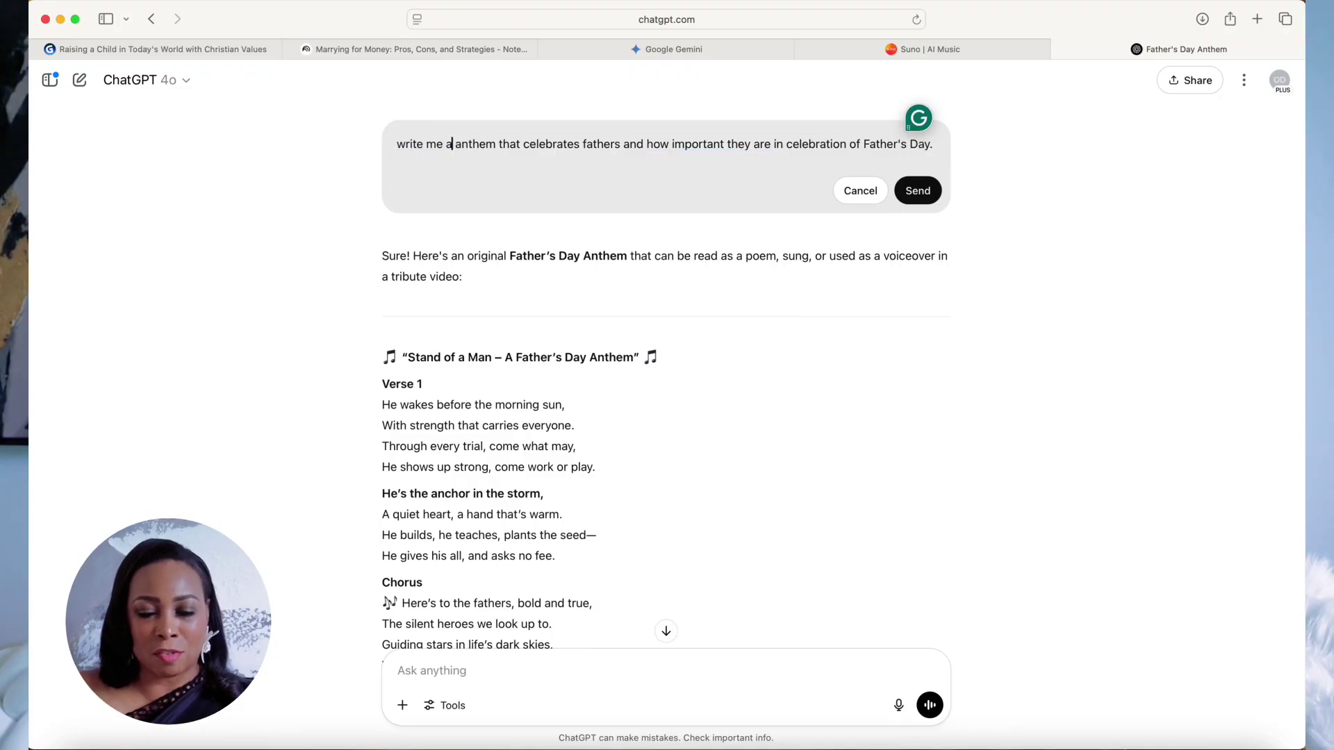
pyautogui.write('reggae dan')
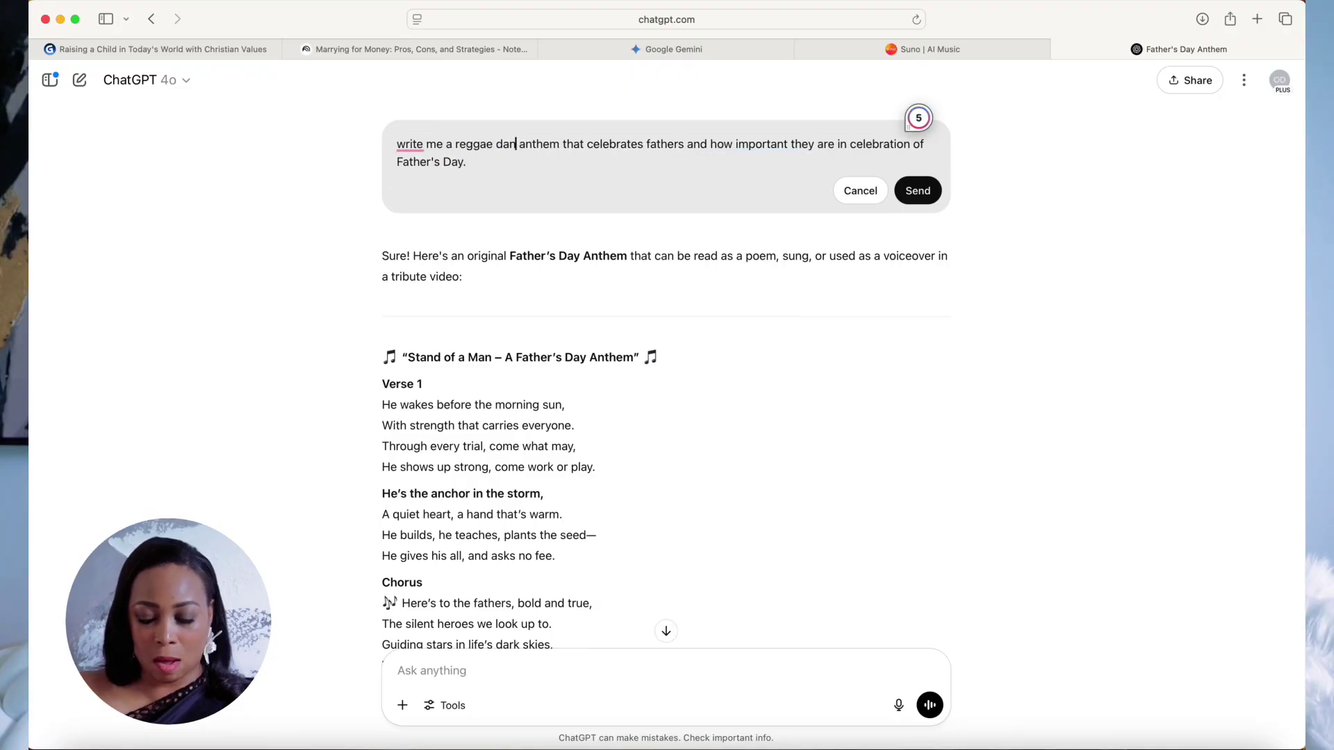
pyautogui.write('cehall')
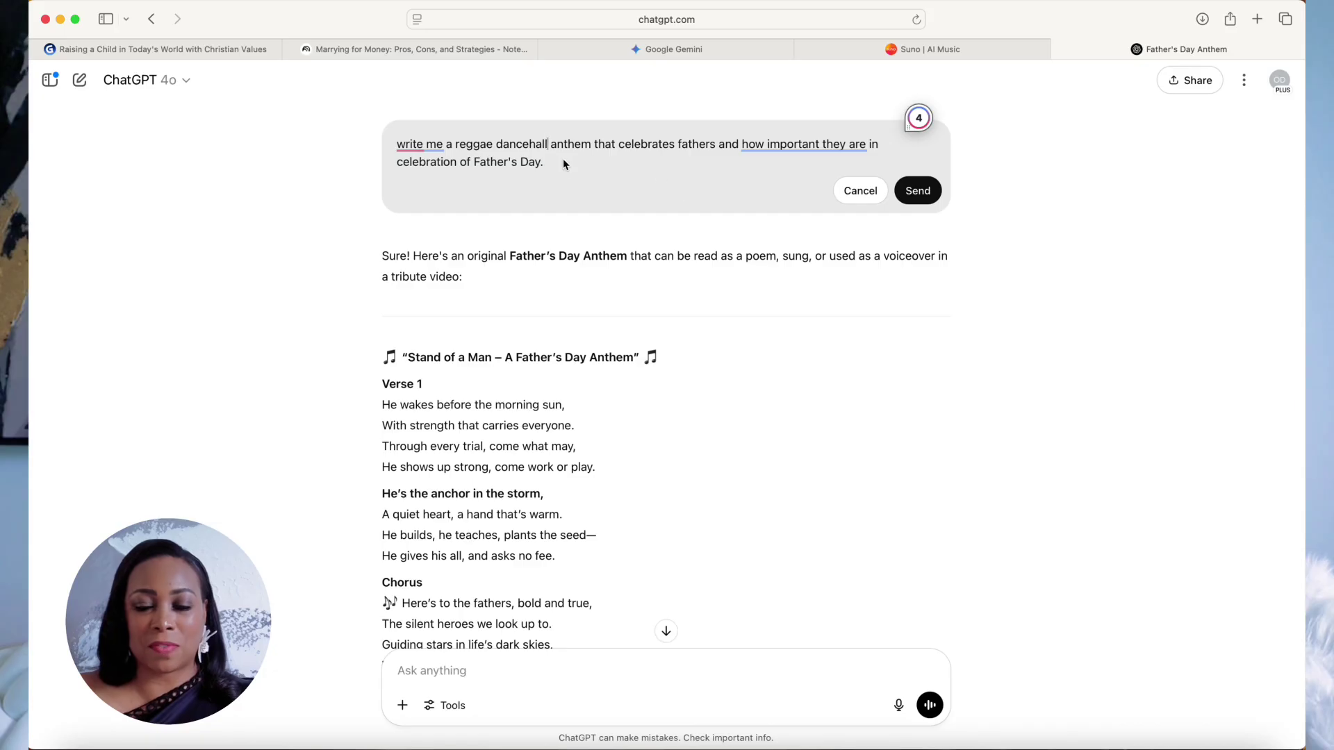
pyautogui.click(916, 200)
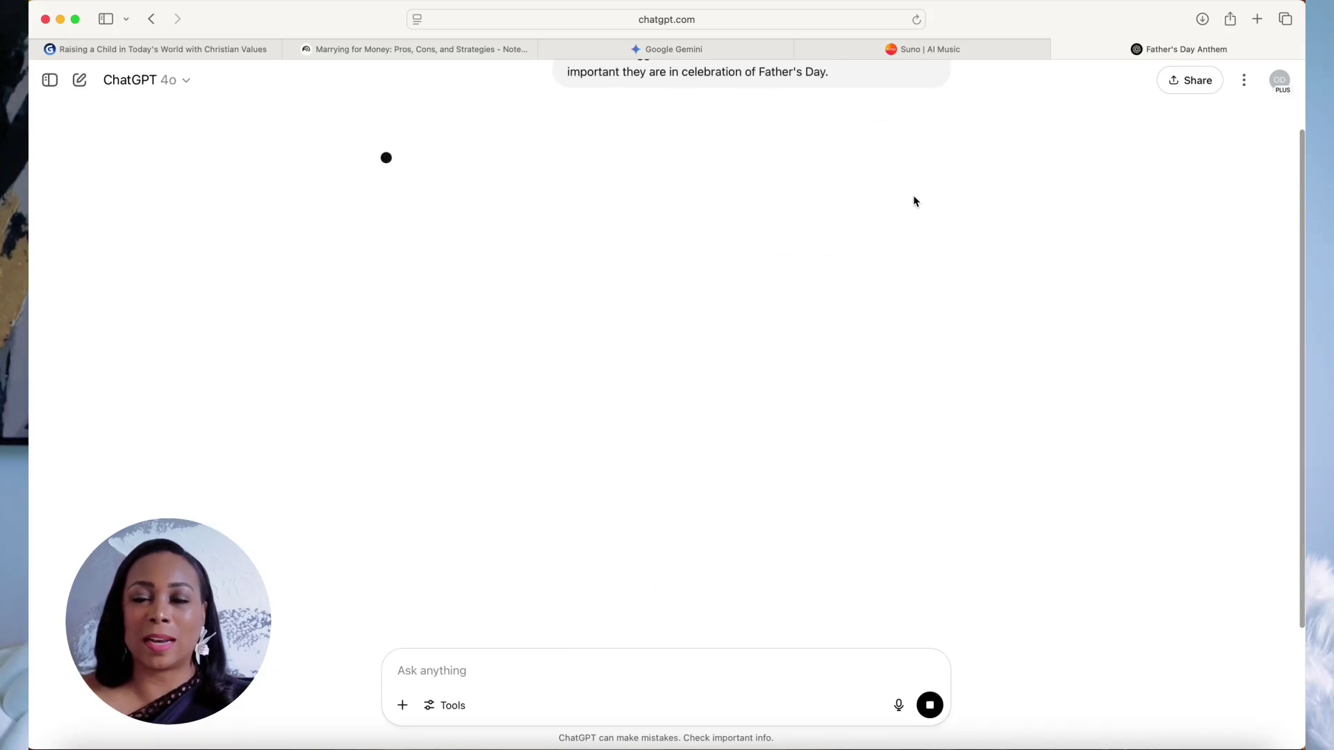
# - Copy the generated anthem lyrics from "[Intro – Chant Style]" through "(One love, One Father!)"
pyautogui.scroll(-1, 389, 409)
pyautogui.scroll(-1, 389, 409)
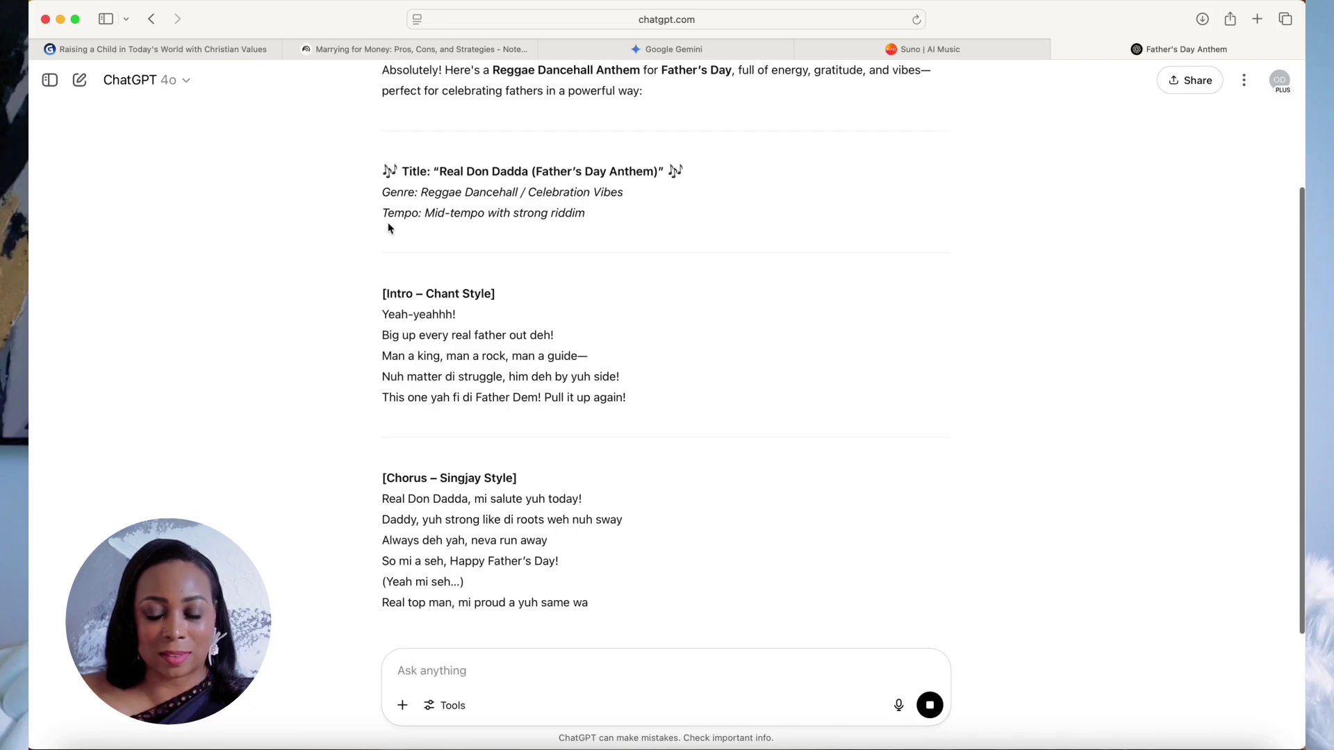
pyautogui.moveTo(382, 291); pyautogui.dragTo(575, 559)
pyautogui.rightClick(497, 507)
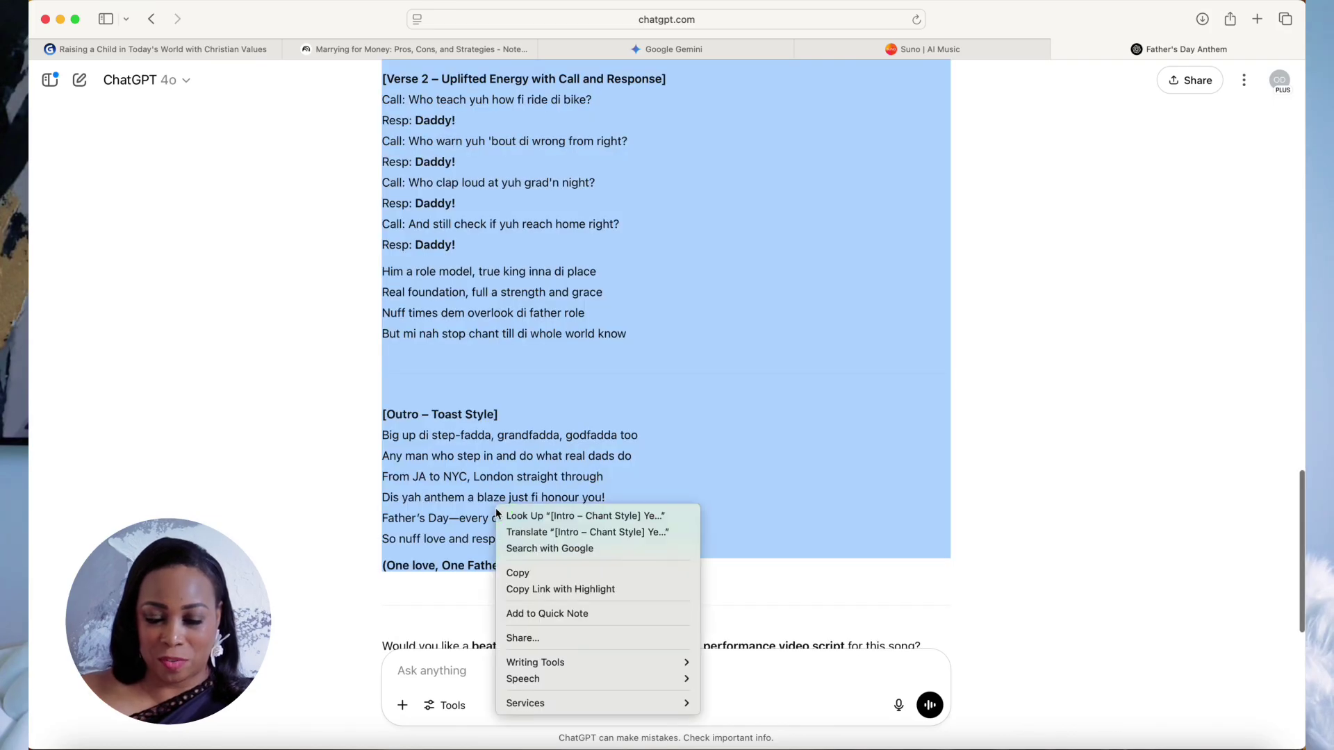
pyautogui.click(532, 574)
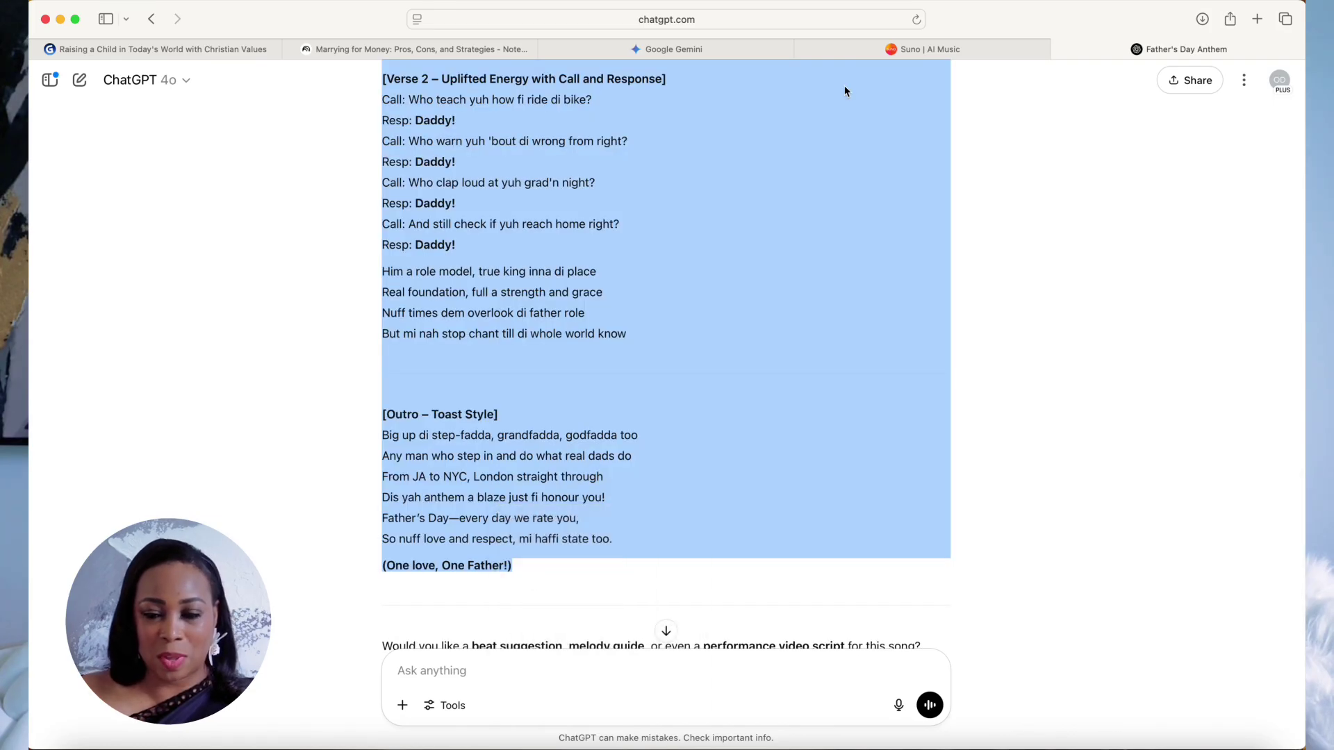
# - Switch back to Suno, reload the site from its home page and open a blank song creation form
pyautogui.click(903, 48)
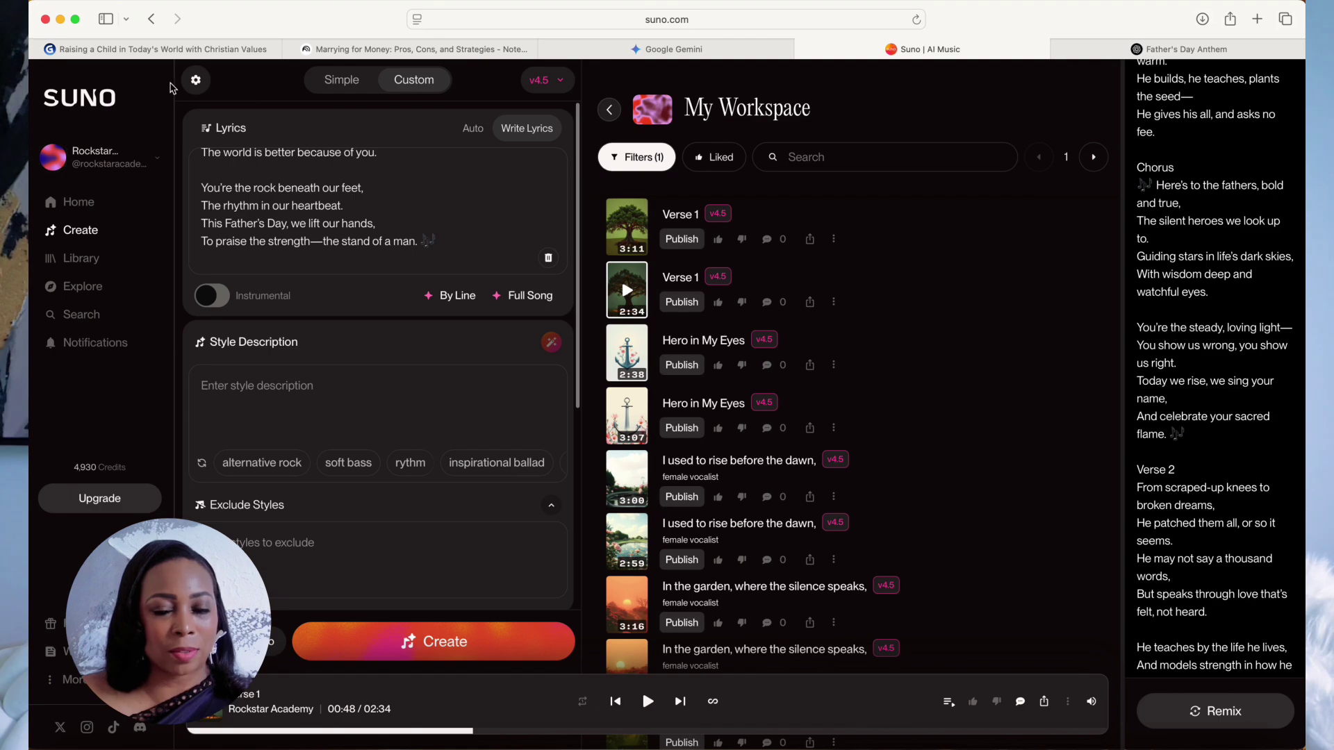
pyautogui.click(687, 21)
pyautogui.write('sun')
pyautogui.press('Return')
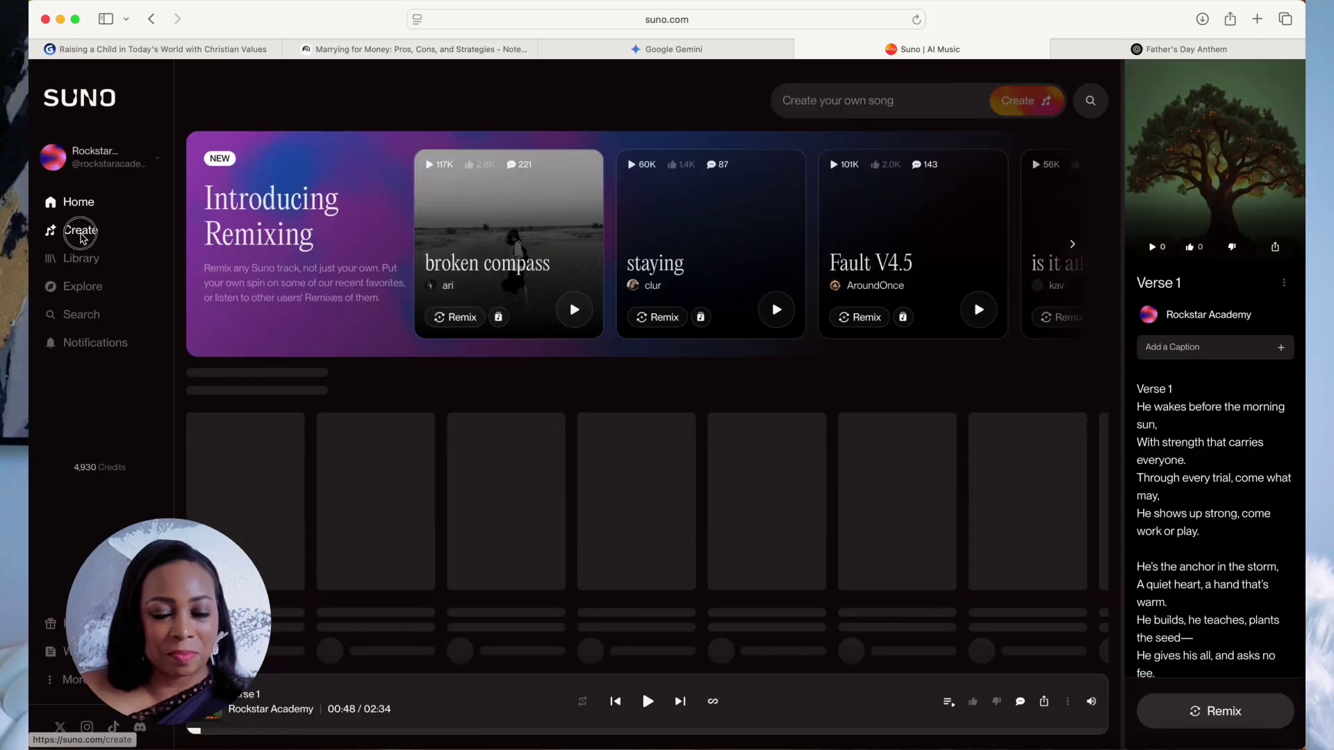
pyautogui.click(81, 233)
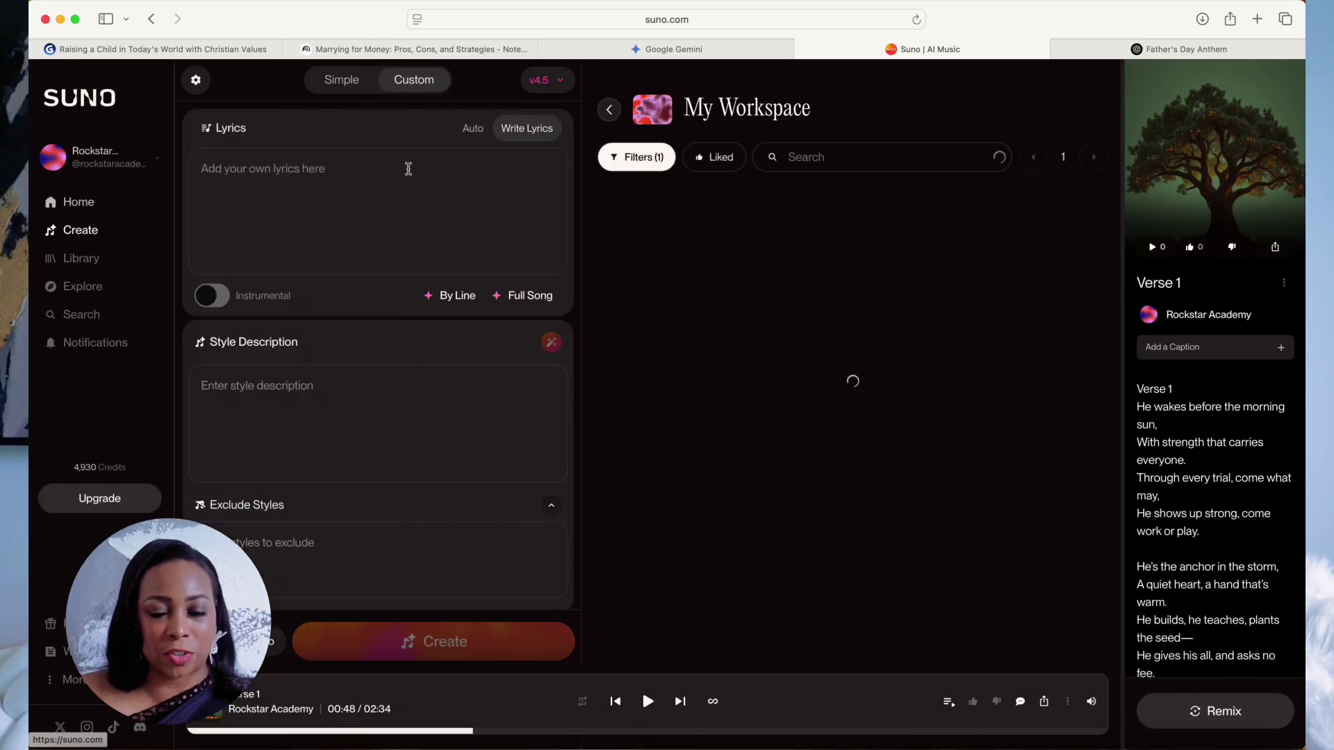
# - Create a song from the copied anthem lyrics with the style description "reggae dancehall"
pyautogui.click(273, 180)
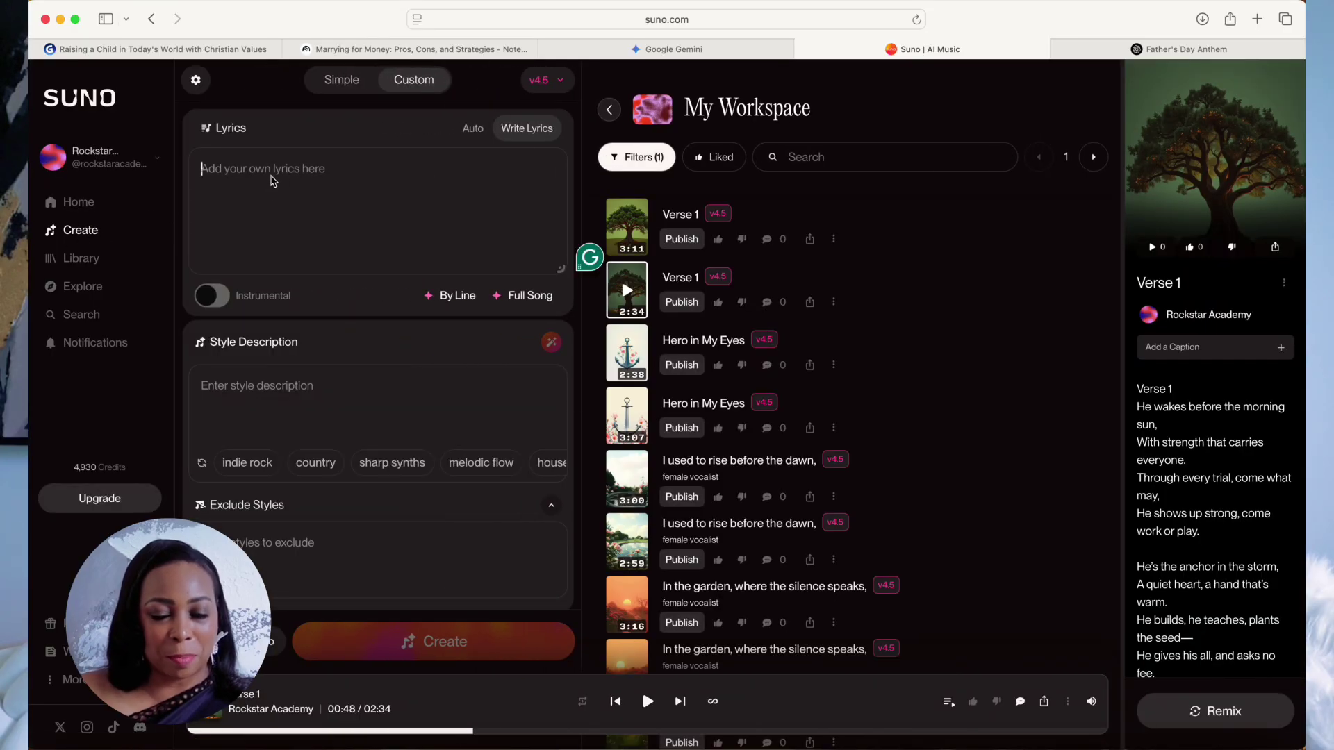
pyautogui.rightClick(273, 181)
pyautogui.click(292, 216)
pyautogui.click(273, 394)
pyautogui.write('reggae')
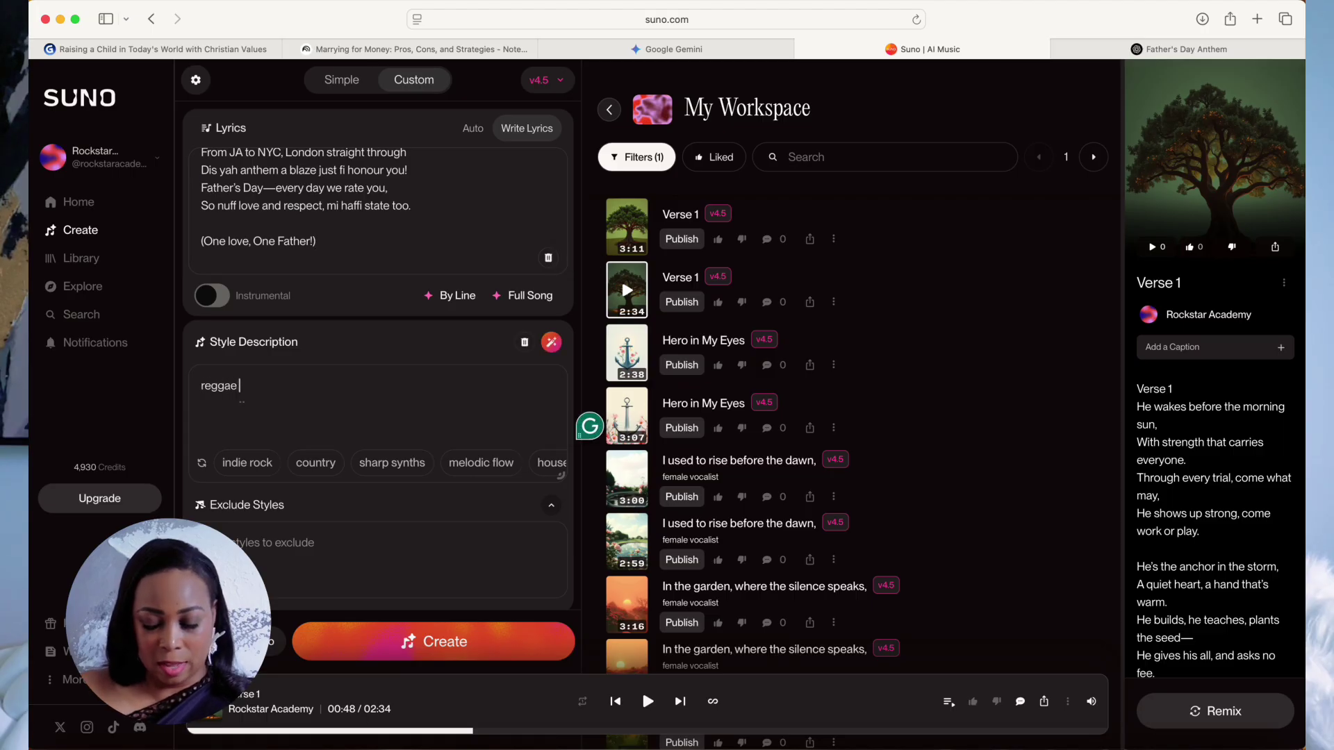
pyautogui.write(' dancelhall')
pyautogui.click(441, 642)
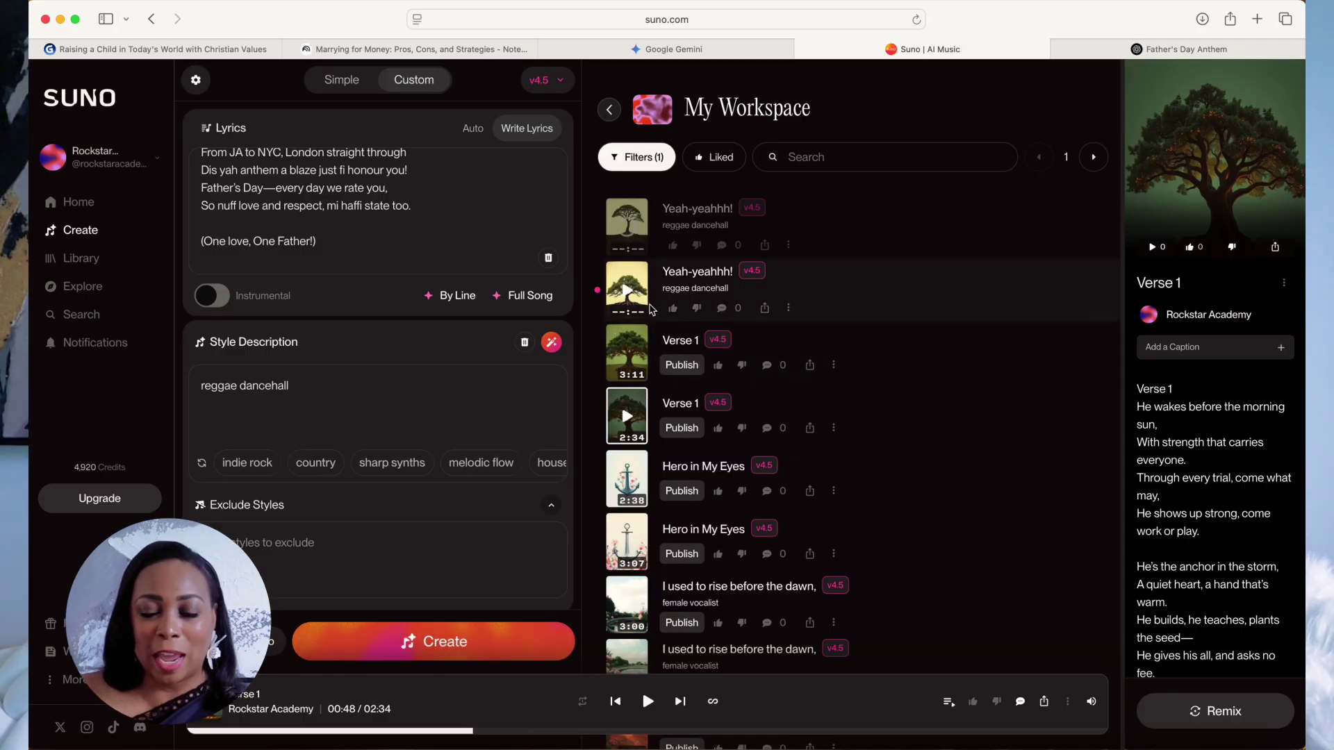
# - Play the first version of the new reggae dancehall song and read along with its lyrics
pyautogui.click(625, 227)
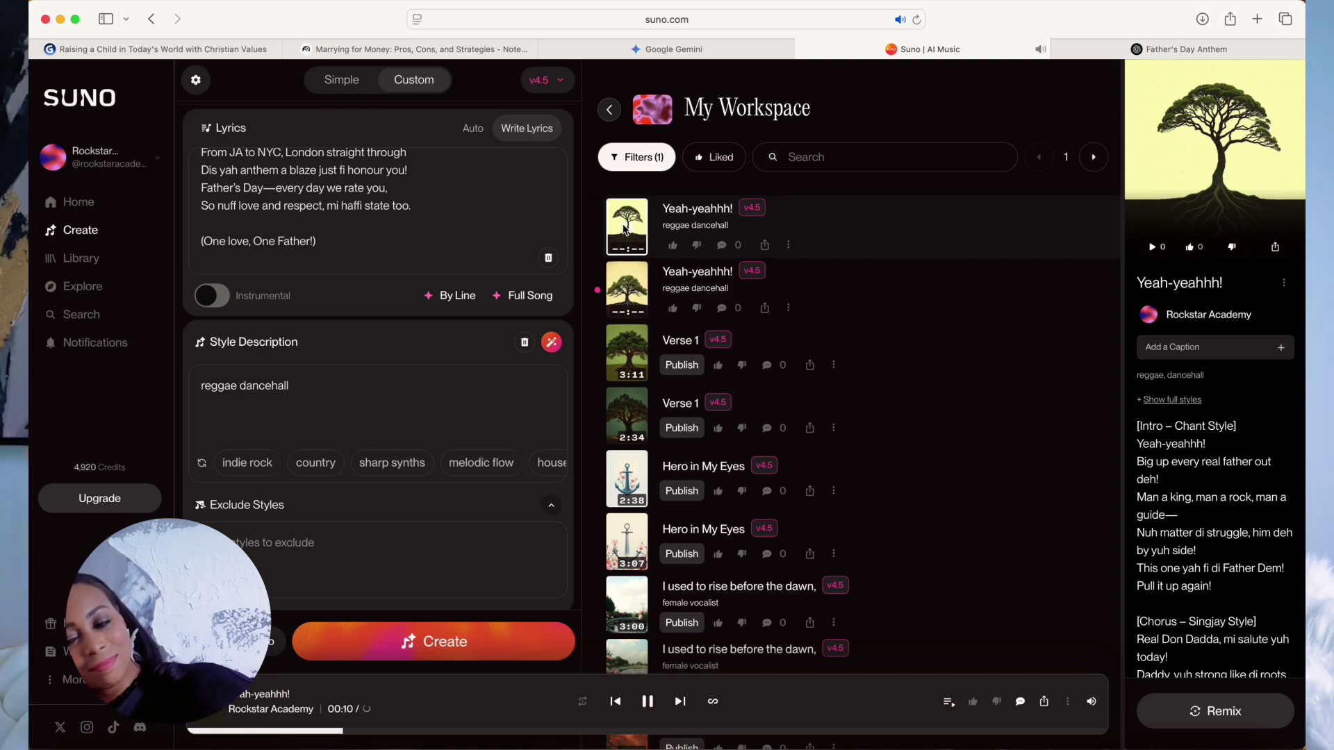
pyautogui.scroll(-7, 1250, 486)
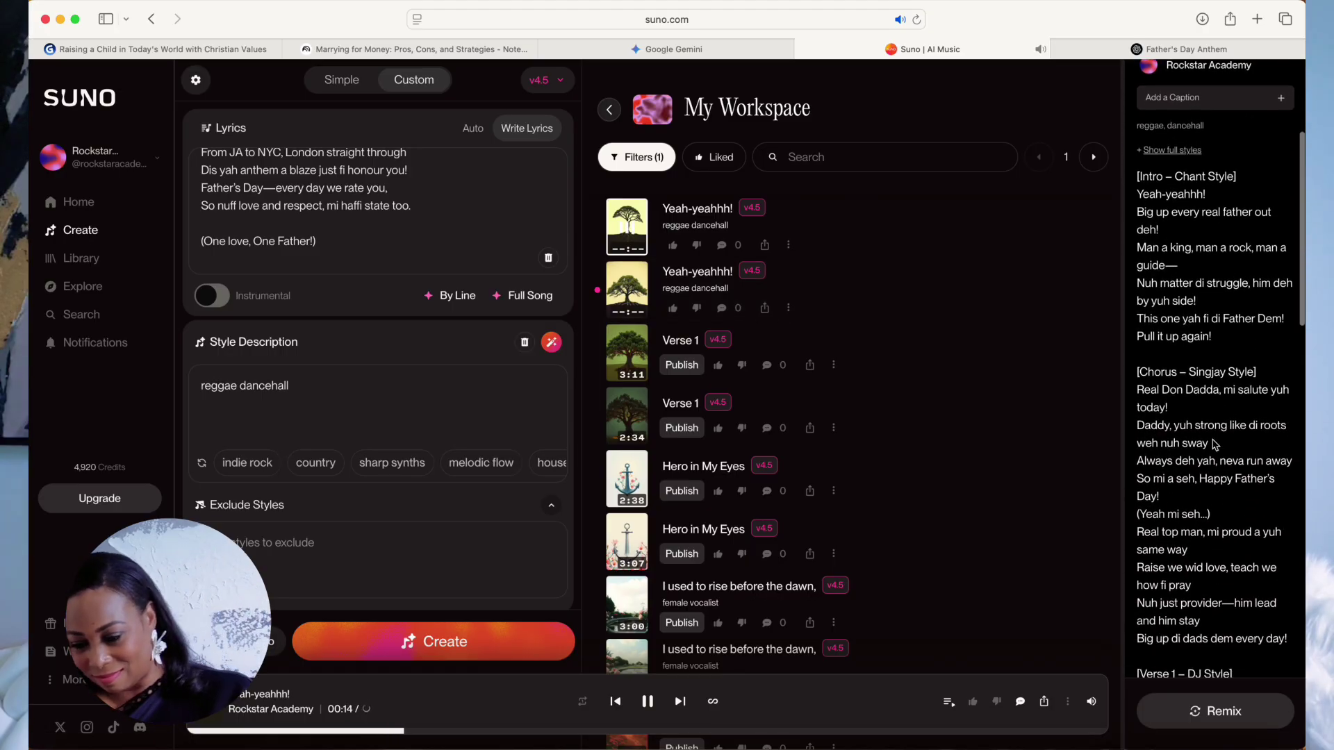
pyautogui.scroll(-2, 1212, 399)
pyautogui.scroll(-2, 1212, 400)
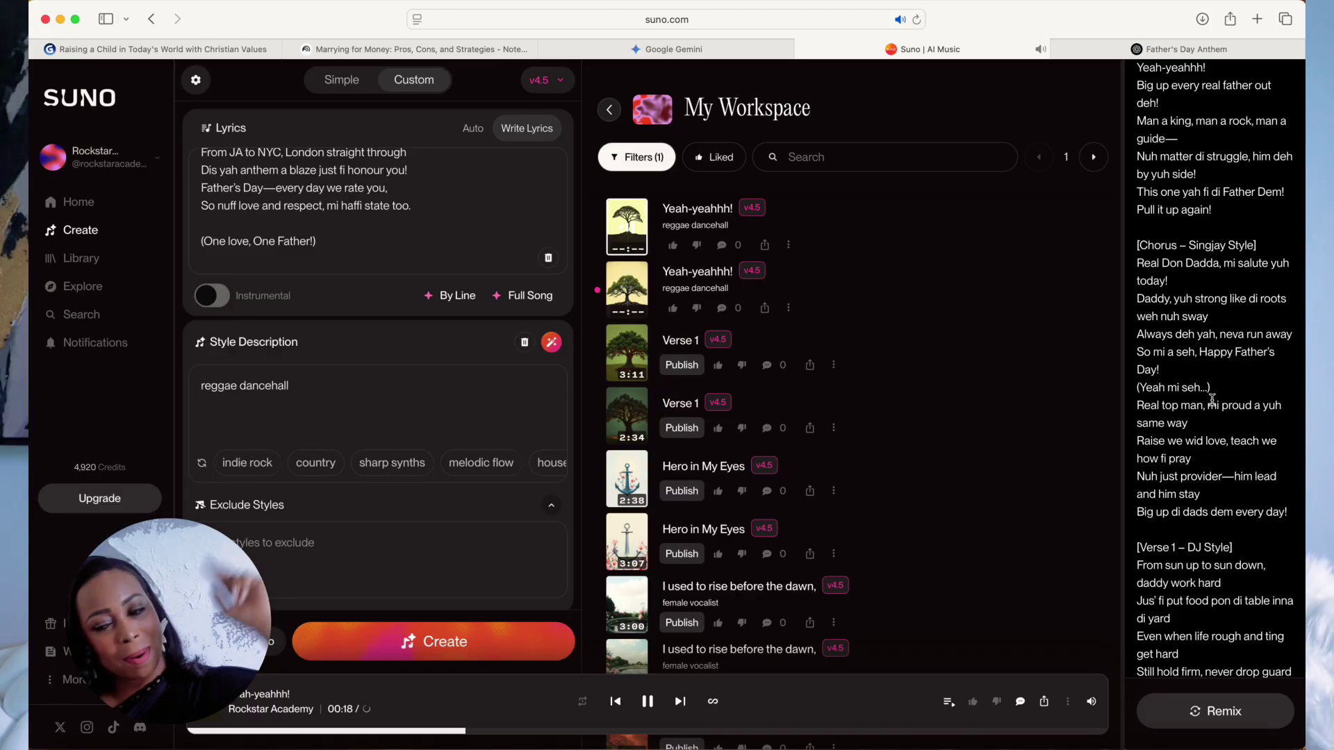
pyautogui.scroll(-2, 1212, 400)
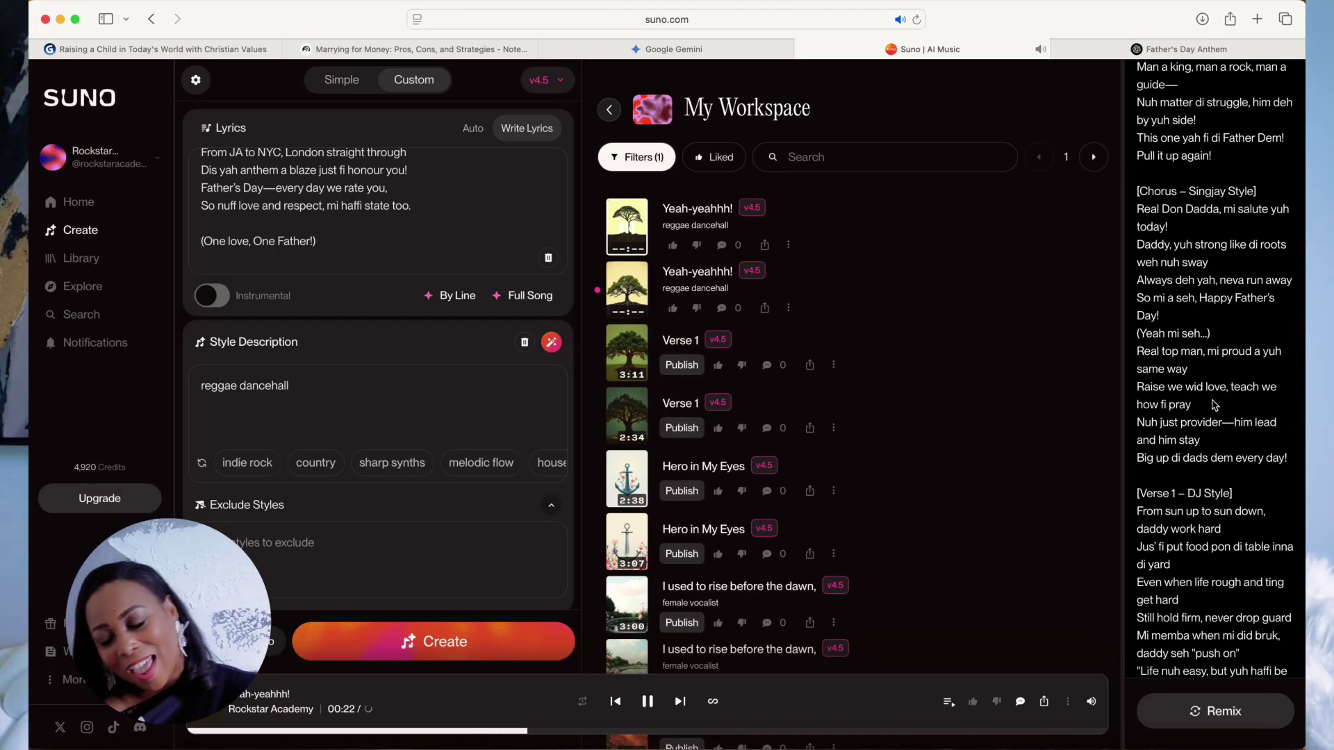
pyautogui.scroll(-2, 1214, 405)
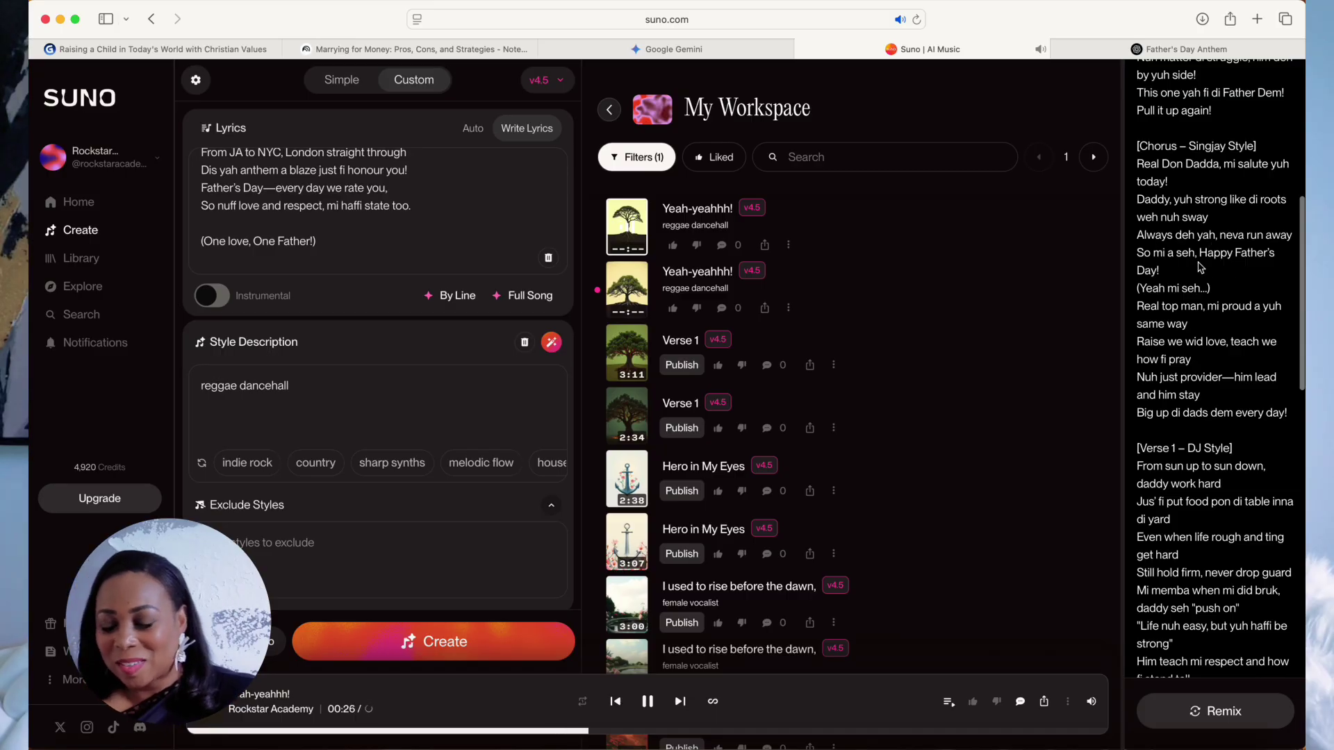
pyautogui.scroll(-4, 1199, 268)
pyautogui.scroll(-3, 1197, 262)
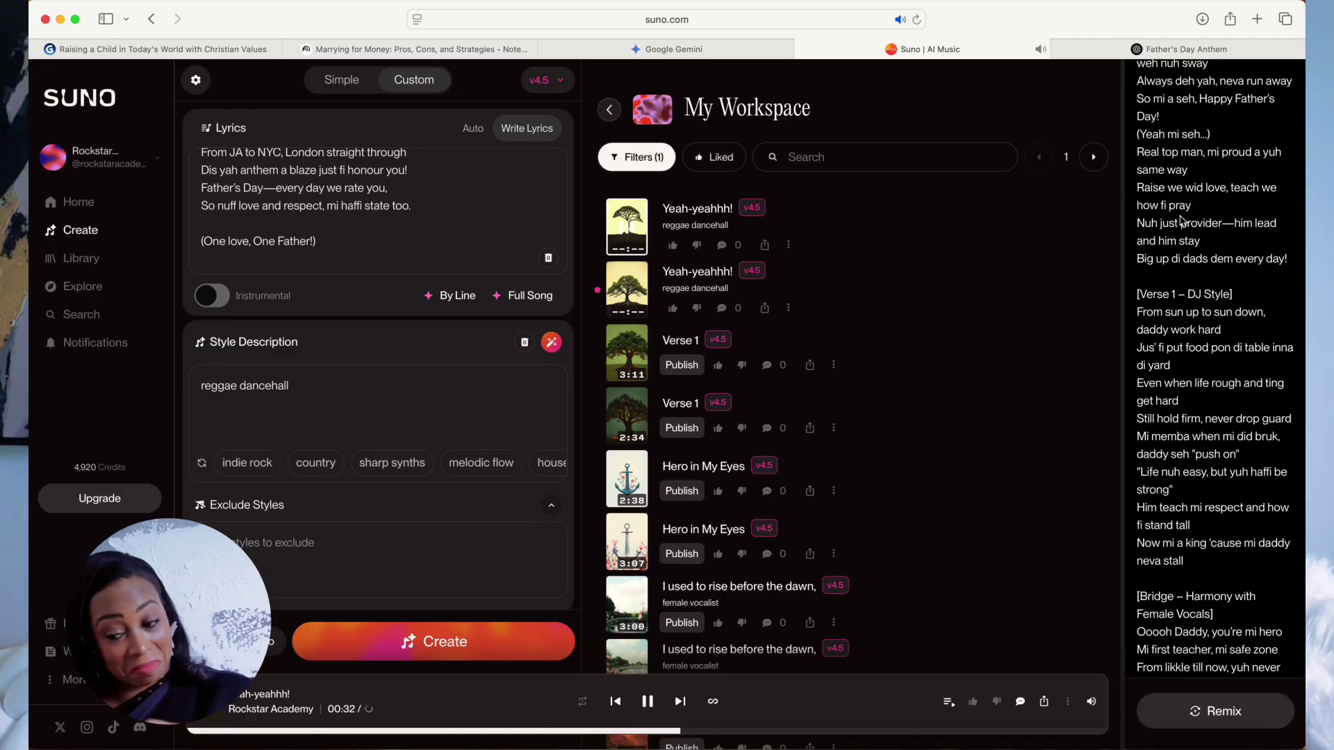
pyautogui.scroll(-1, 1182, 221)
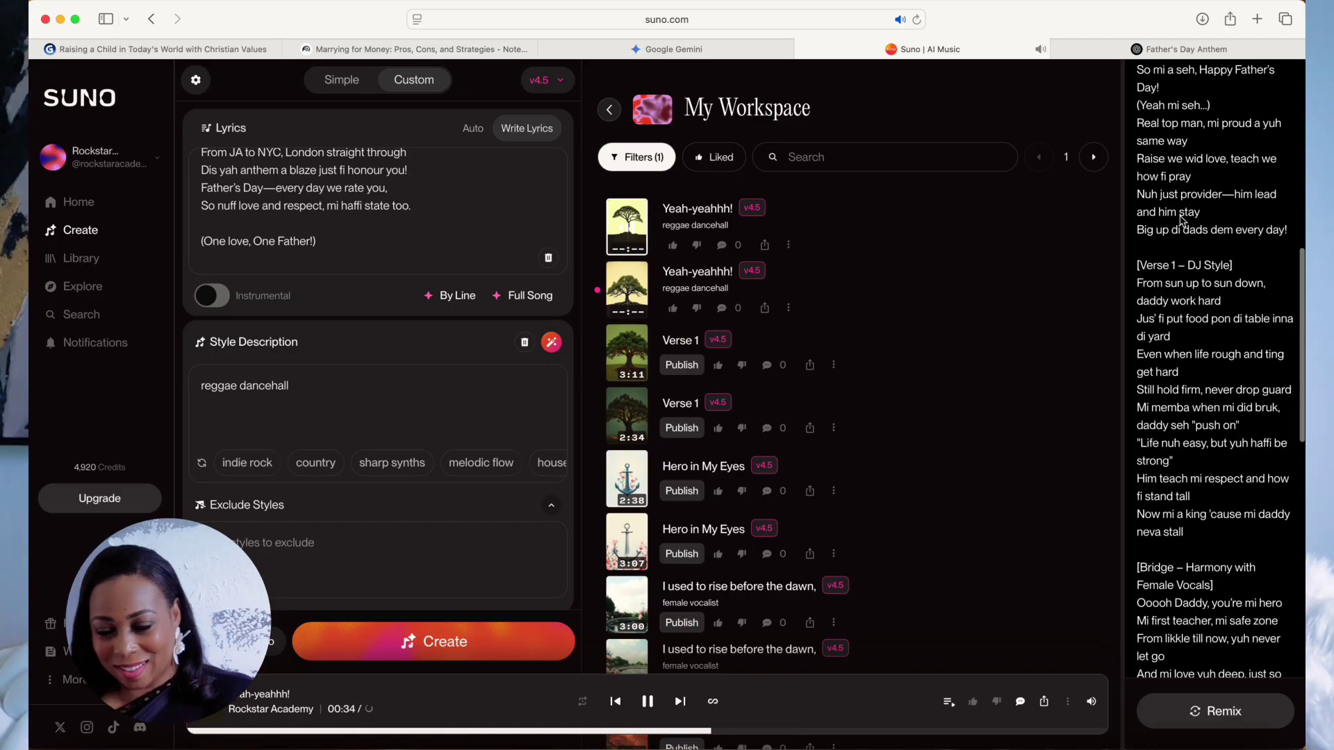
pyautogui.scroll(-3, 1182, 221)
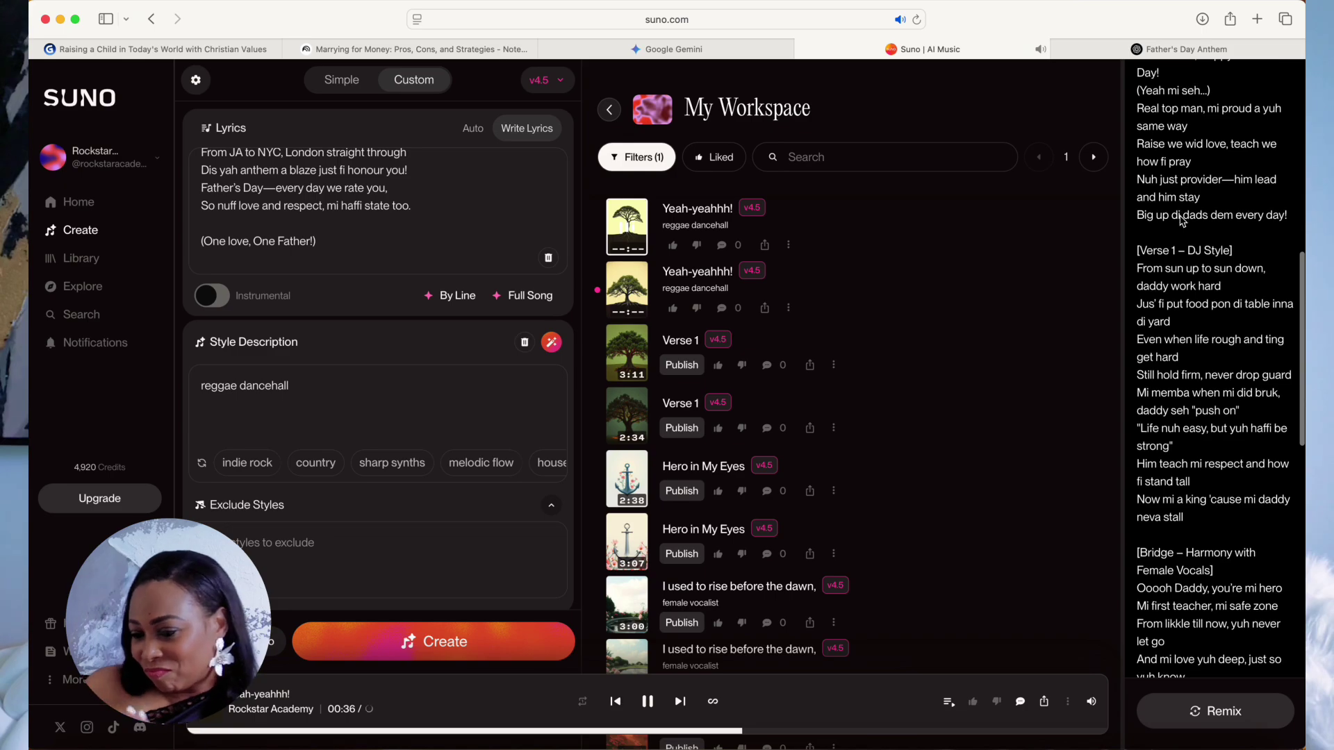
pyautogui.scroll(-1, 1182, 221)
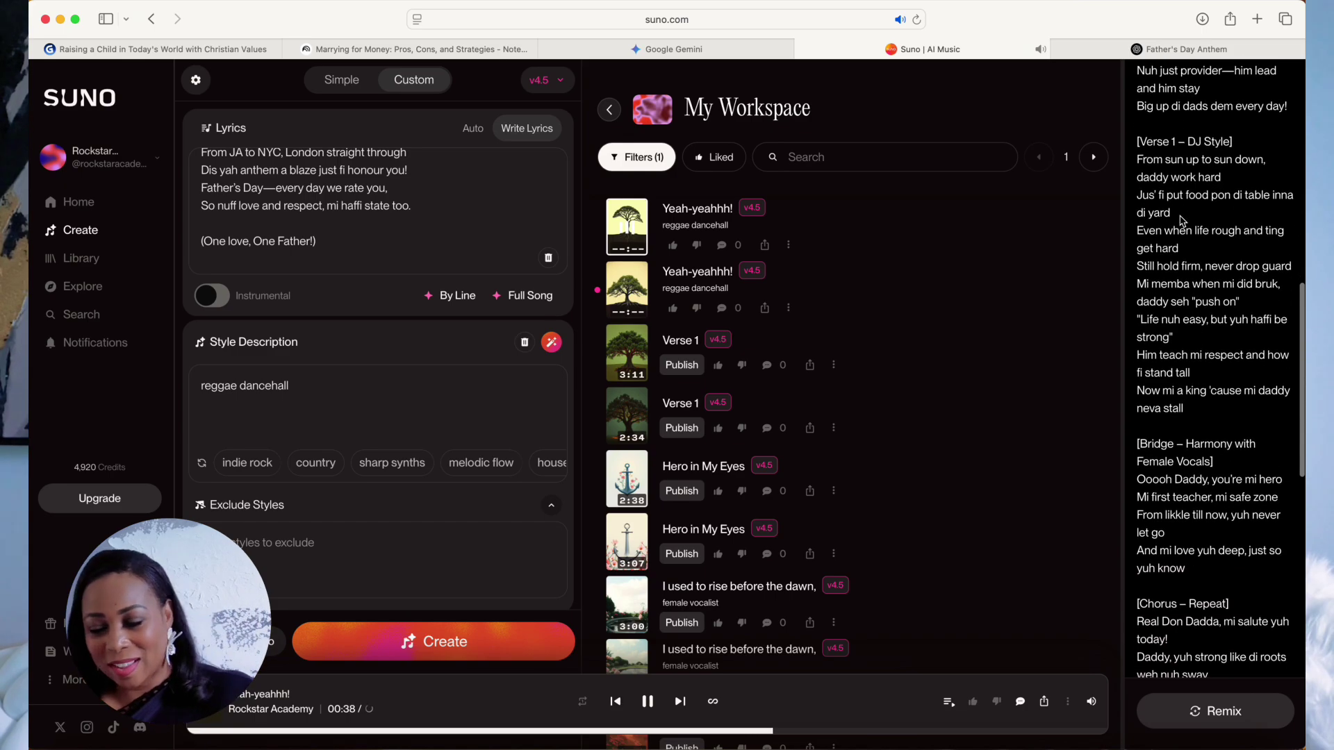
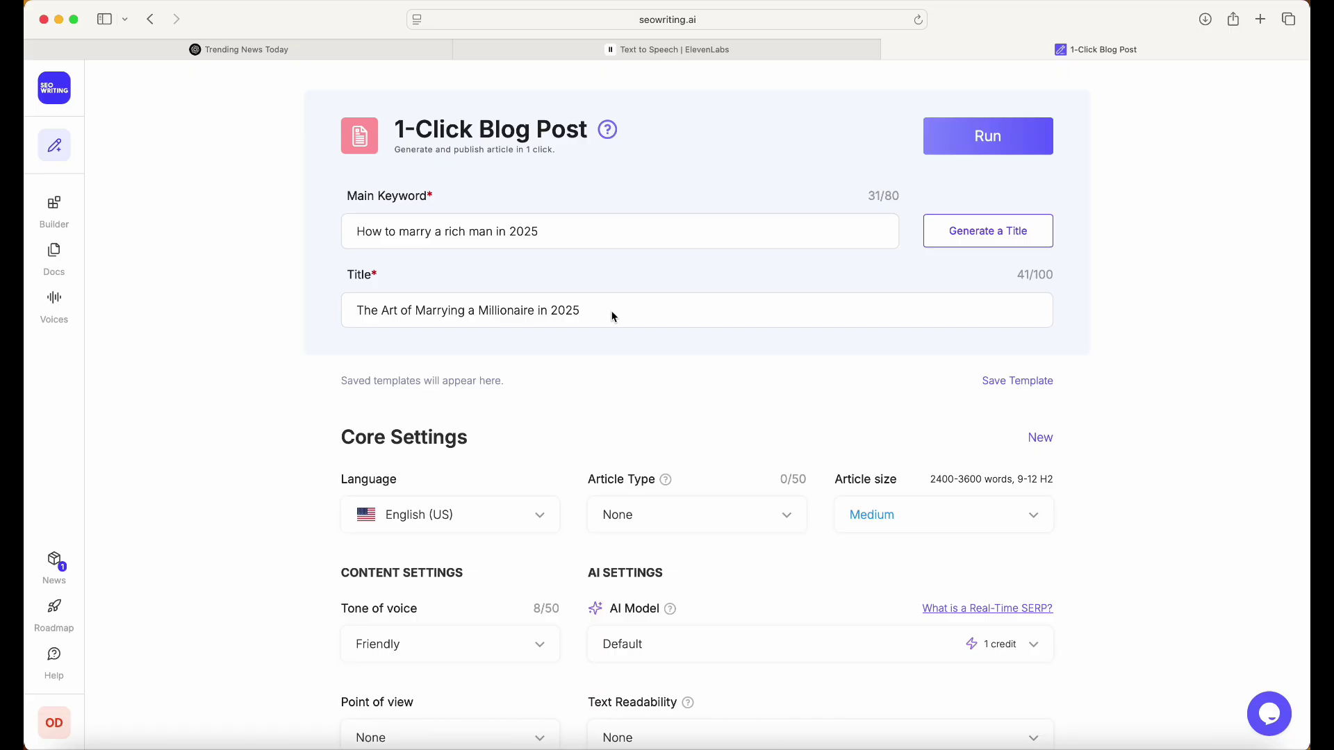
# - Set the blog post's language to English (US), article type to None and article size to Medium
pyautogui.scroll(-4, 576, 433)
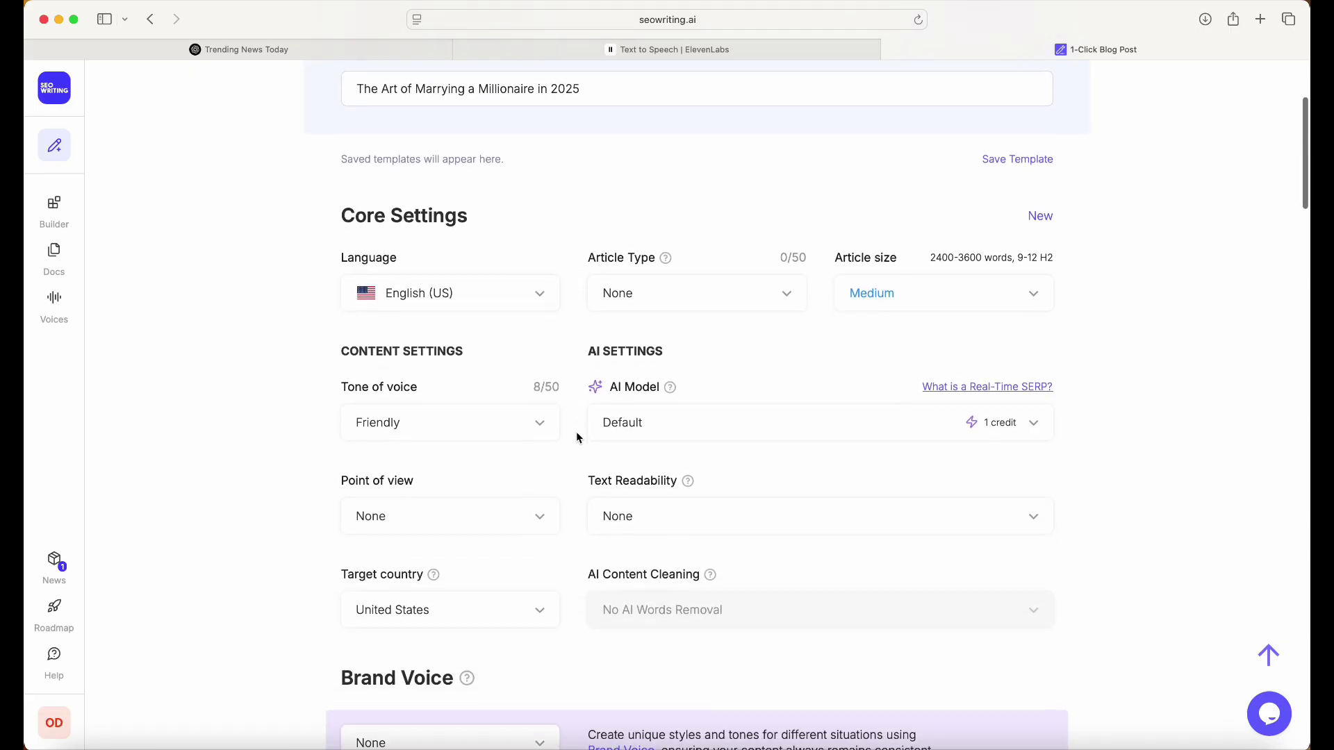
pyautogui.click(532, 269)
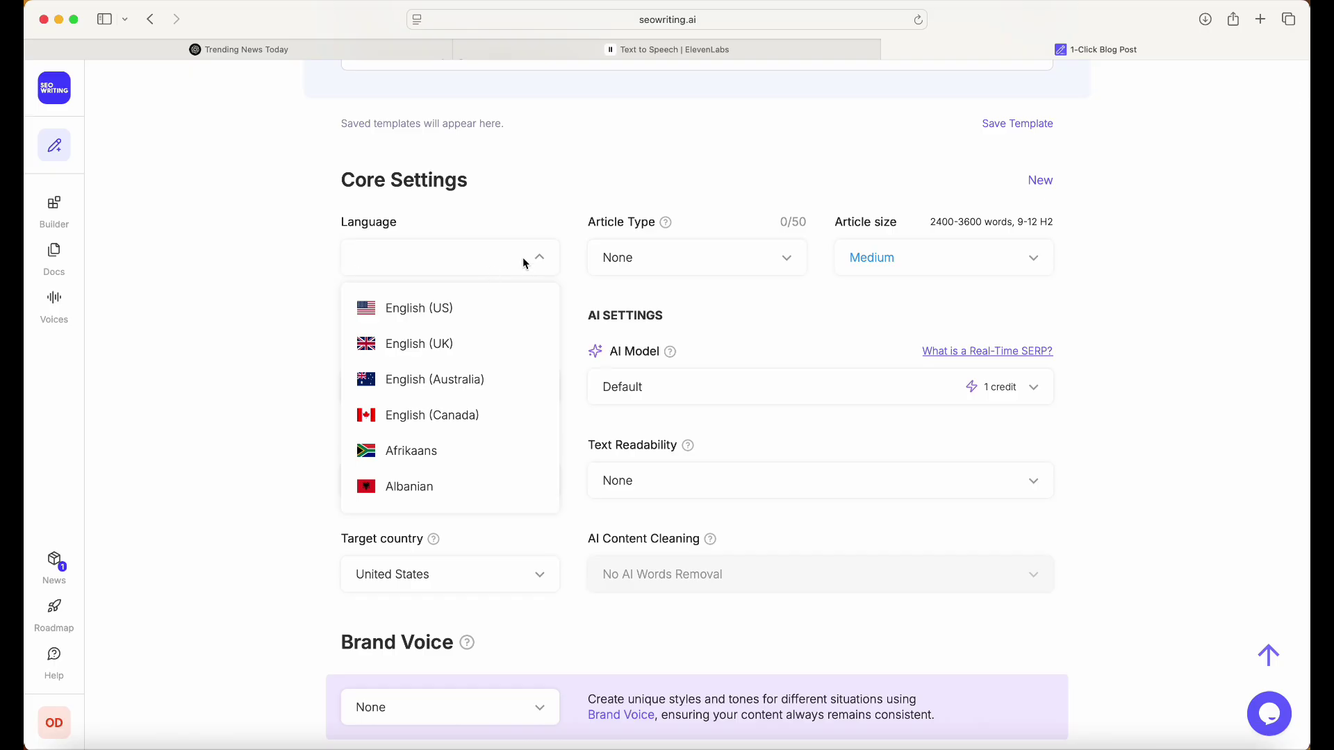
pyautogui.click(458, 306)
pyautogui.click(785, 262)
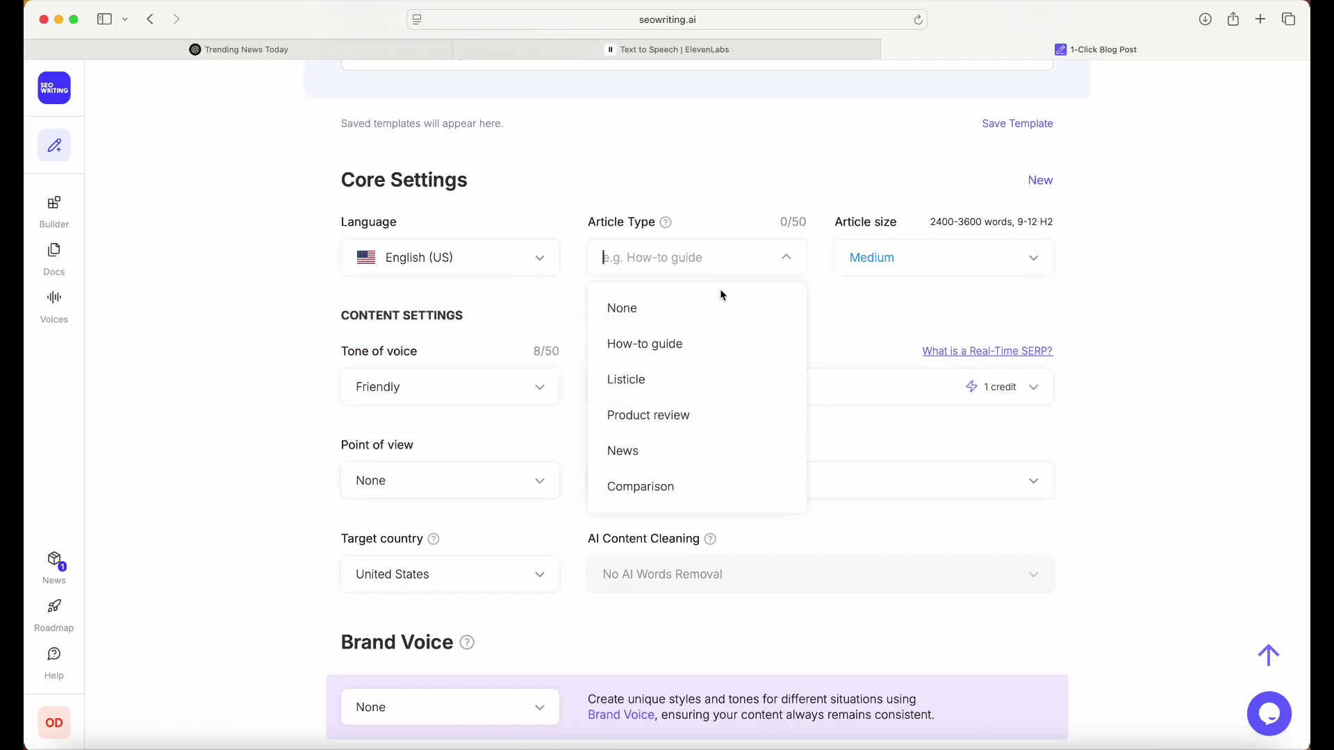
pyautogui.click(736, 305)
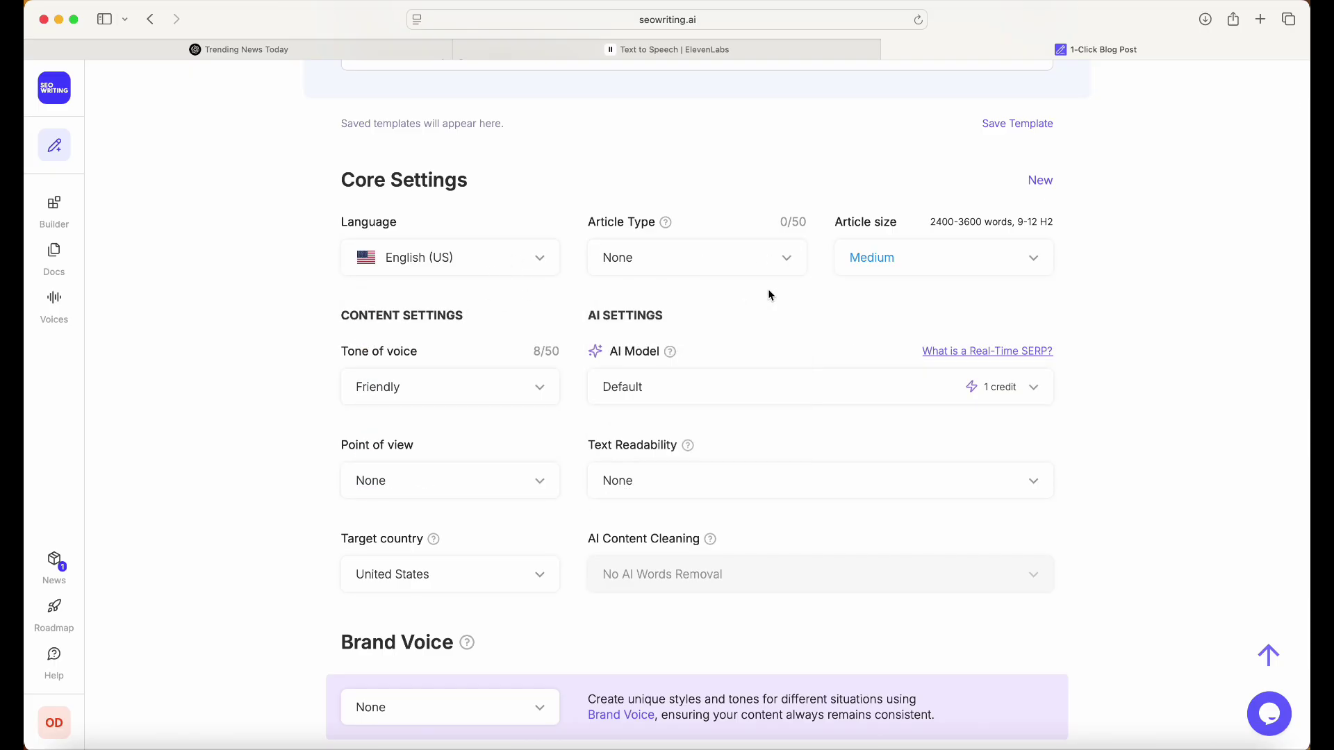
pyautogui.click(982, 266)
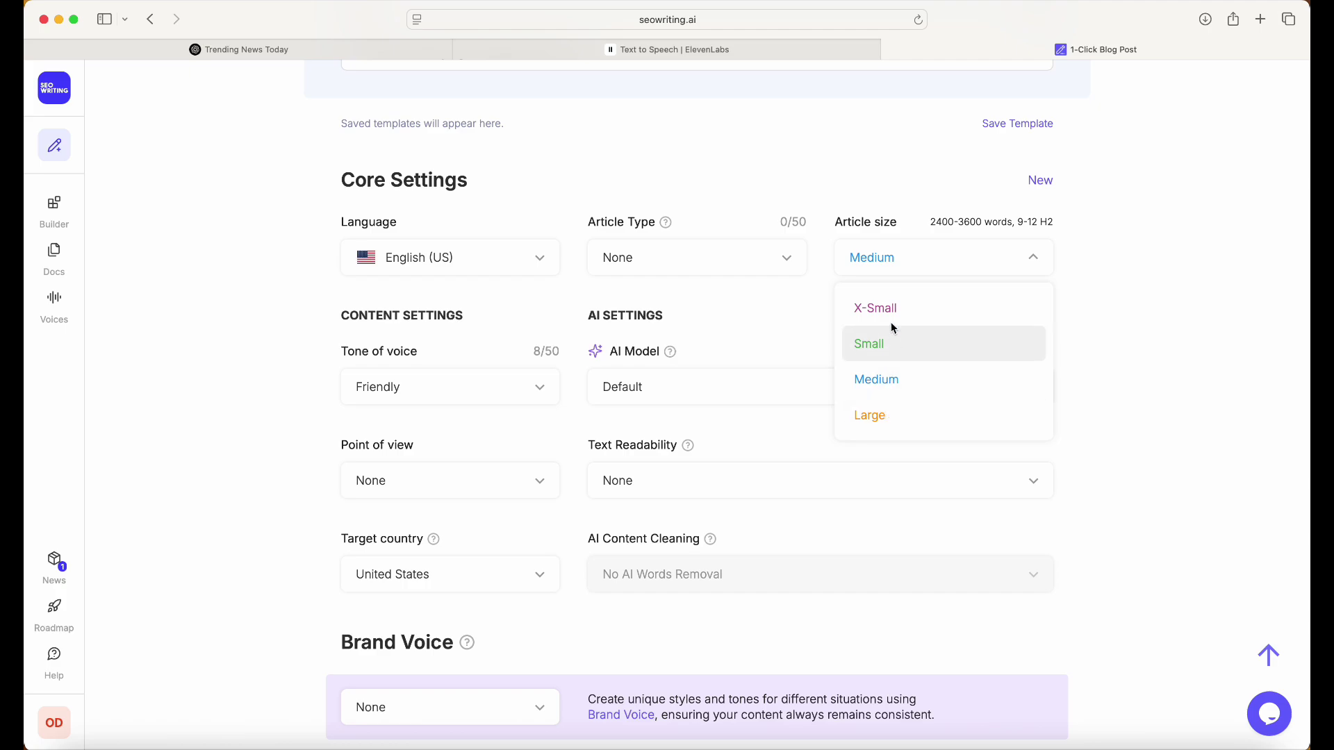
pyautogui.click(892, 381)
# - Set the tone of voice to Friendly and the point of view to first person plural, keeping the Default AI model
pyautogui.click(472, 387)
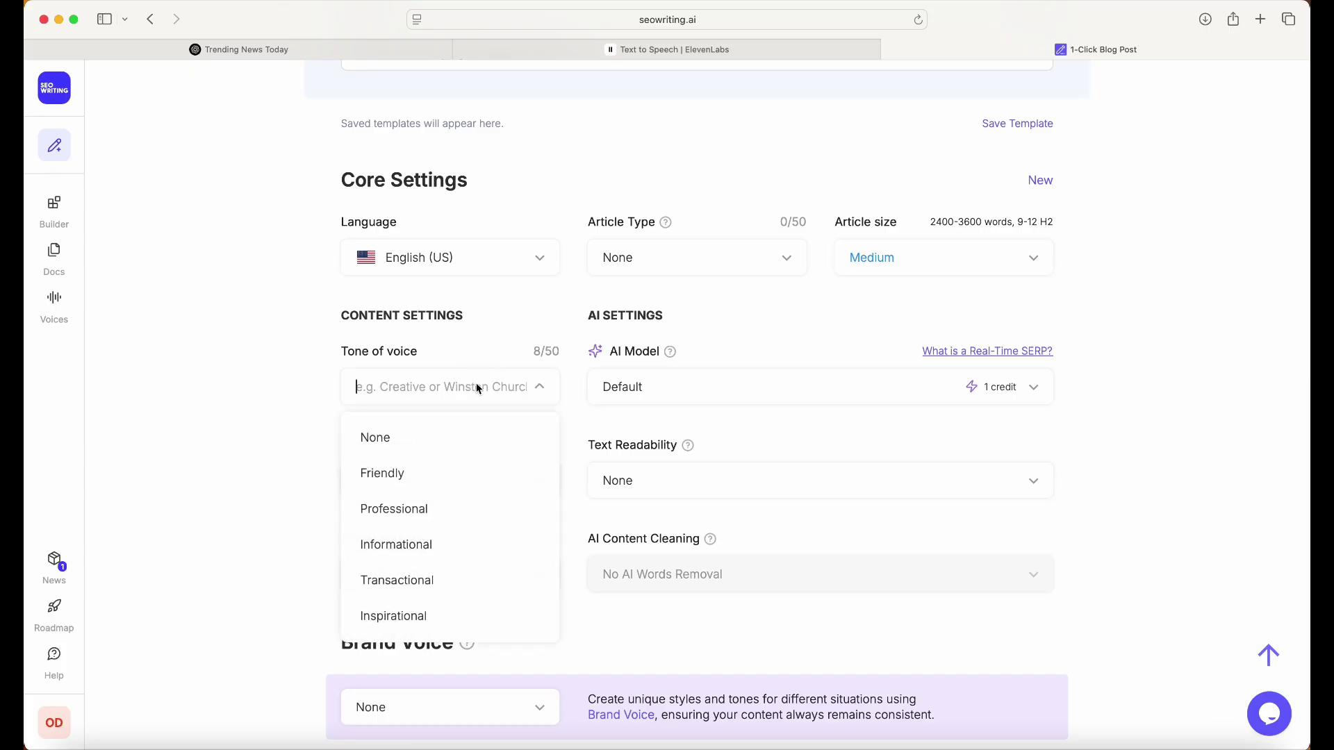
pyautogui.click(390, 476)
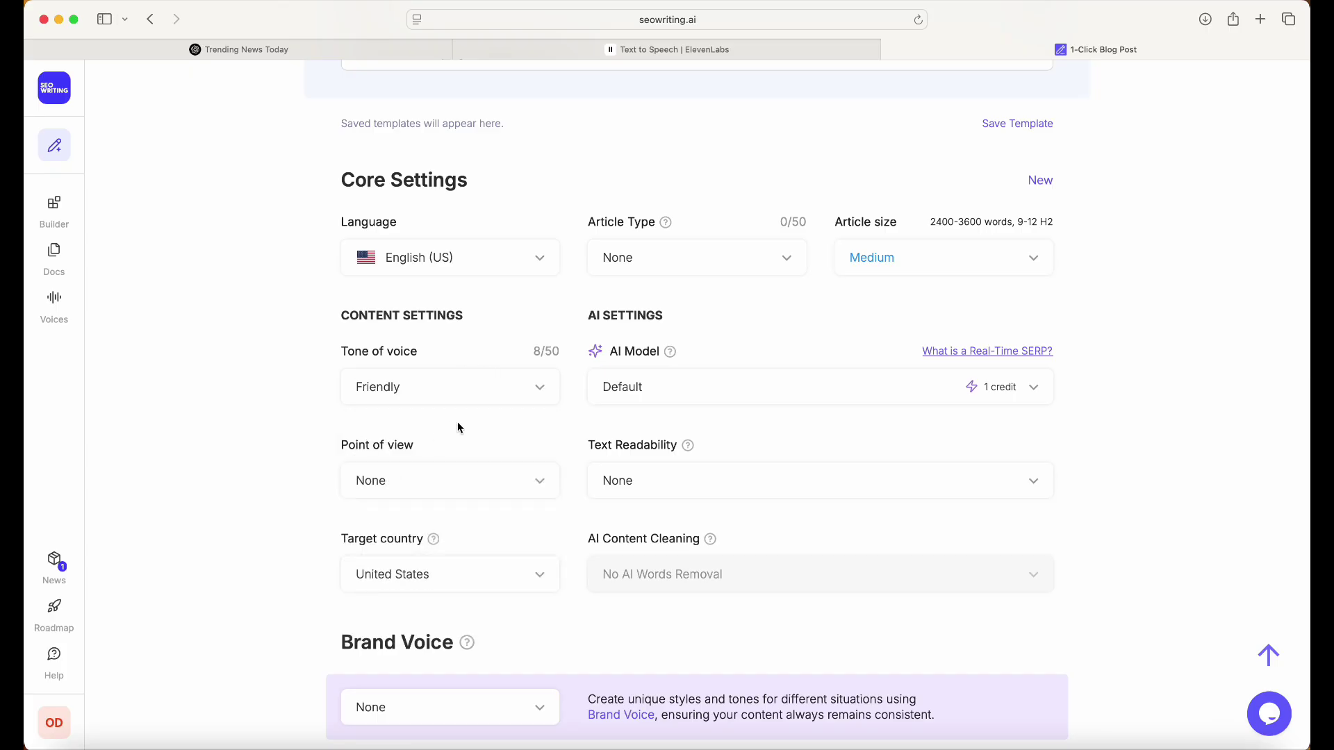
pyautogui.click(674, 392)
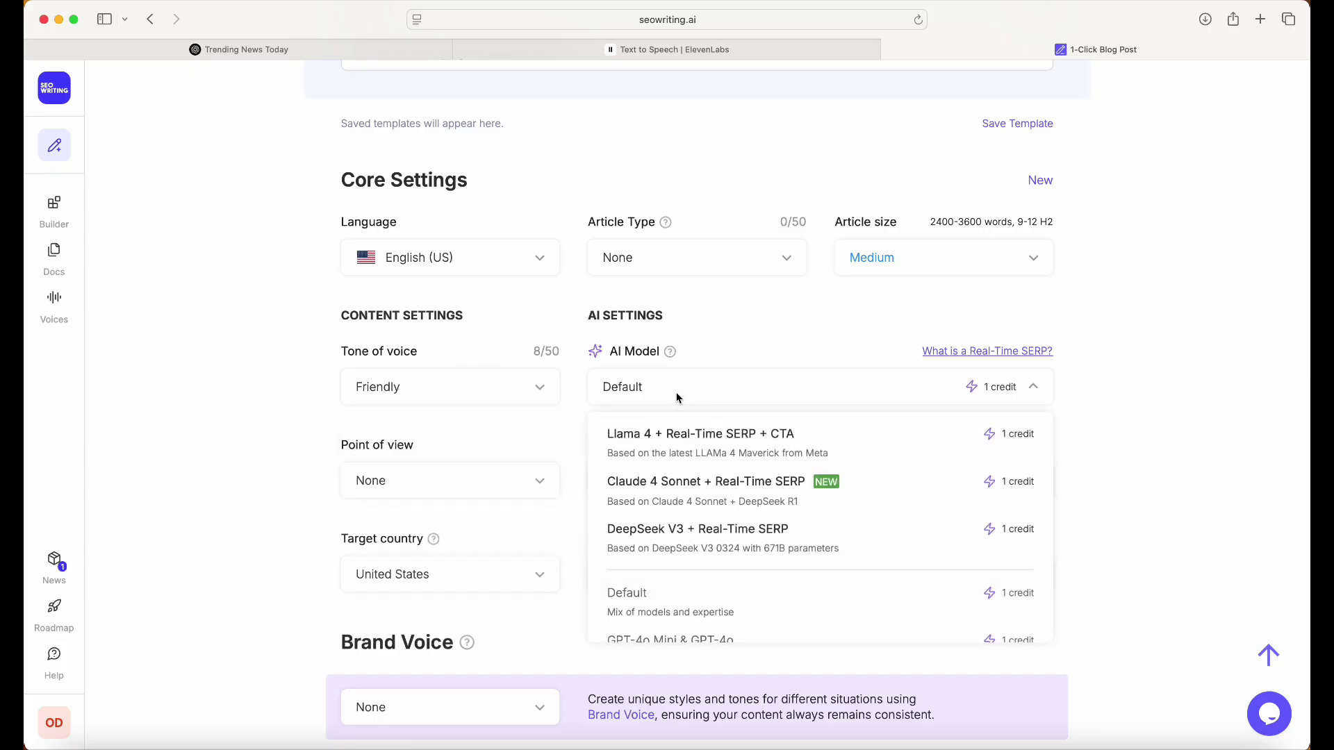
pyautogui.click(669, 395)
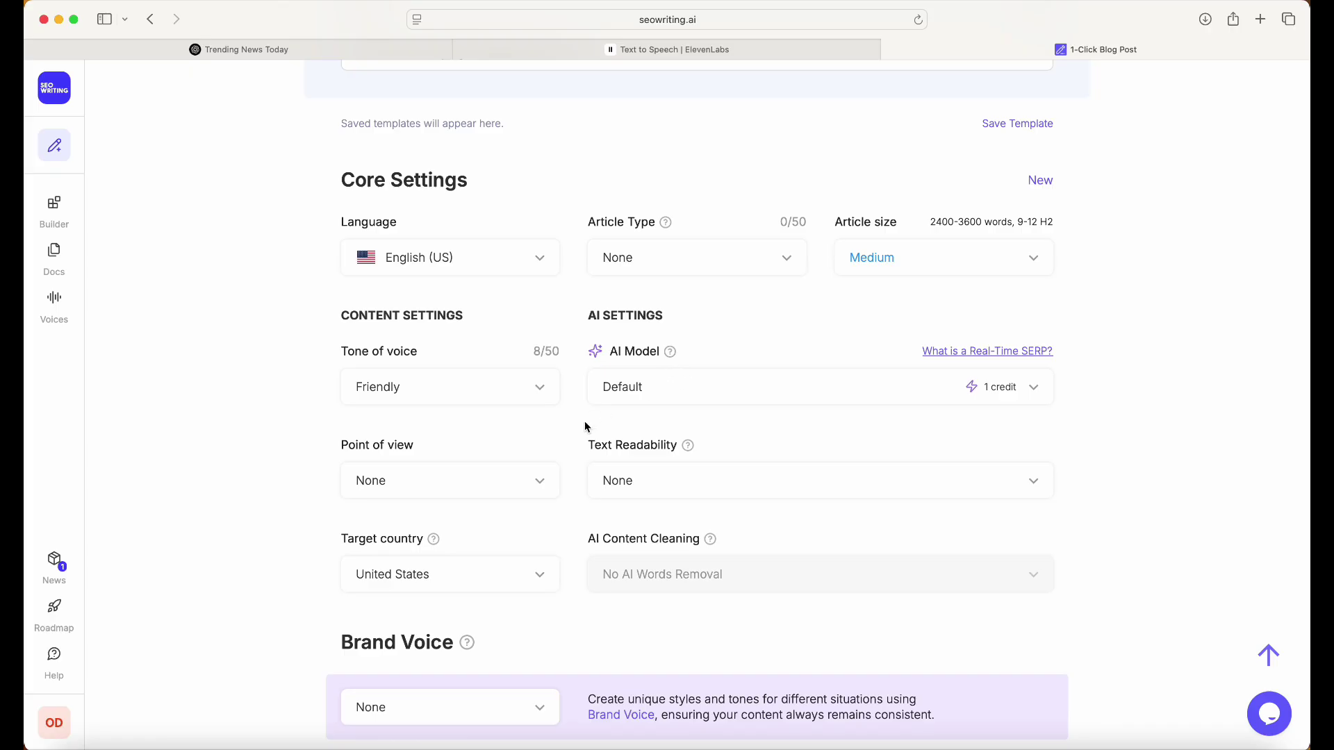
pyautogui.click(531, 485)
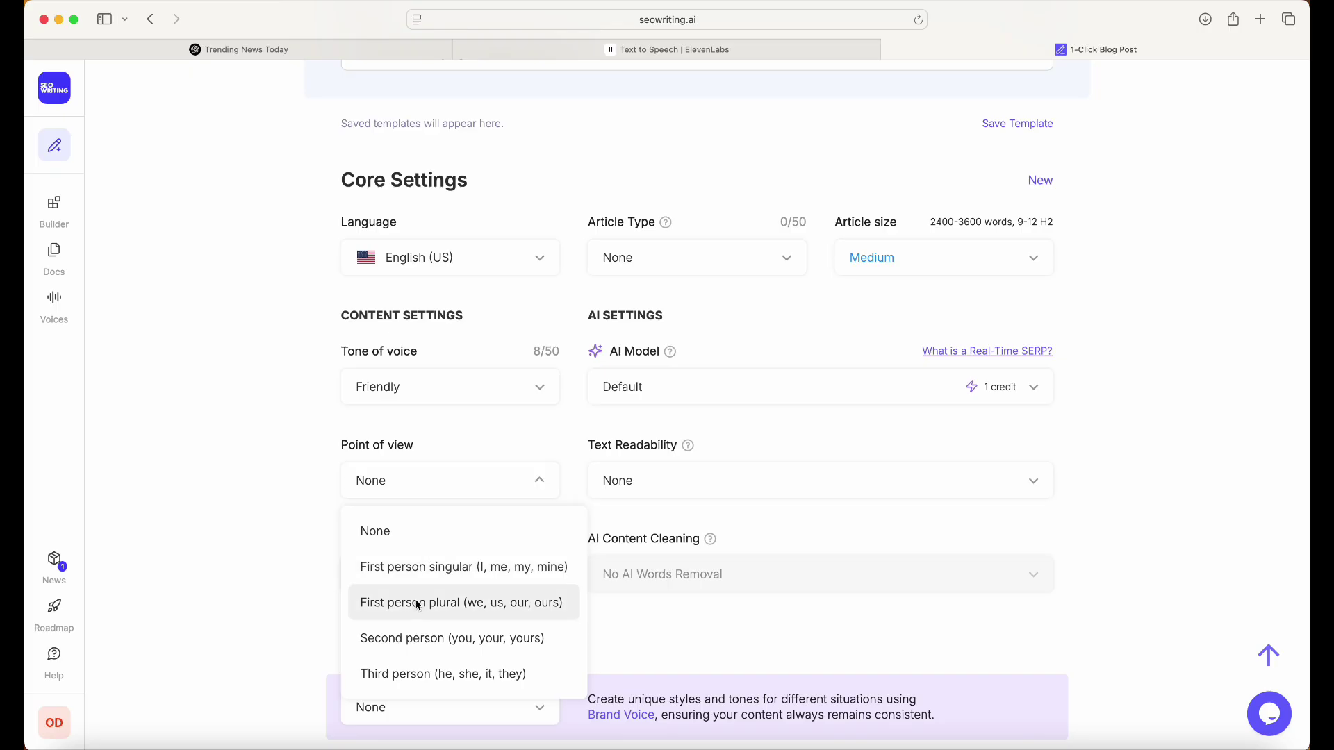
pyautogui.click(456, 604)
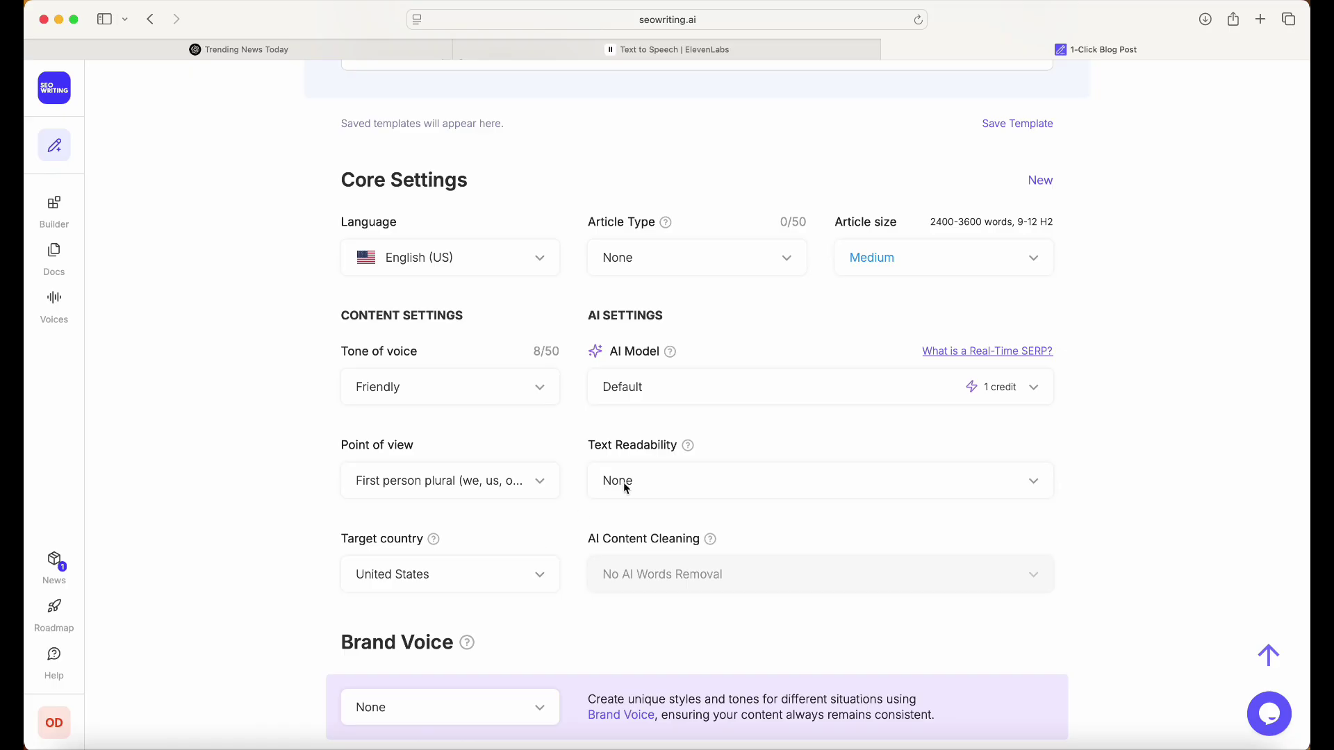
# - Set the number of AI images for the article to 5
pyautogui.scroll(-10, 487, 527)
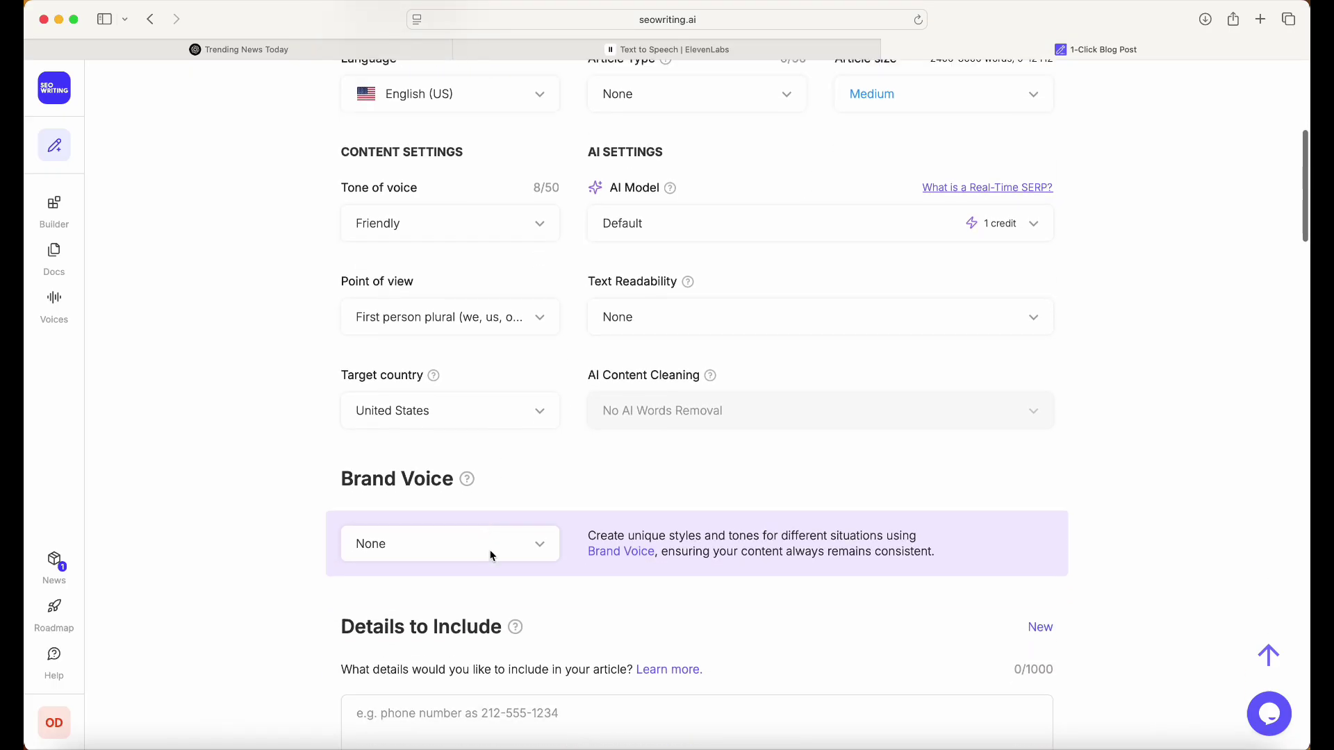
pyautogui.scroll(-5, 492, 555)
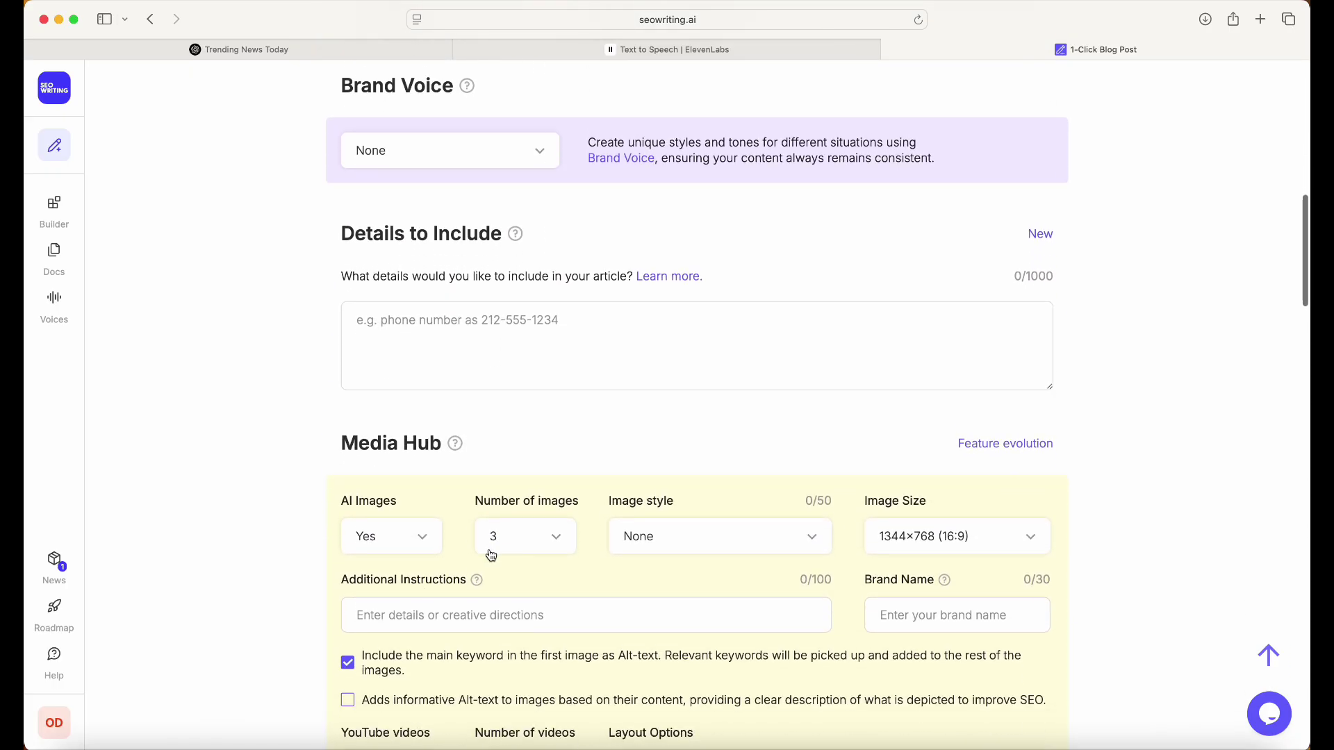
pyautogui.scroll(-2, 492, 555)
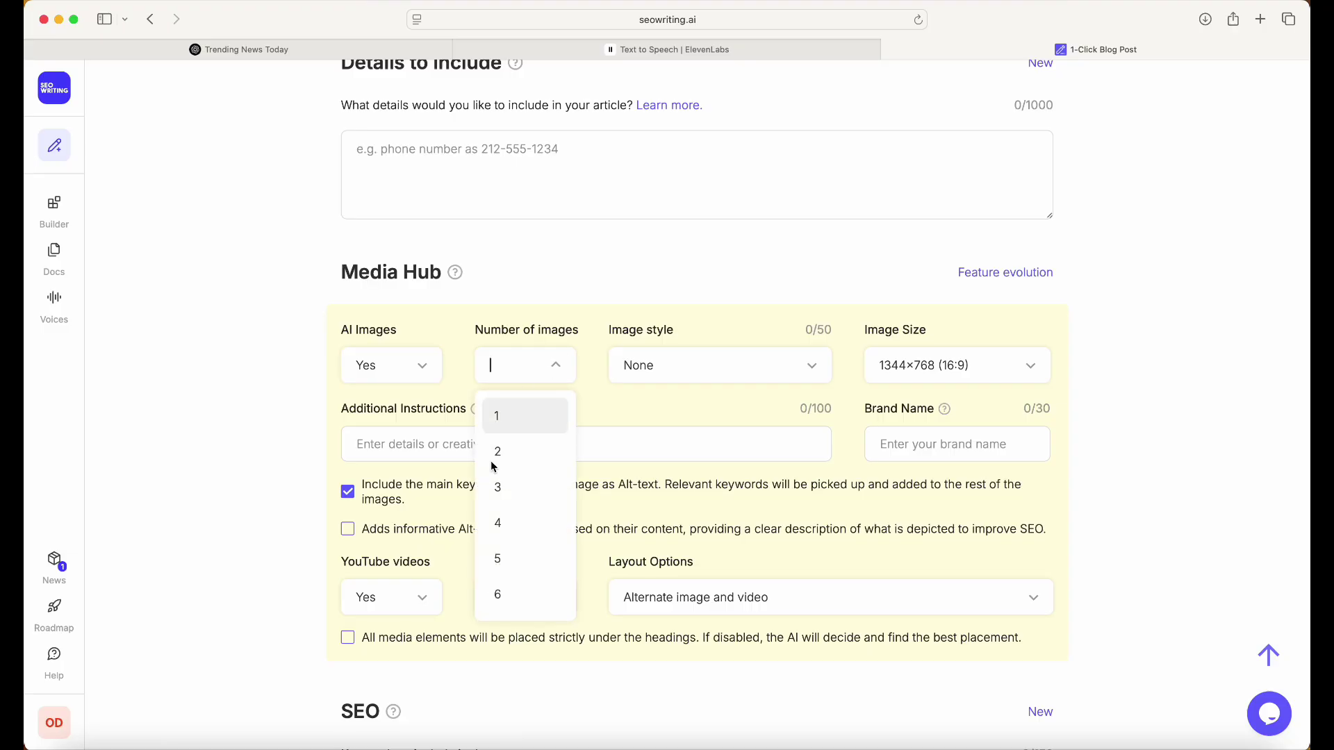
pyautogui.click(509, 556)
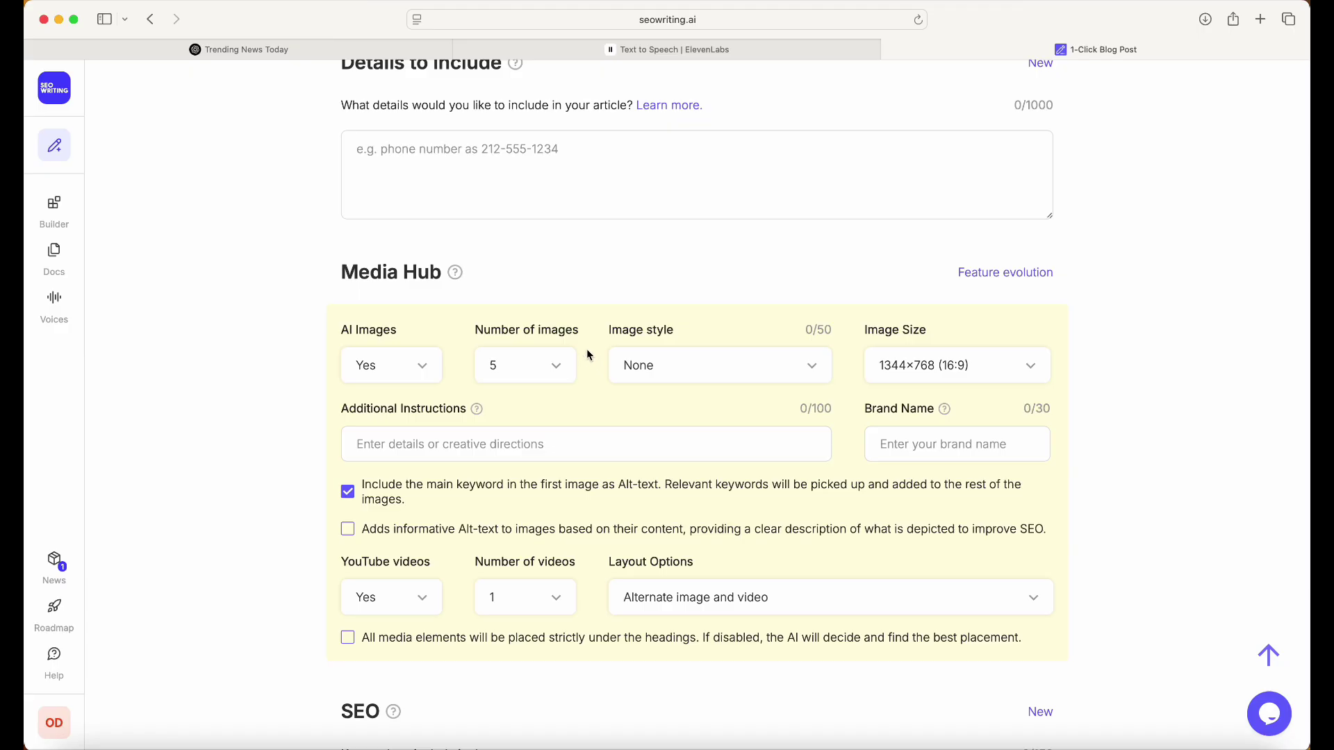
# - Check the remaining video and SEO settings and run the blog post generation
pyautogui.scroll(-2, 456, 639)
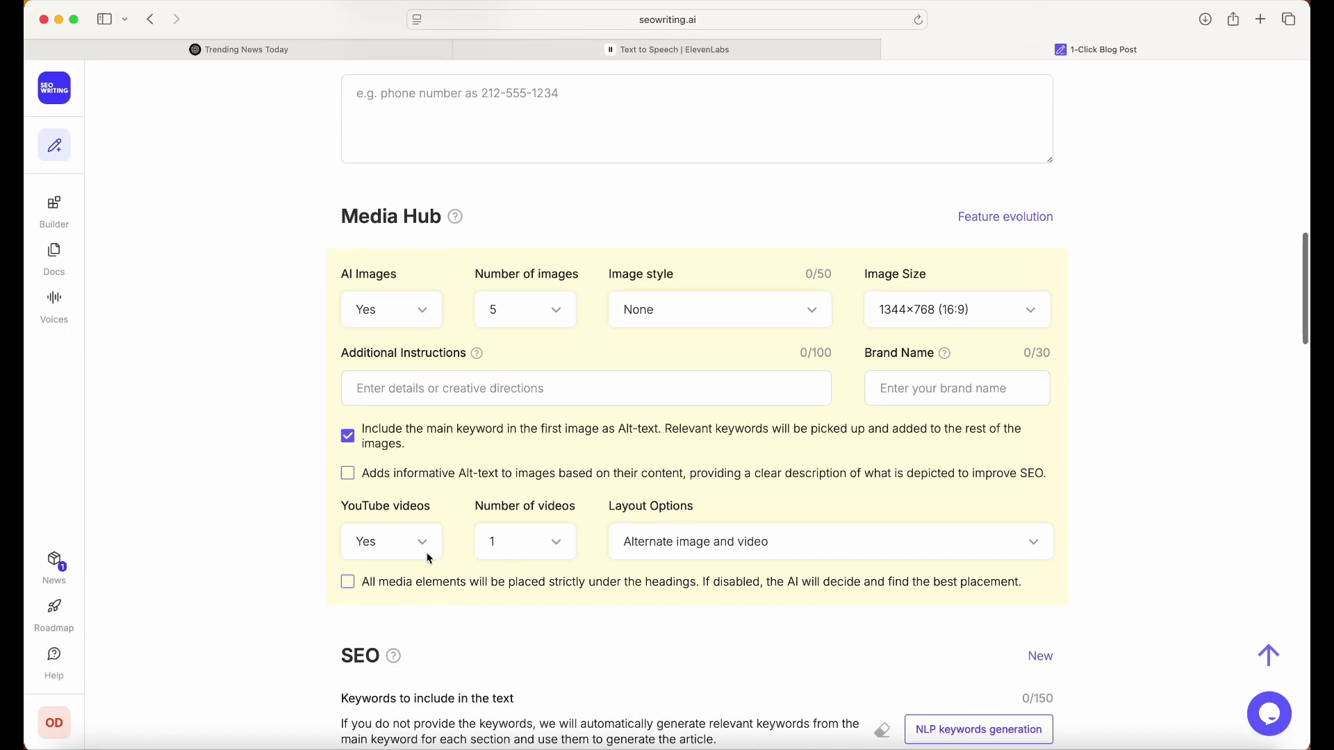
pyautogui.scroll(-1, 500, 544)
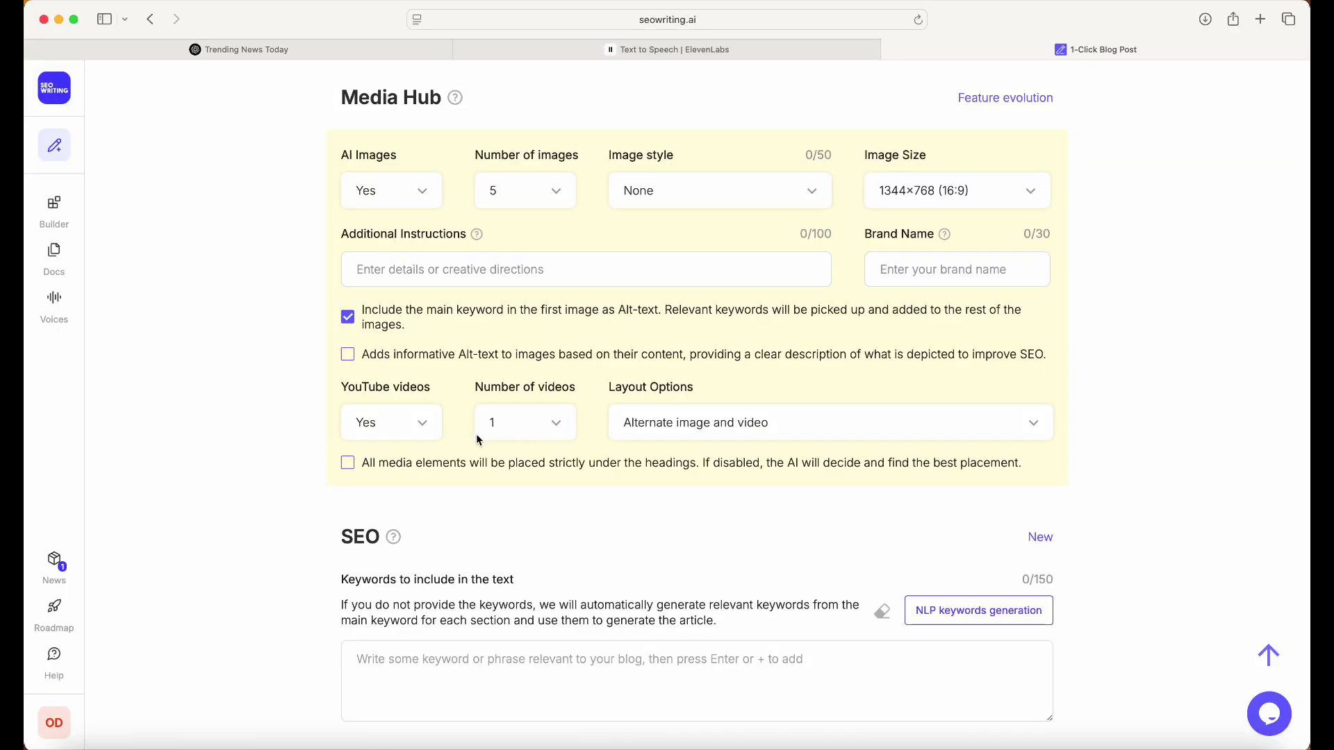
pyautogui.scroll(-2, 528, 445)
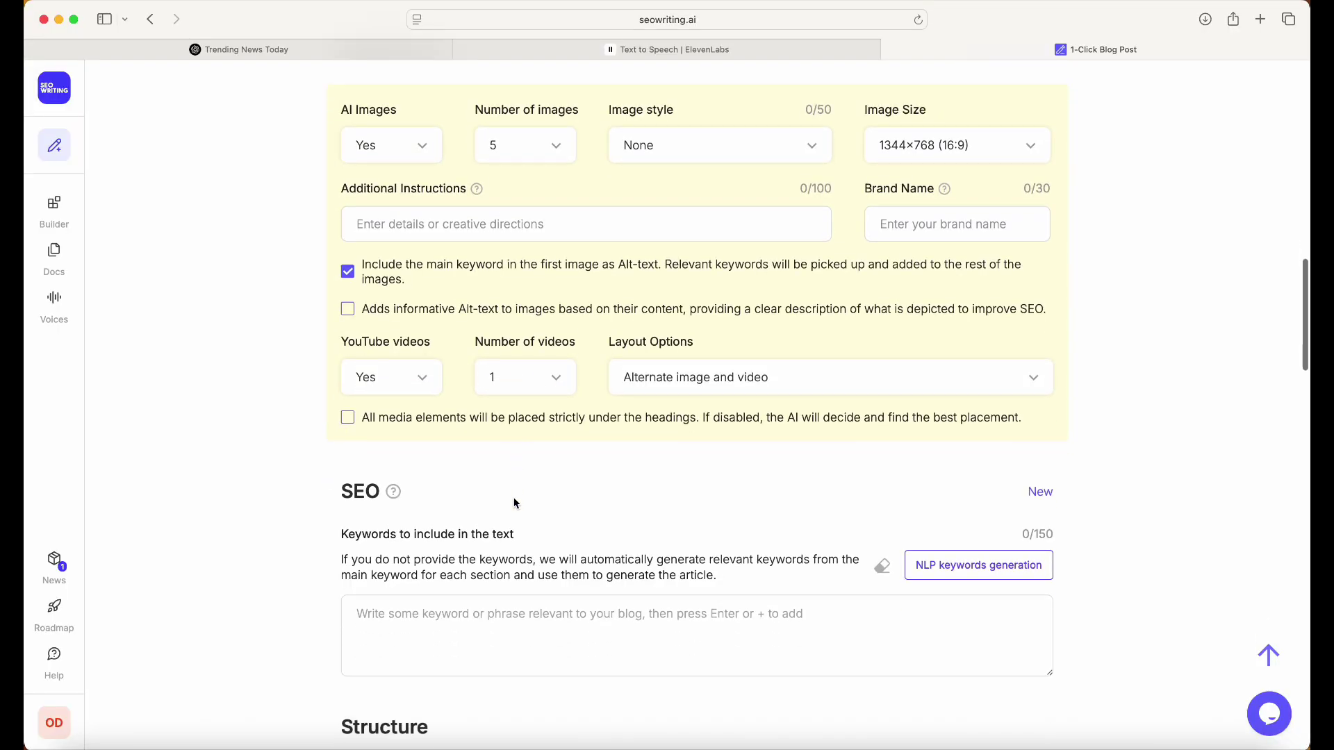
pyautogui.scroll(20, 512, 500)
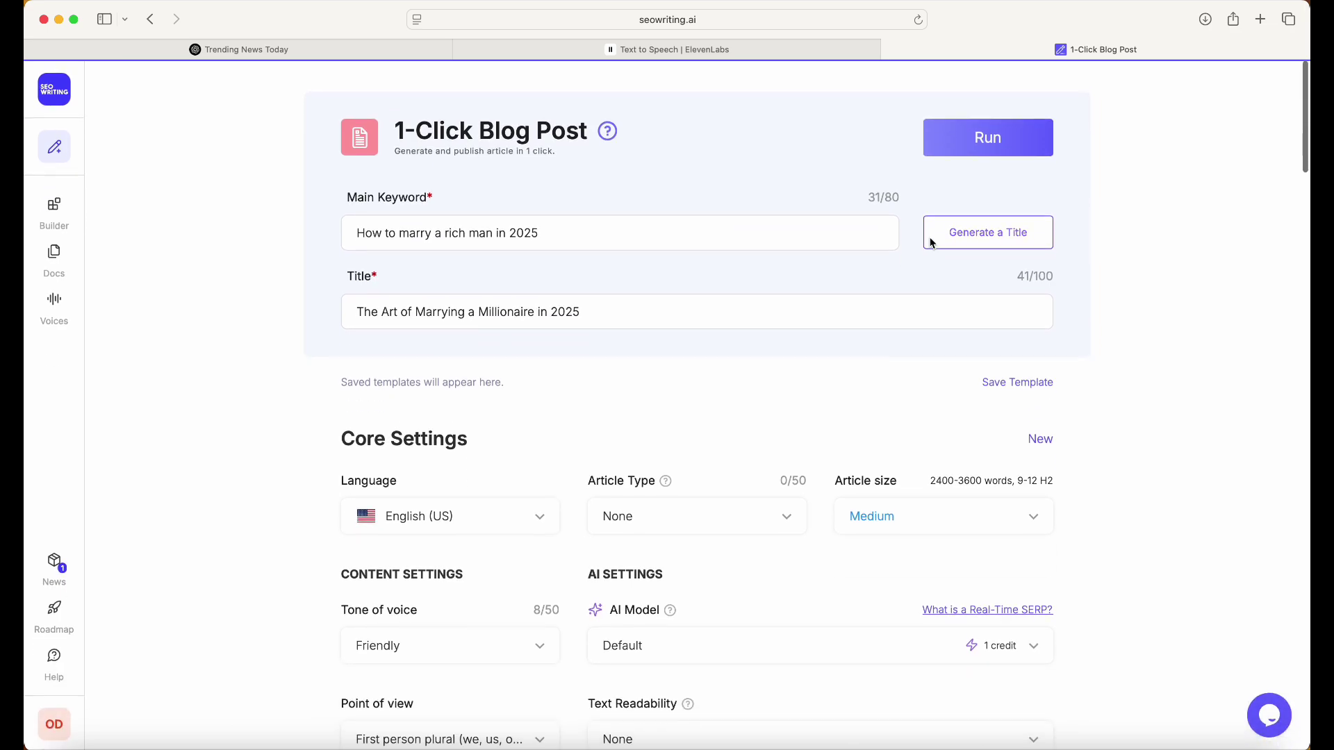
pyautogui.click(974, 150)
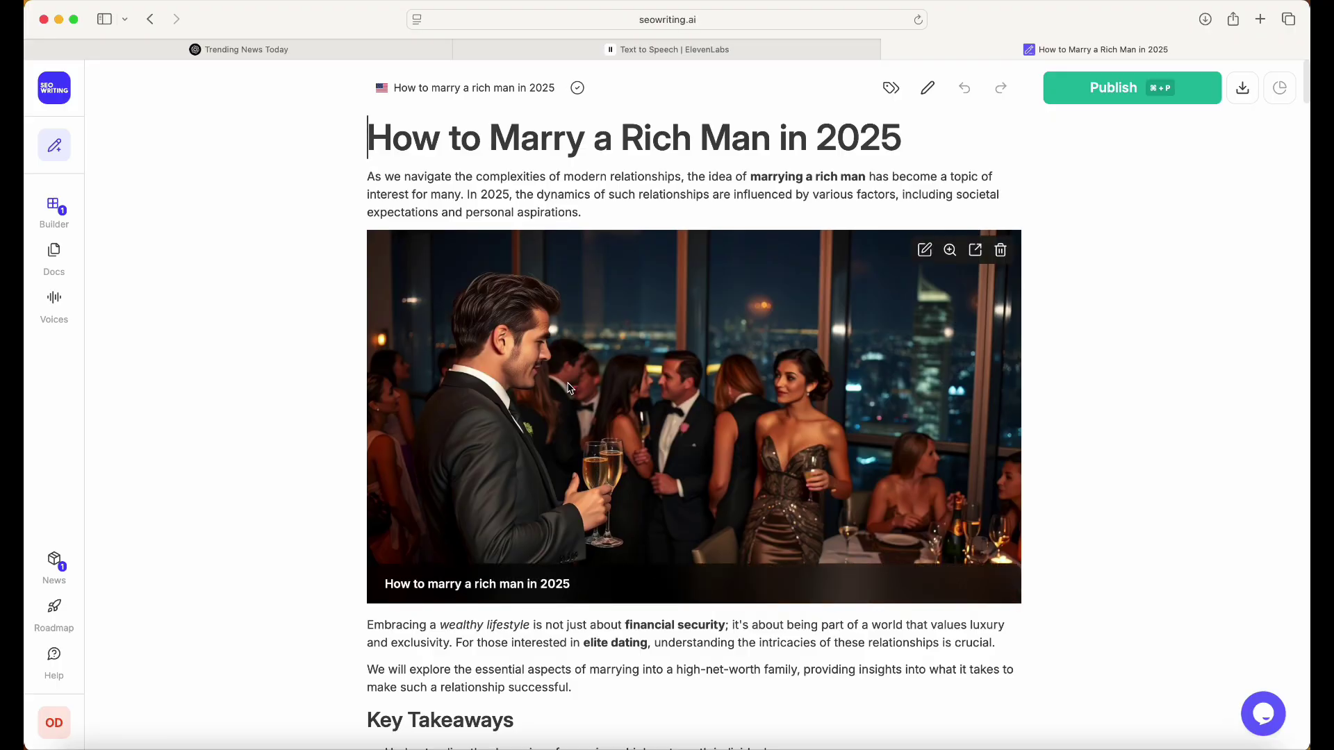
# - Review the opening of the generated article, from the introduction and Key Takeaways through the embedded video to the self-assessment section
pyautogui.scroll(-3, 562, 422)
pyautogui.scroll(-5, 561, 422)
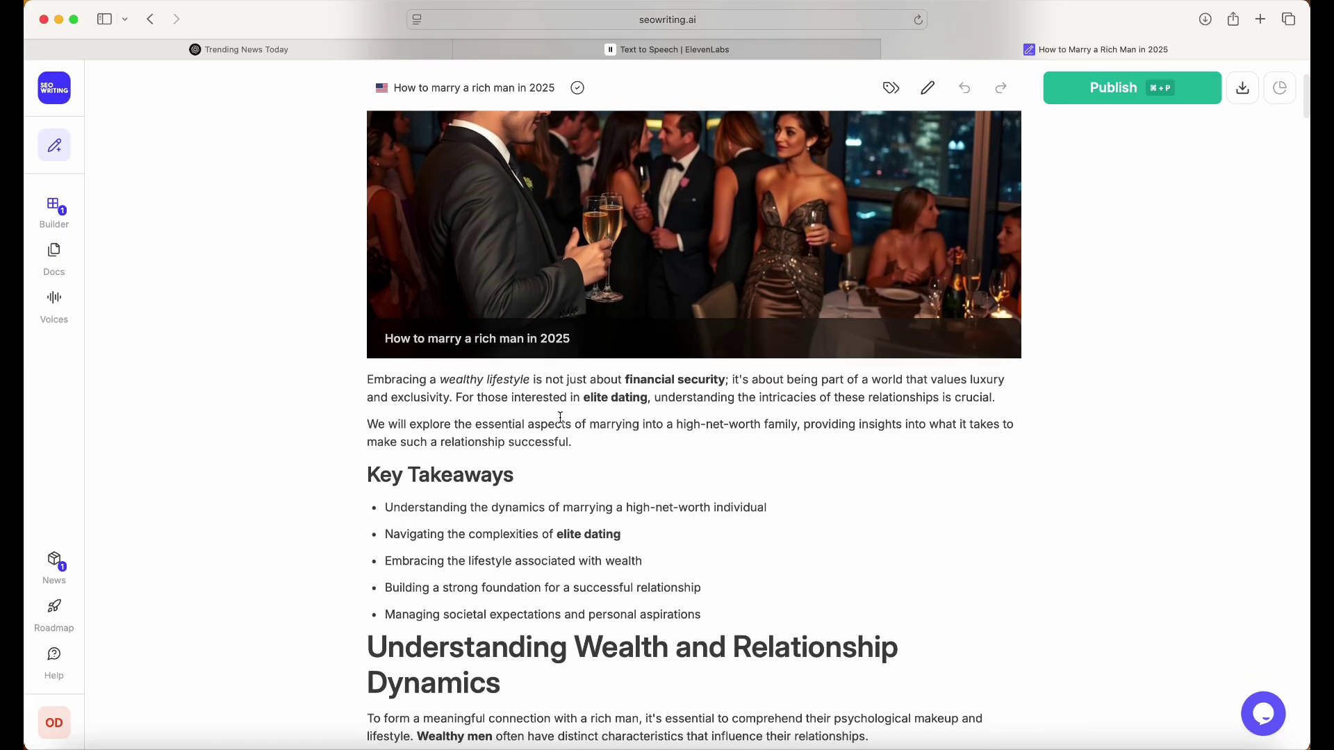
pyautogui.scroll(-5, 561, 418)
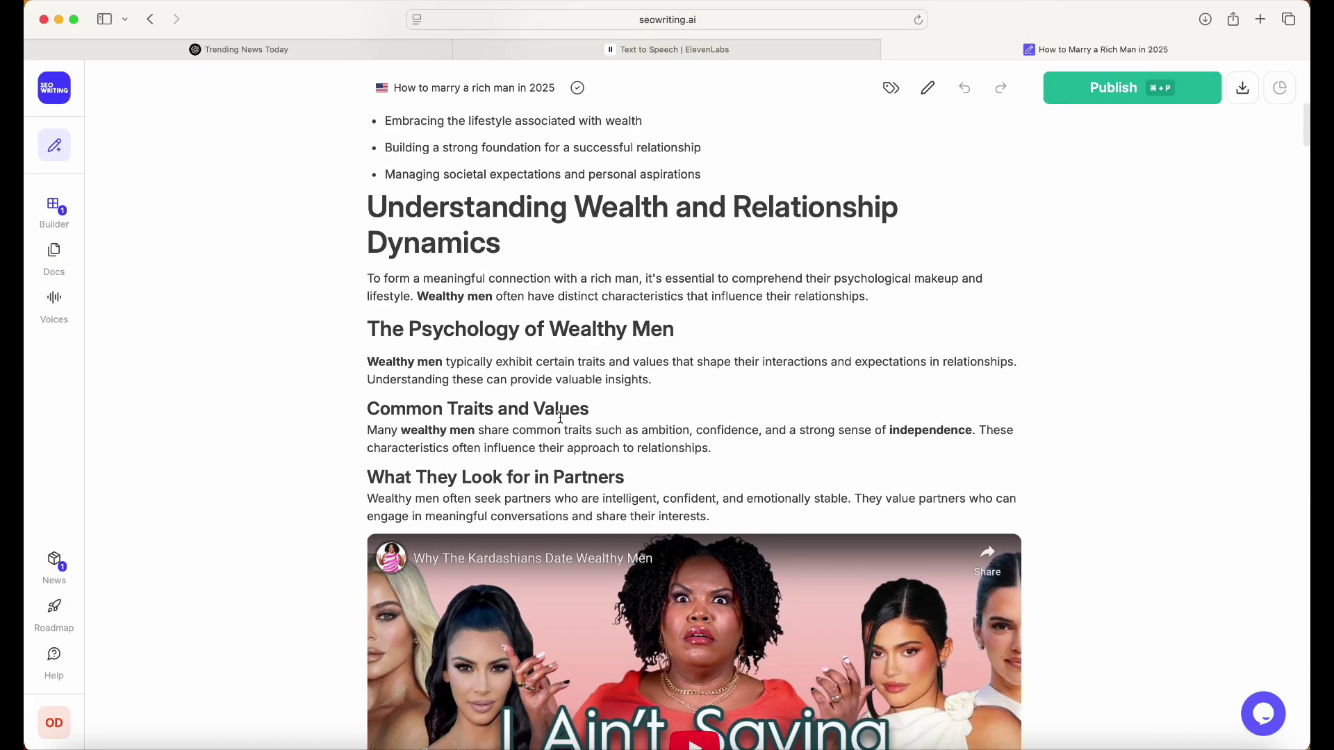
pyautogui.scroll(-2, 562, 422)
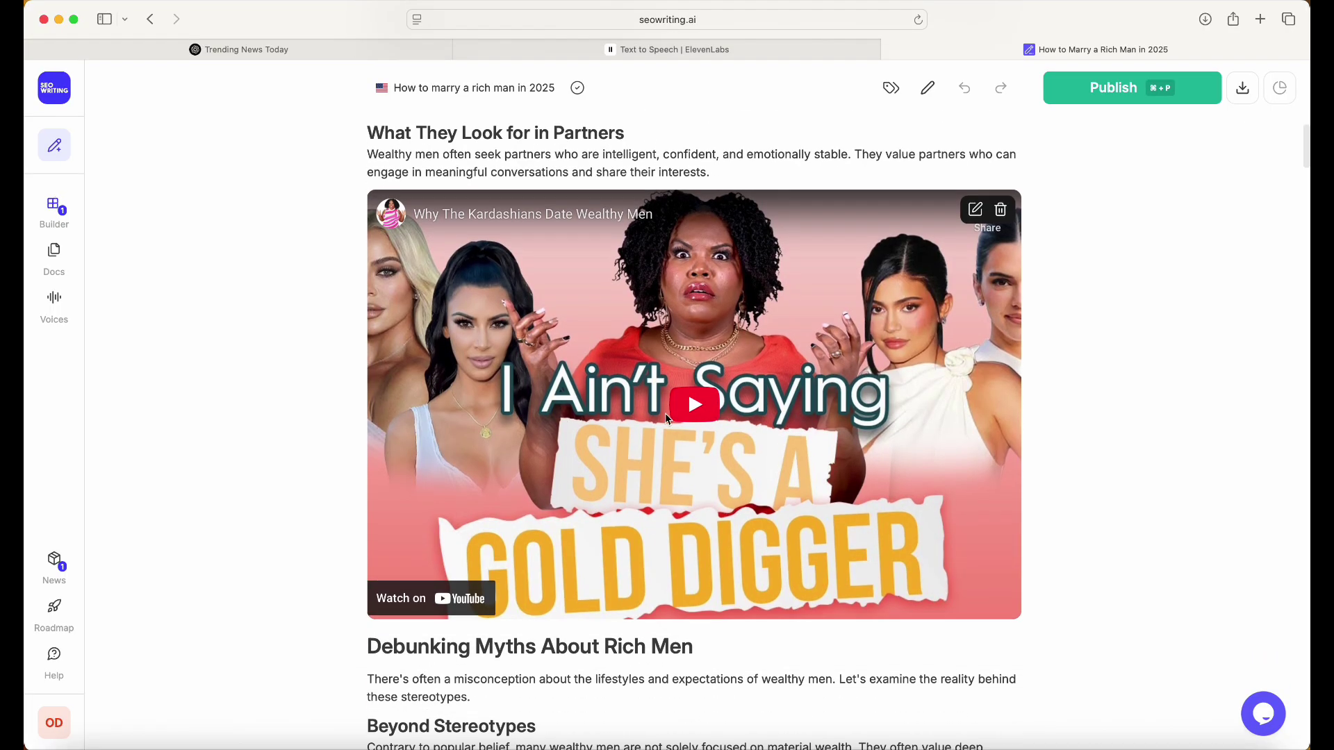
pyautogui.scroll(-4, 653, 453)
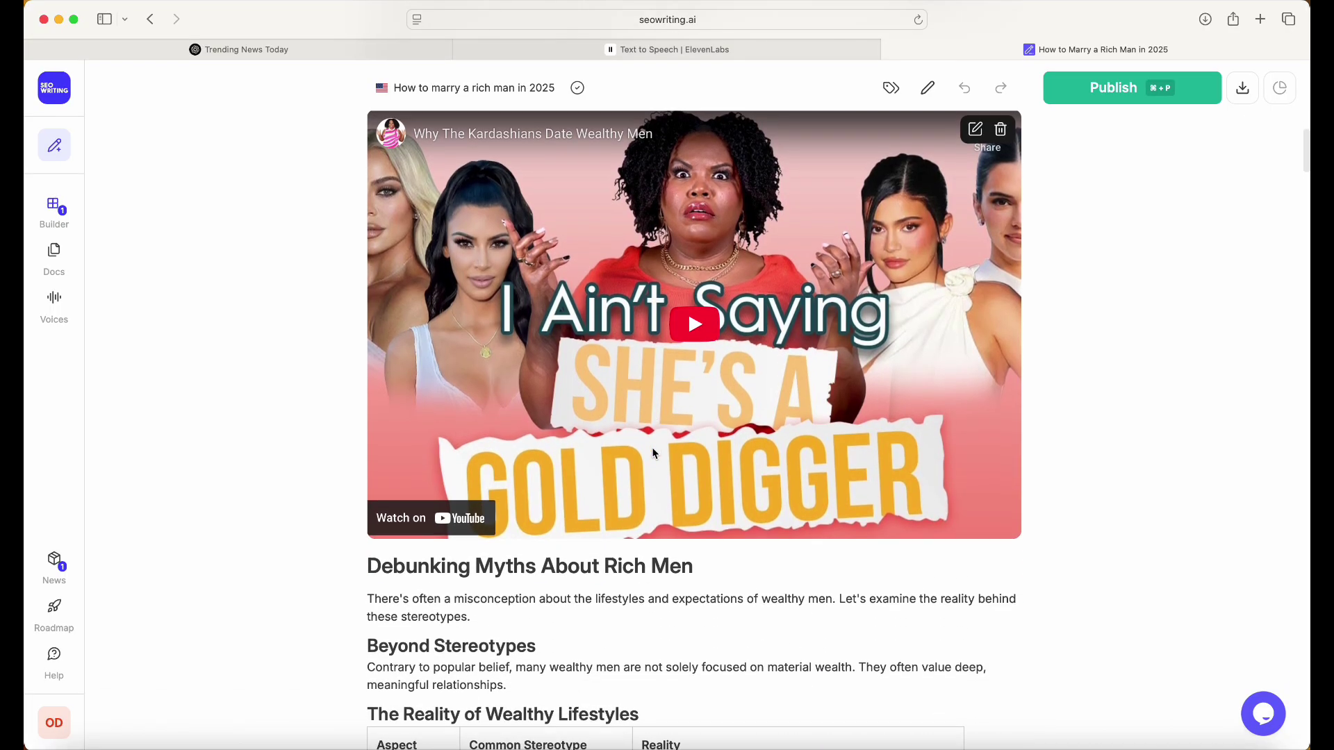
pyautogui.scroll(-5, 653, 448)
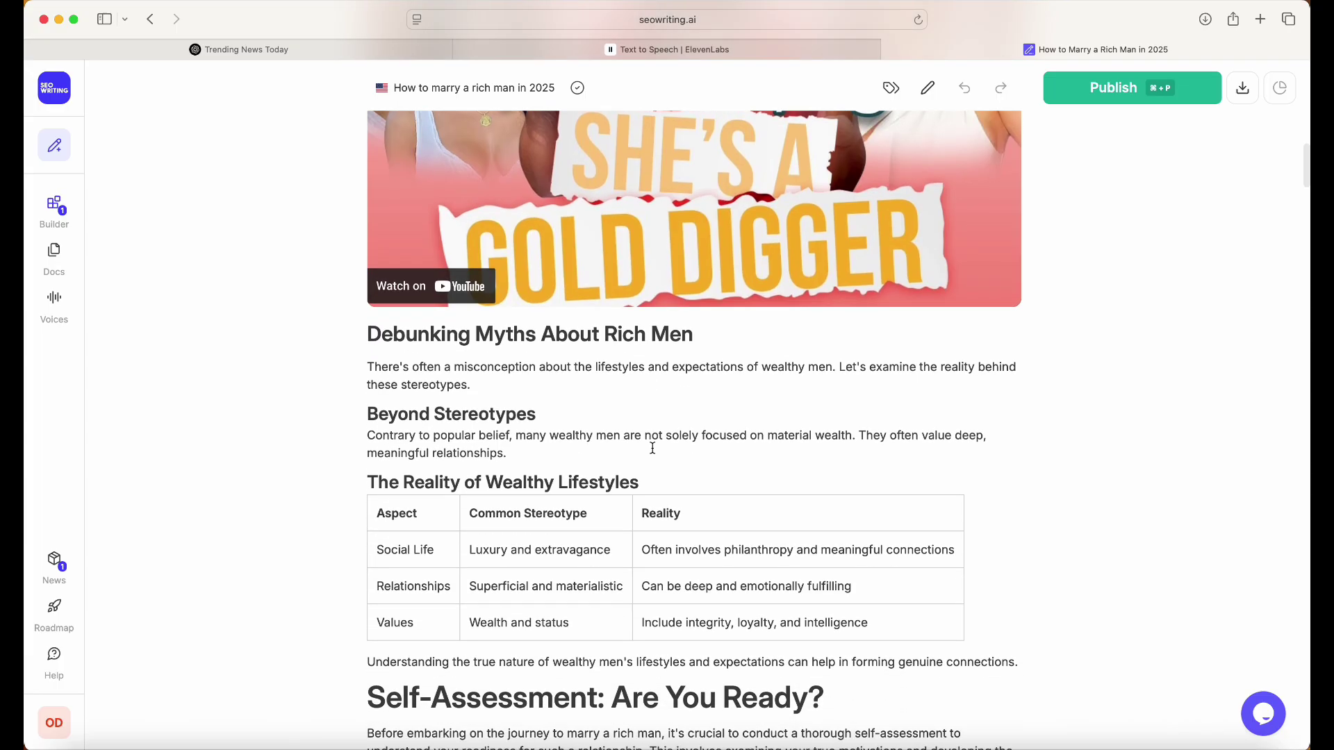
pyautogui.scroll(-8, 653, 448)
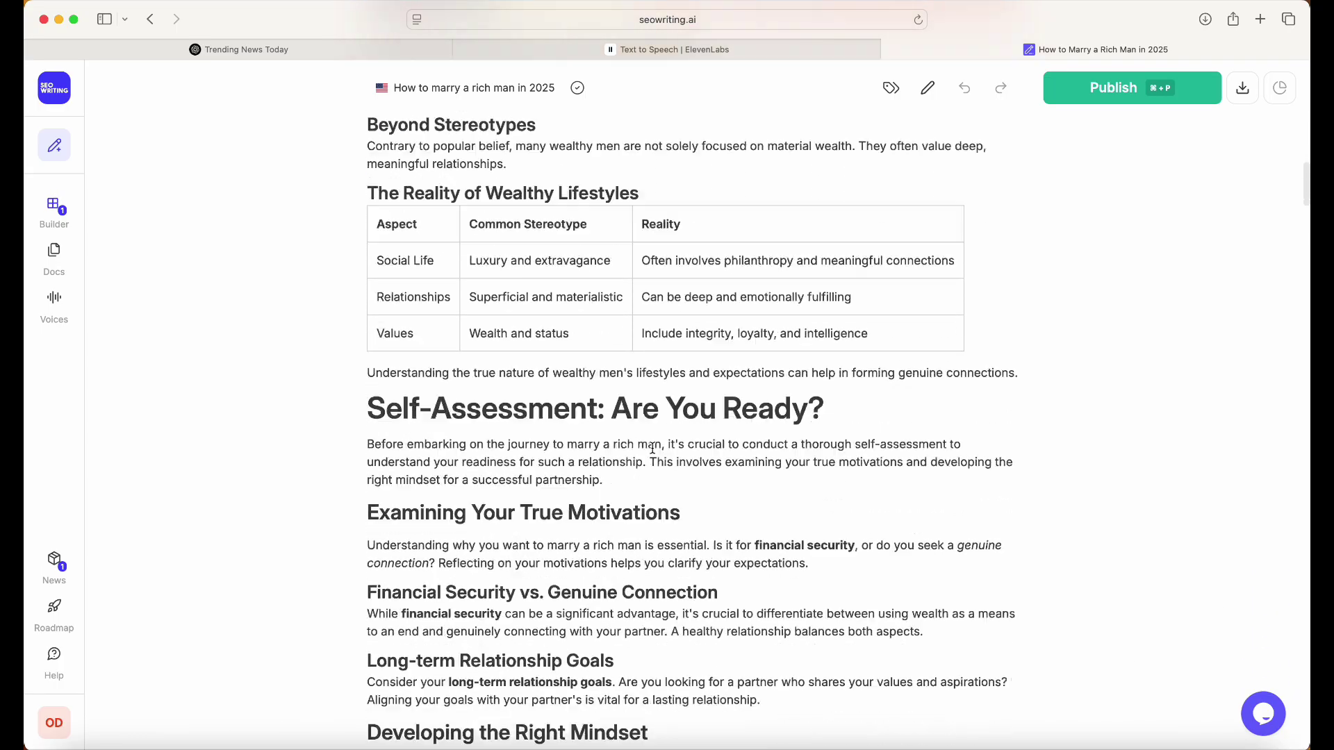
pyautogui.scroll(-9, 653, 448)
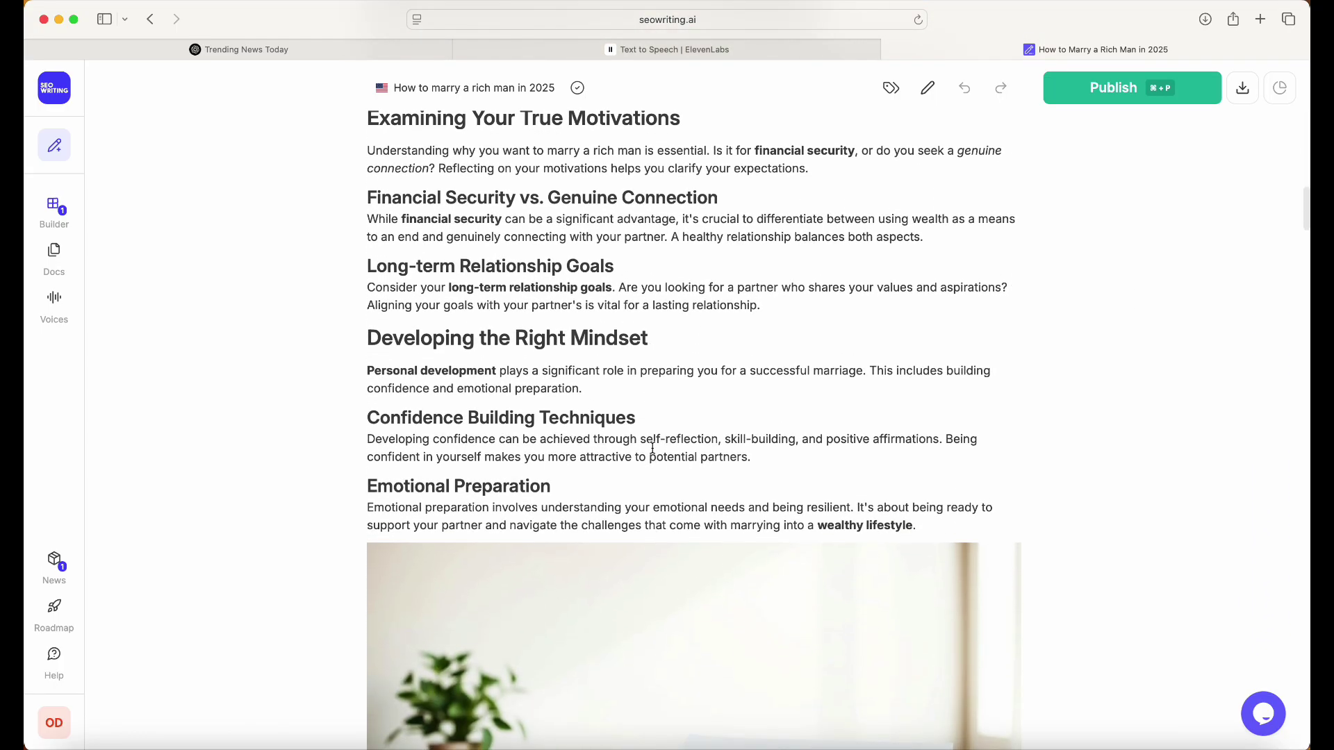
# - Examine the AI images and text in the article's middle sections, from Personal Development Strategies to Professional Networking Events
pyautogui.scroll(-7, 653, 451)
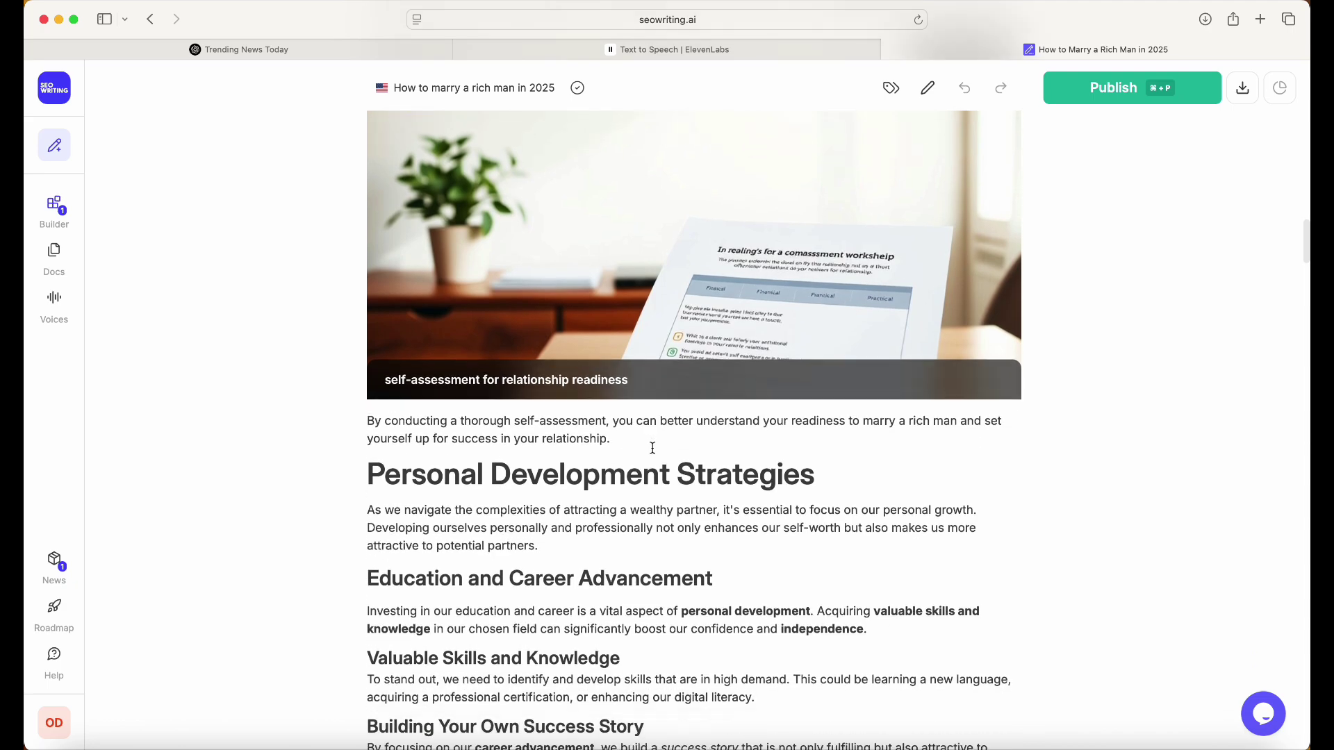
pyautogui.scroll(-10, 653, 448)
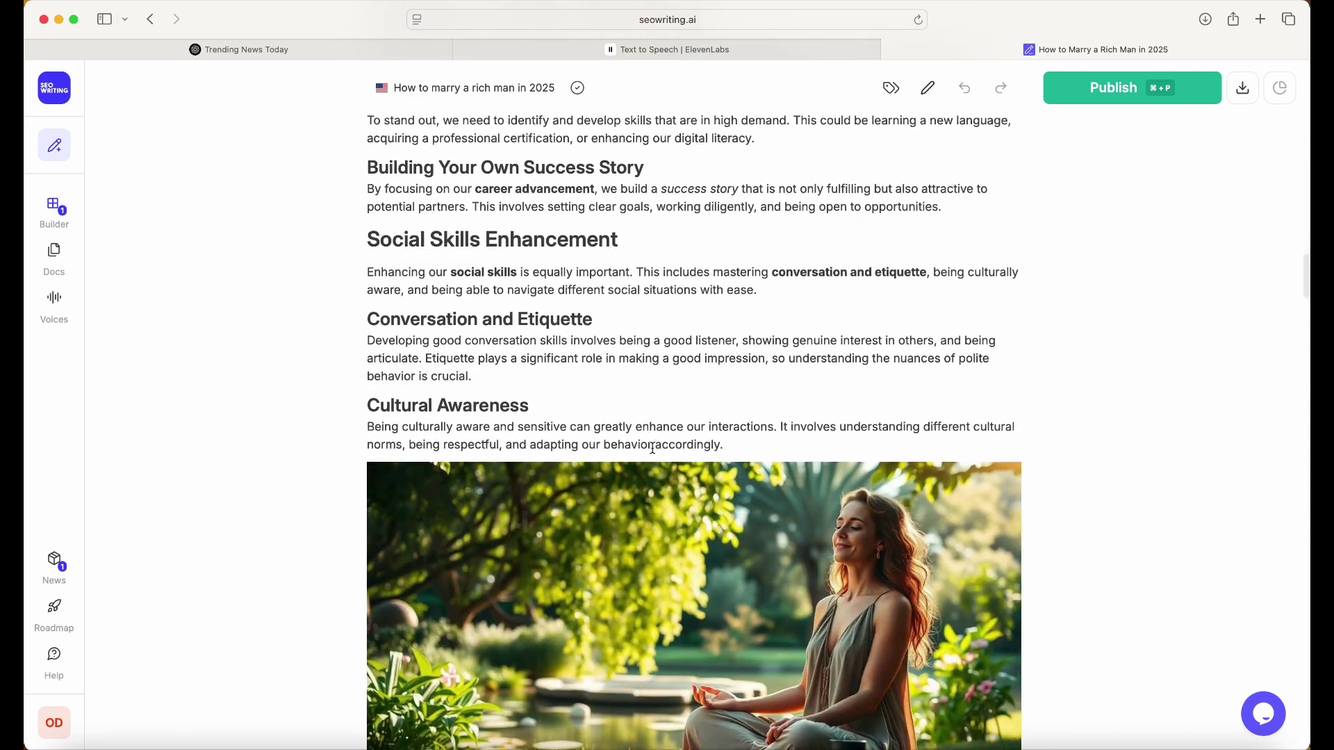
pyautogui.scroll(-8, 653, 448)
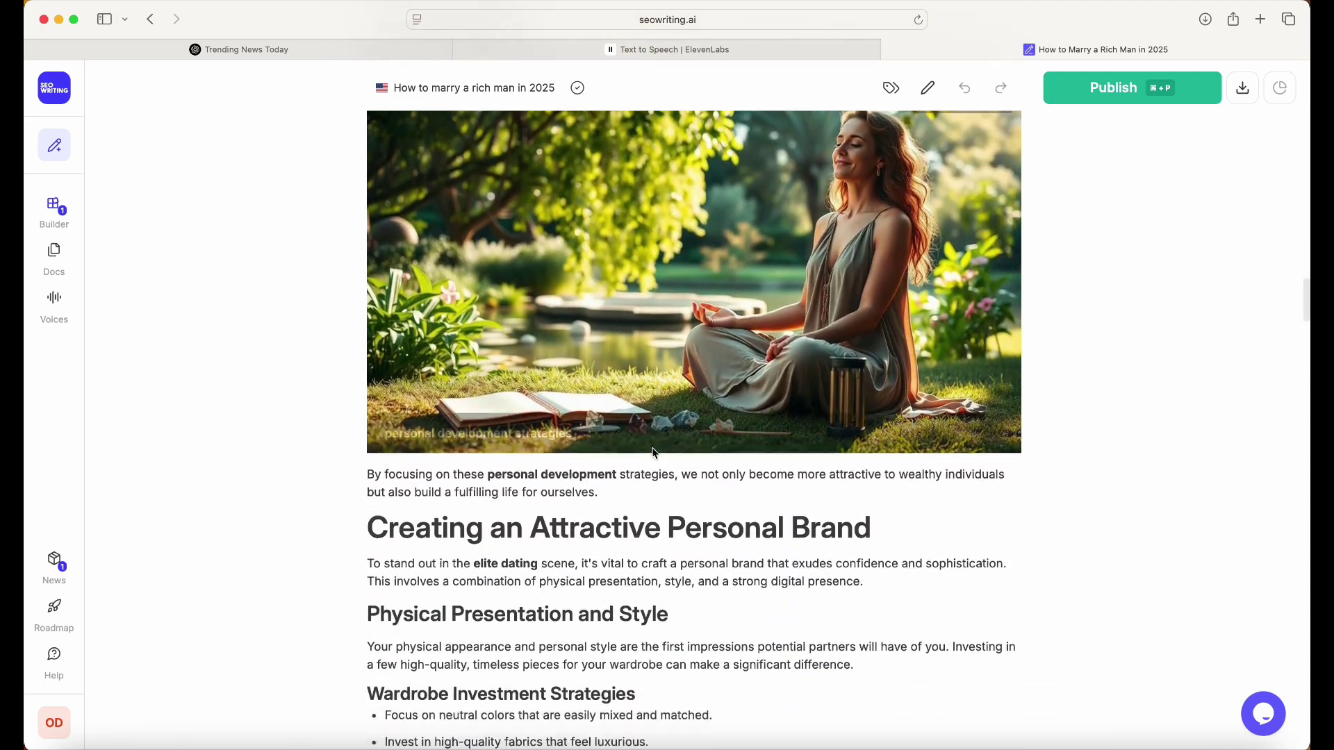
pyautogui.scroll(-3, 653, 448)
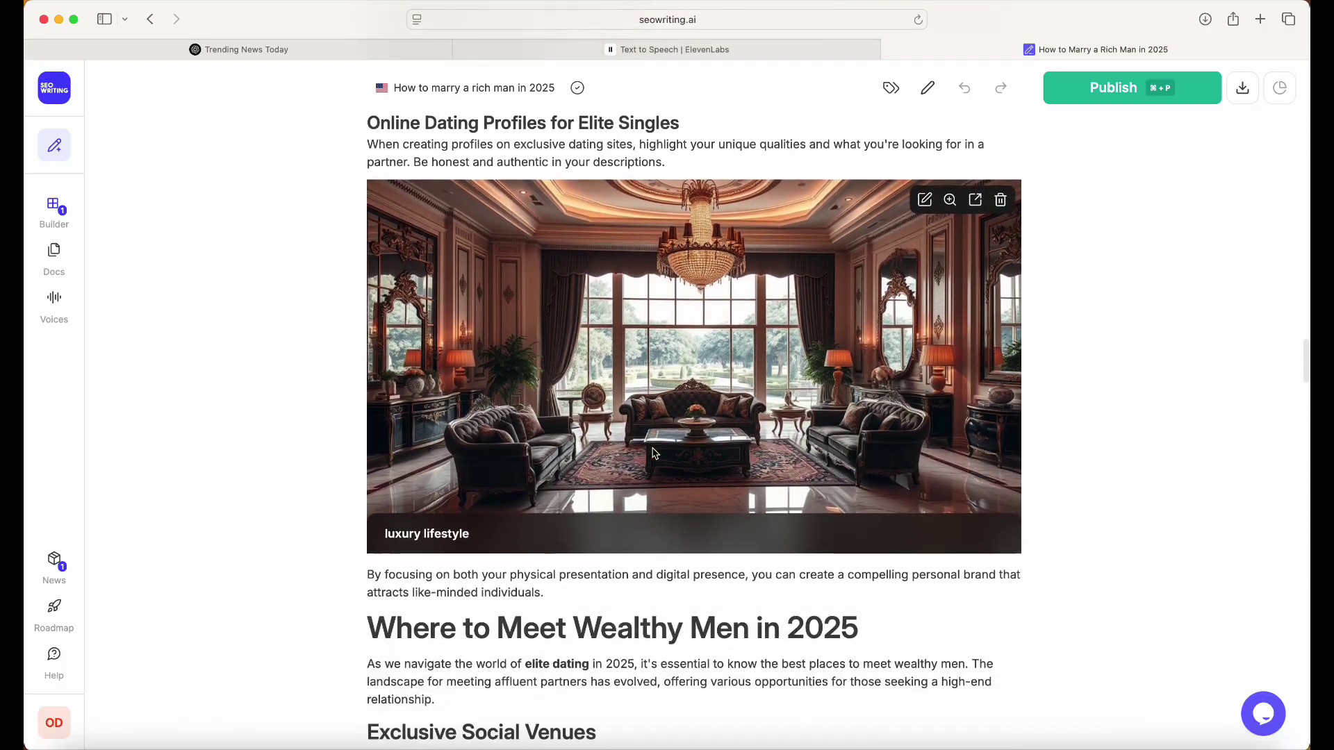
pyautogui.scroll(-4, 653, 453)
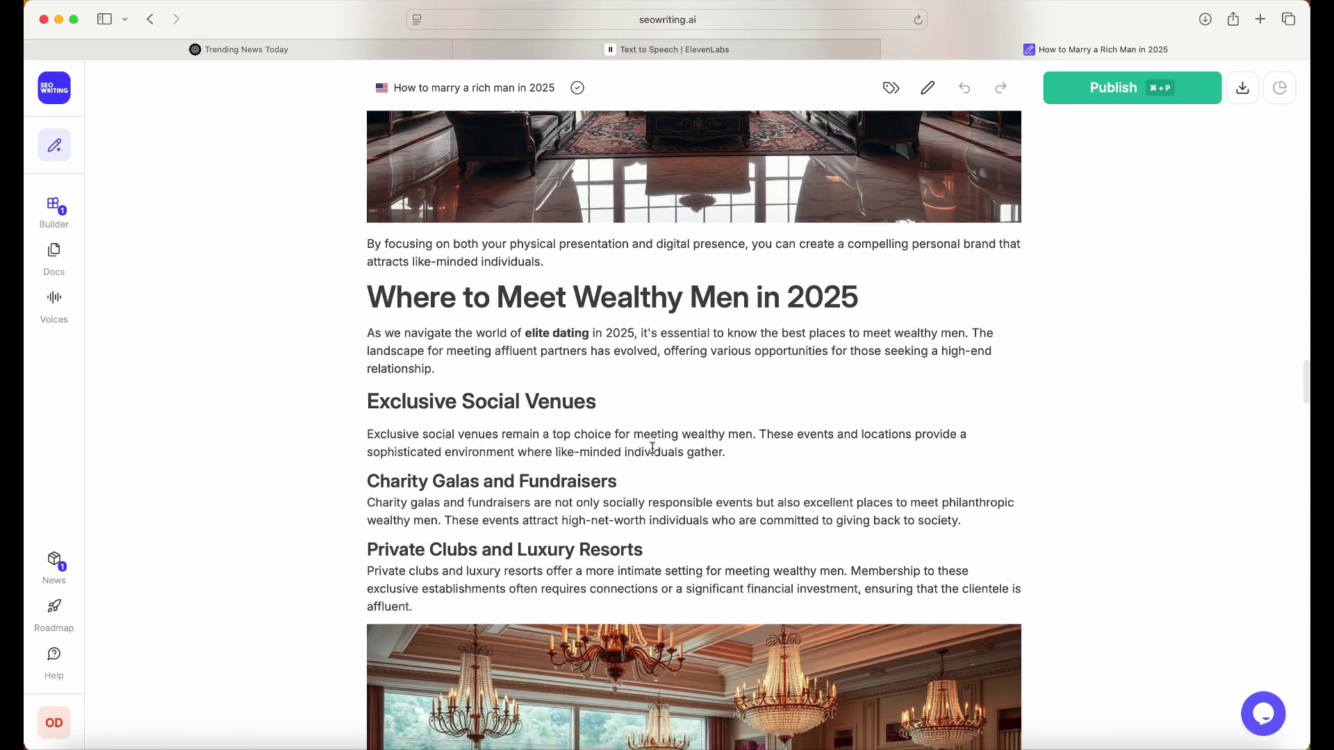
pyautogui.scroll(-5, 653, 448)
pyautogui.scroll(-4, 653, 453)
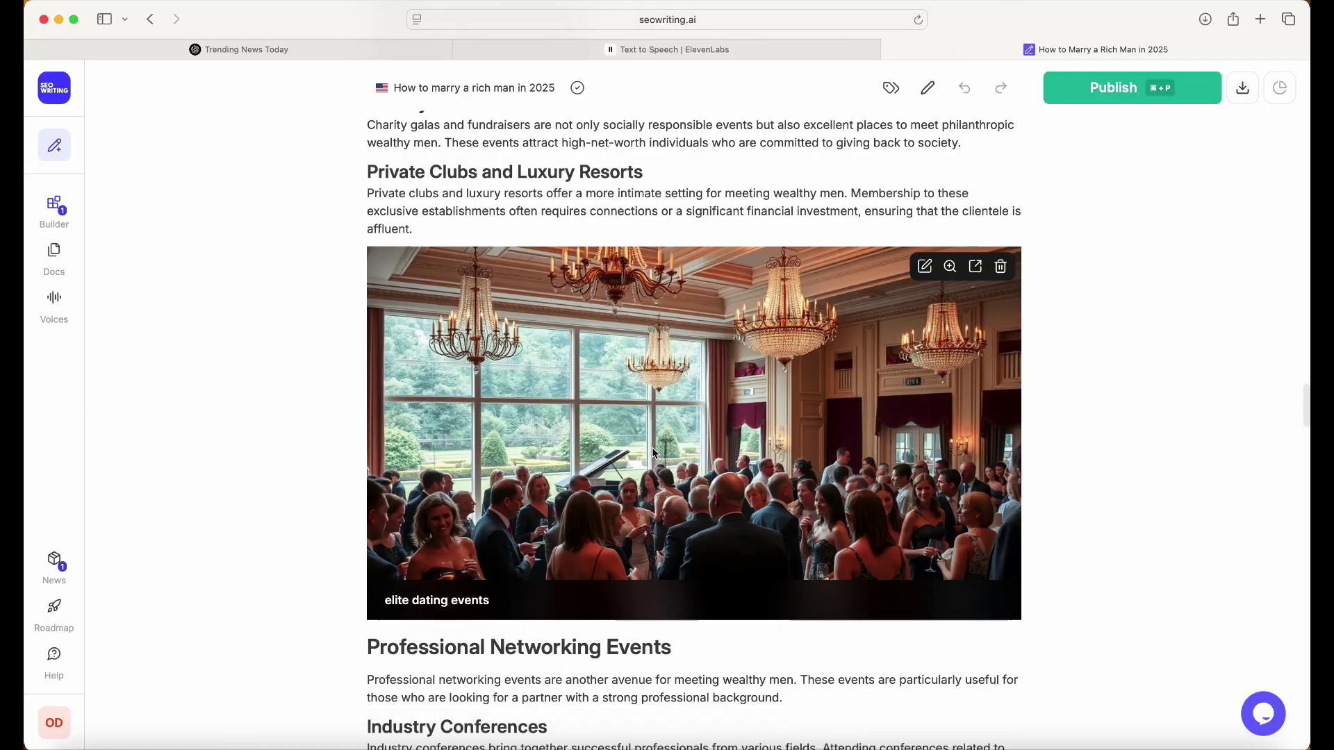
pyautogui.scroll(-8, 653, 453)
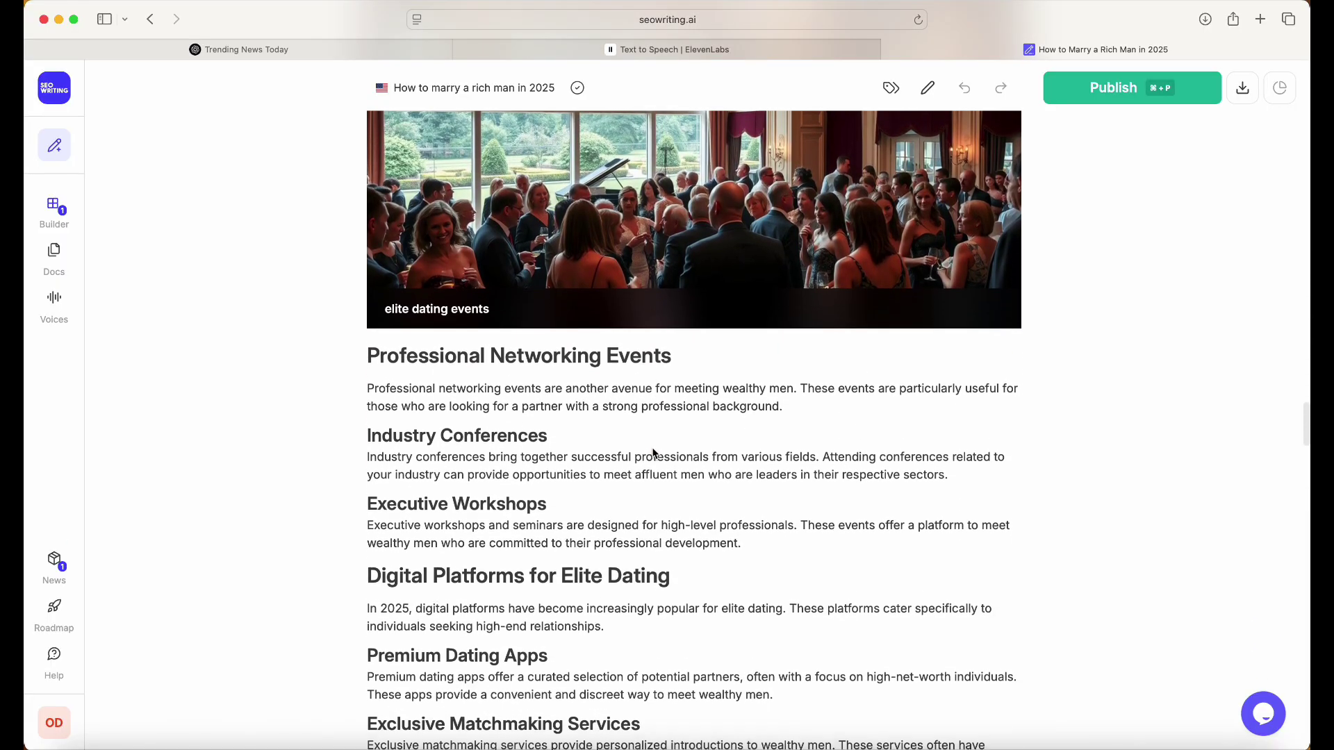
# - Read through the rest of the article, from the digital dating platforms and venue table to the Conclusion and FAQ
pyautogui.scroll(-5, 653, 448)
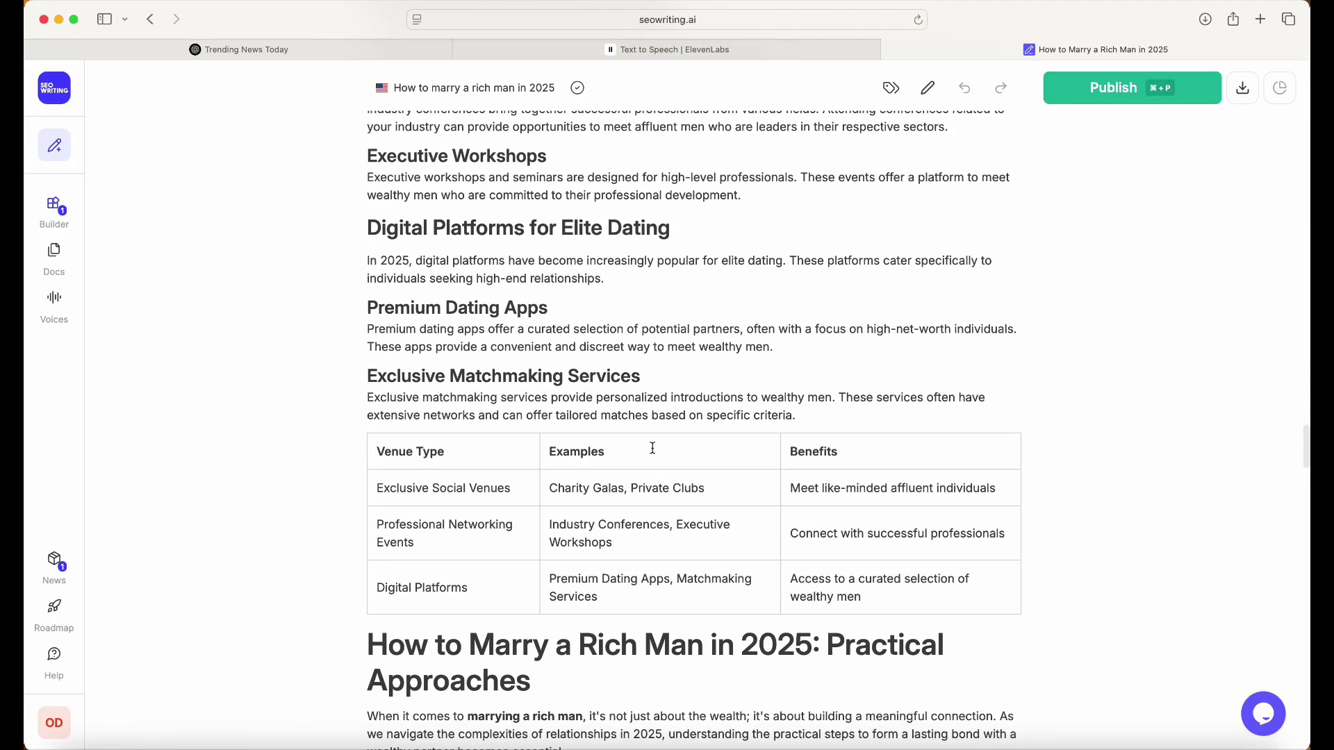
pyautogui.scroll(-10, 653, 448)
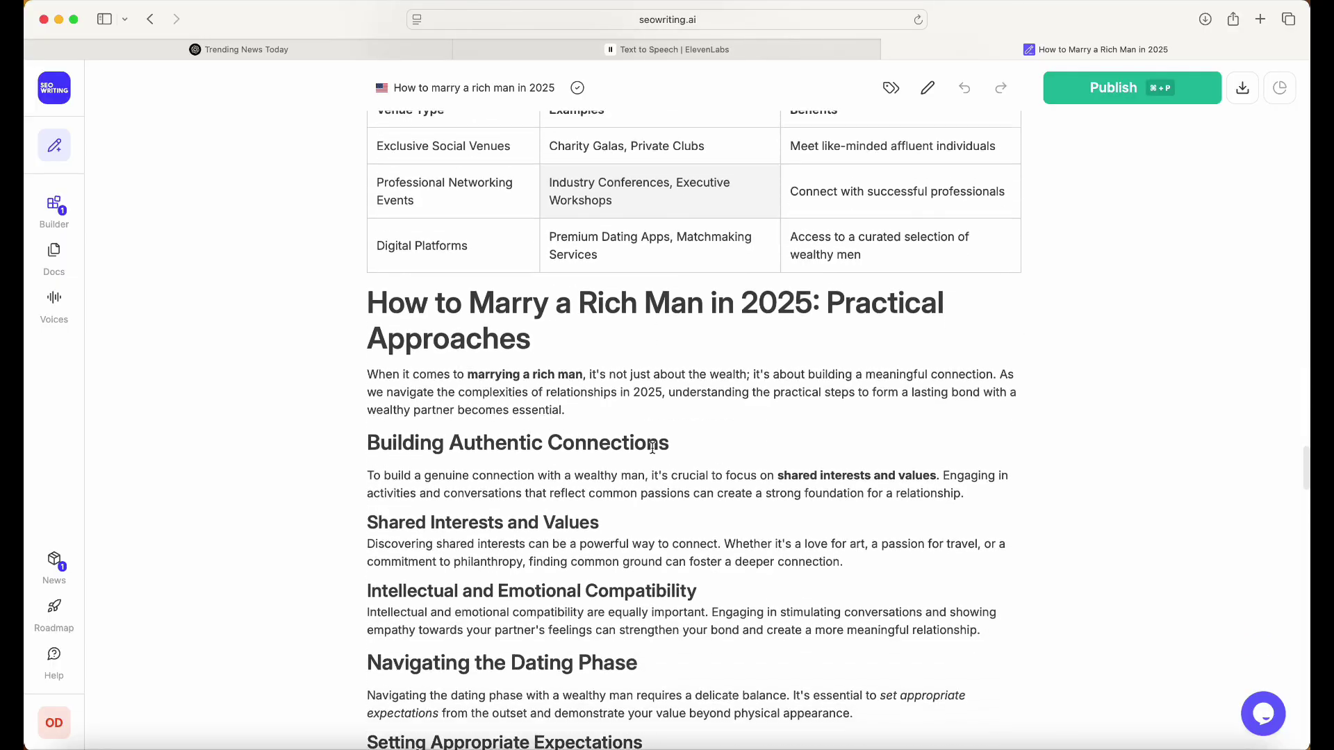
pyautogui.scroll(-11, 653, 448)
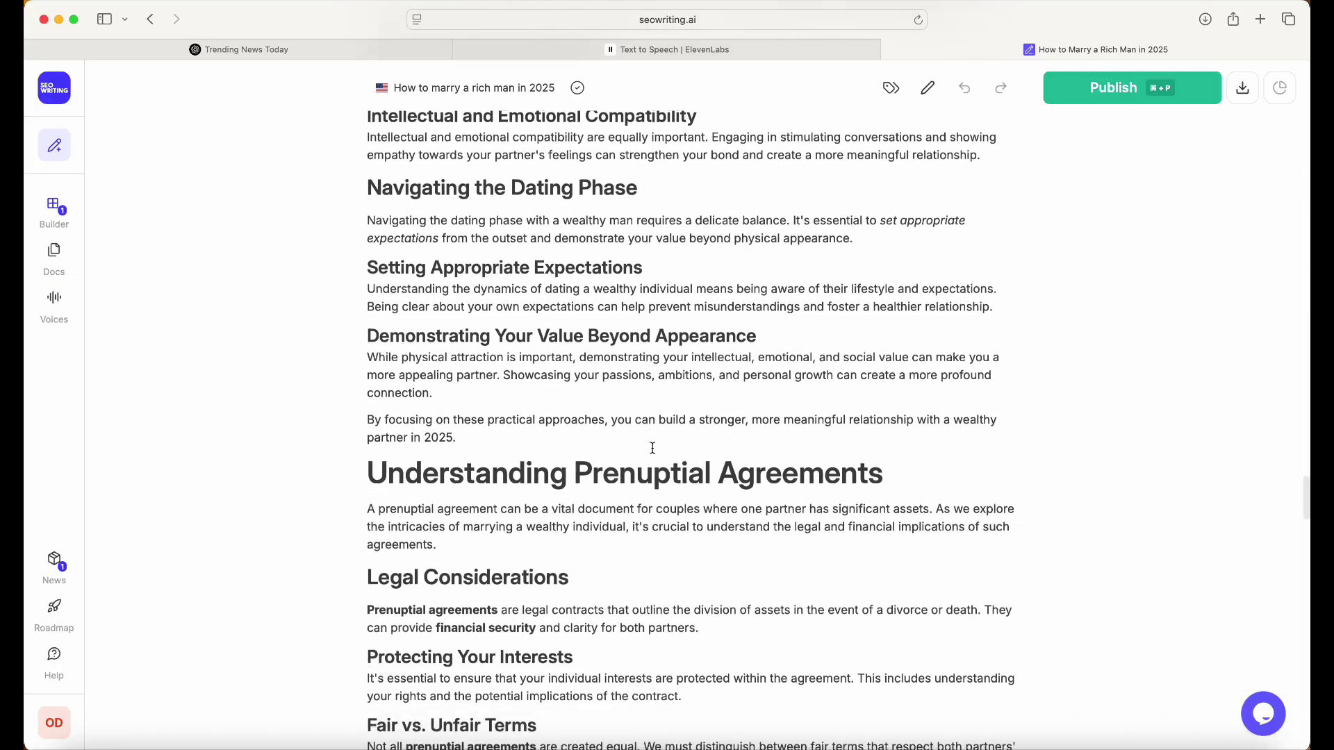
pyautogui.scroll(-8, 653, 448)
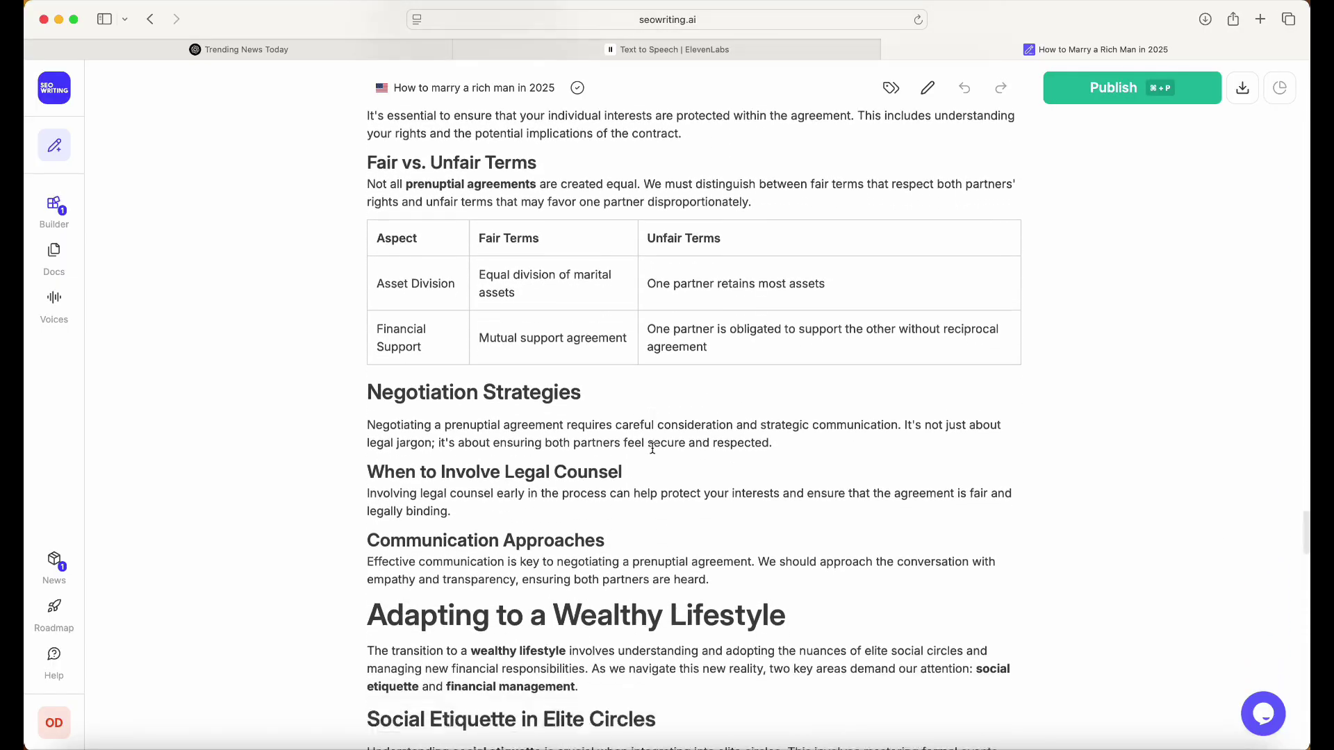
pyautogui.scroll(-3, 653, 448)
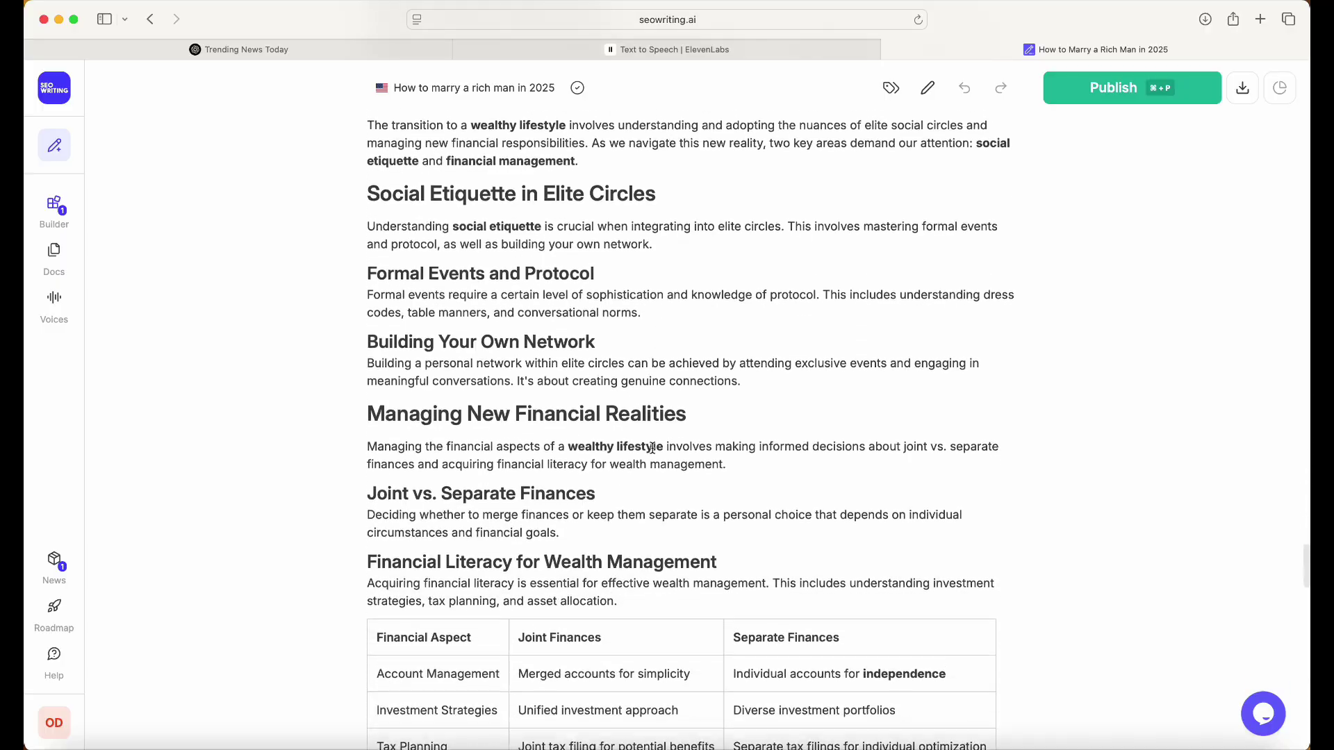
pyautogui.scroll(-9, 570, 436)
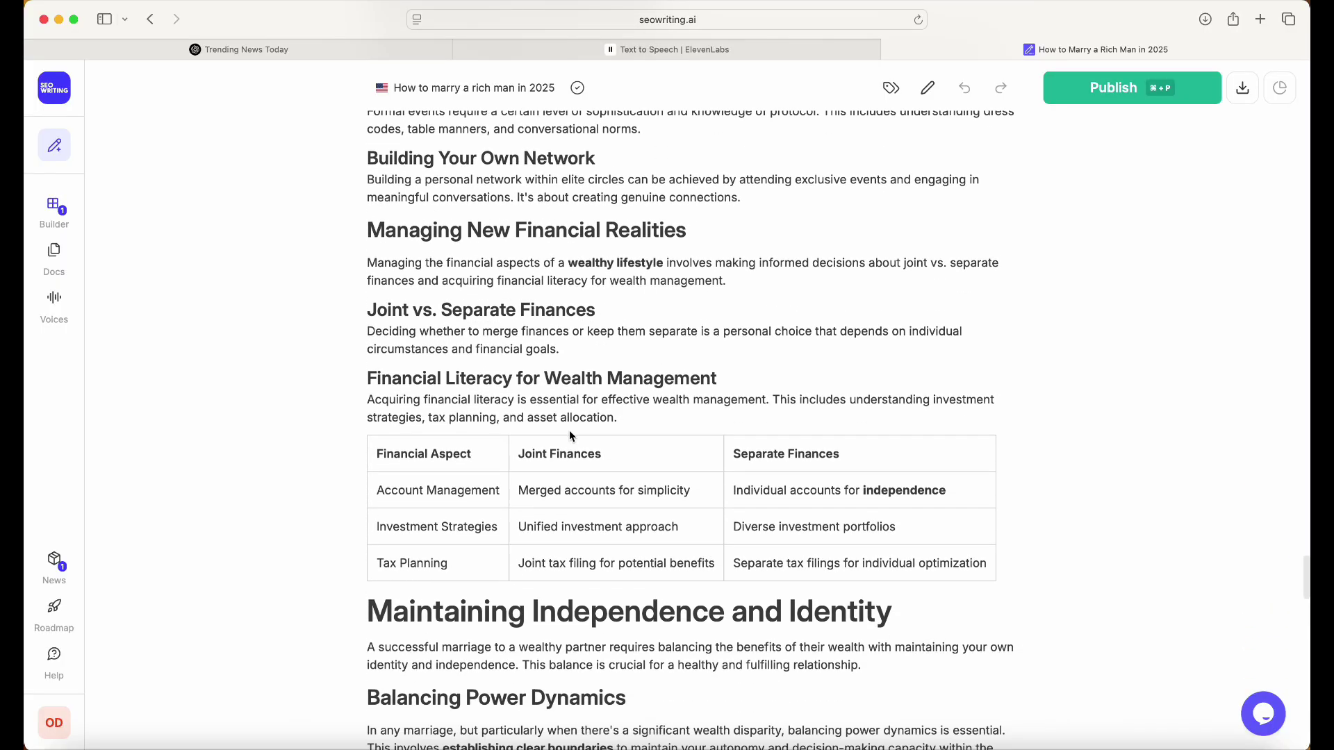
pyautogui.scroll(-11, 569, 436)
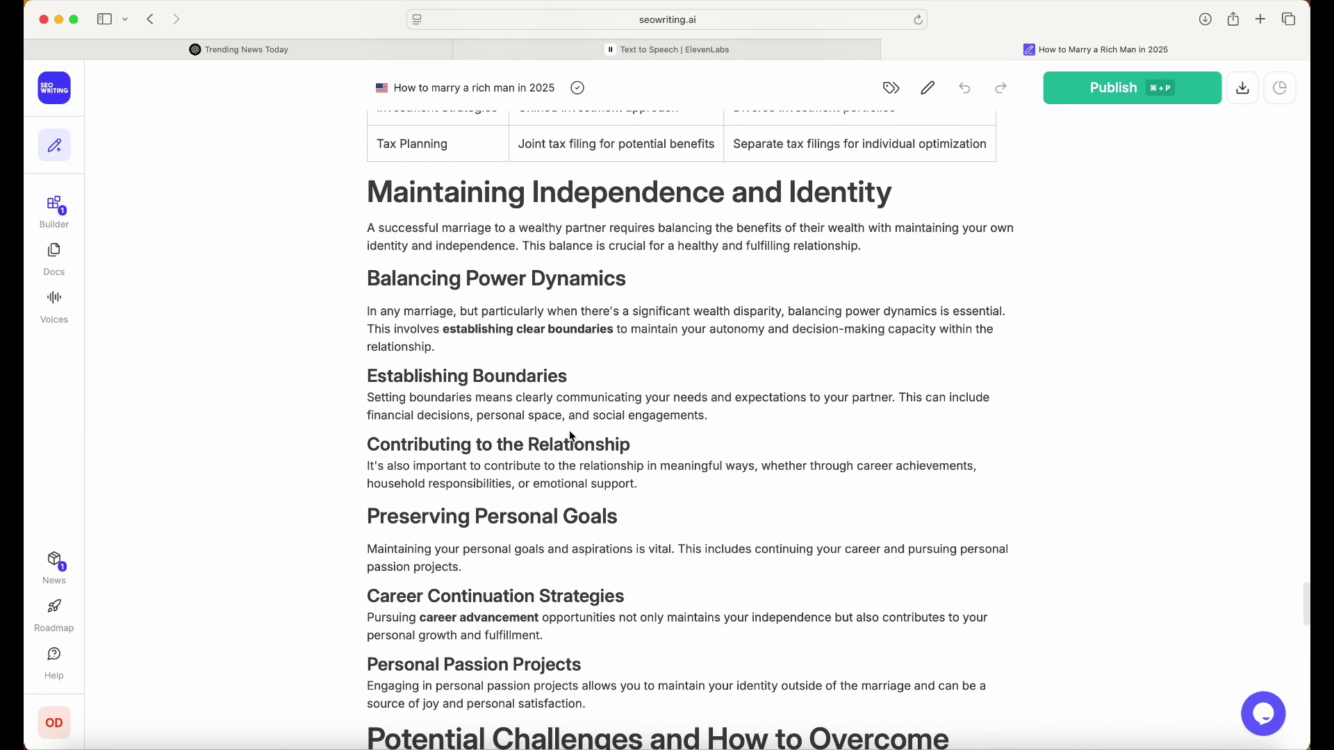
pyautogui.scroll(-10, 570, 433)
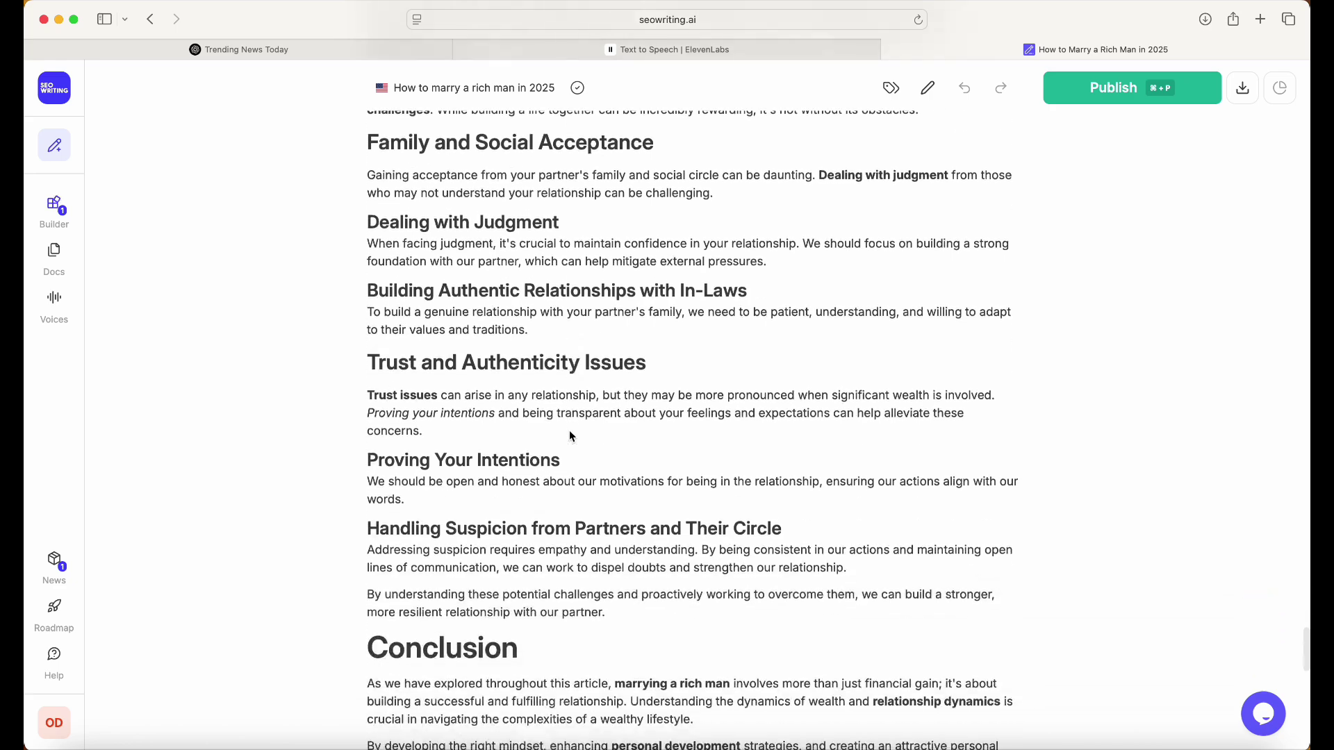
pyautogui.scroll(-4, 571, 436)
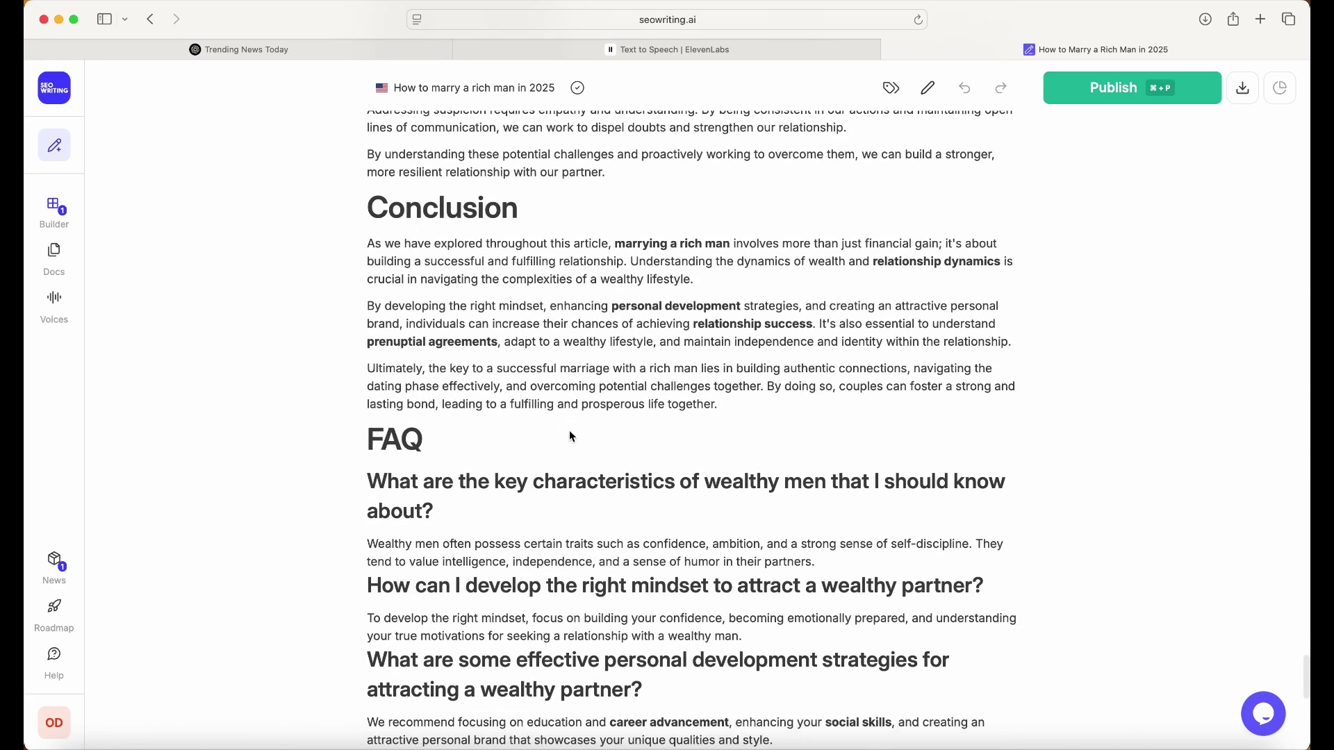
pyautogui.scroll(-11, 571, 435)
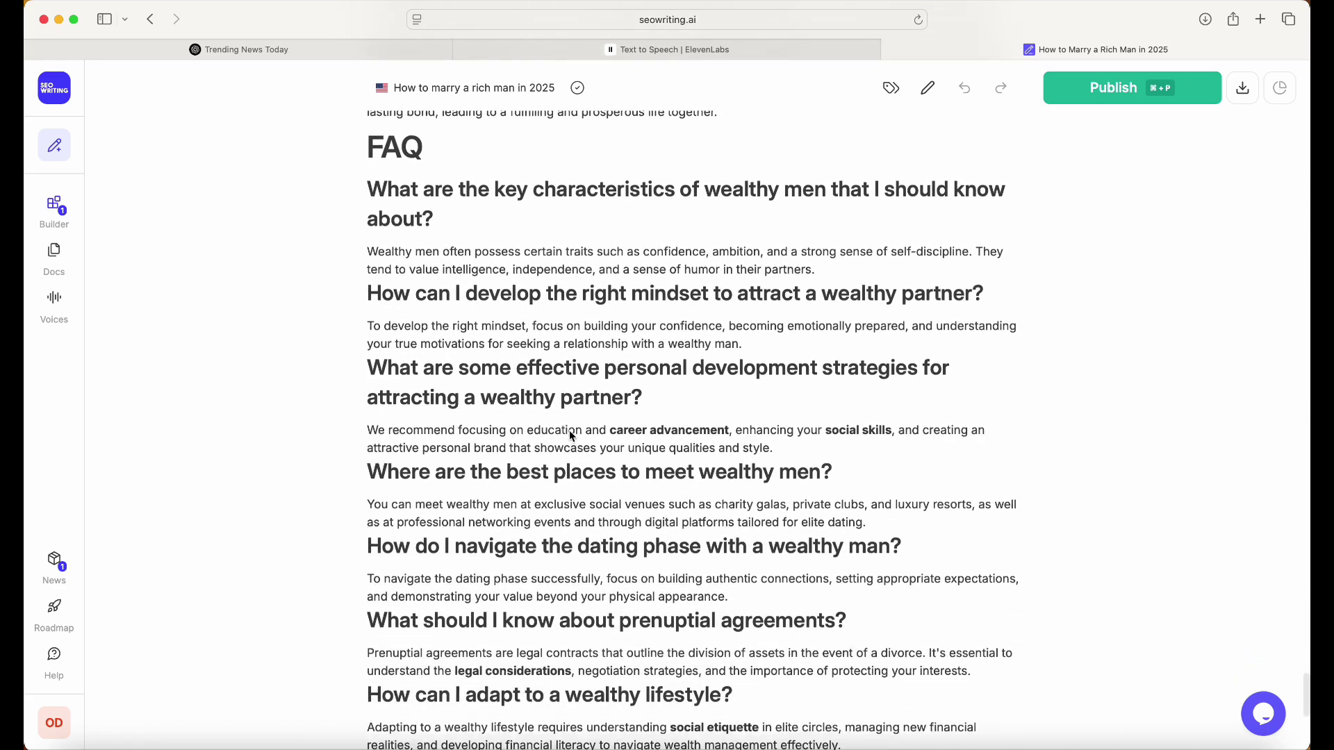